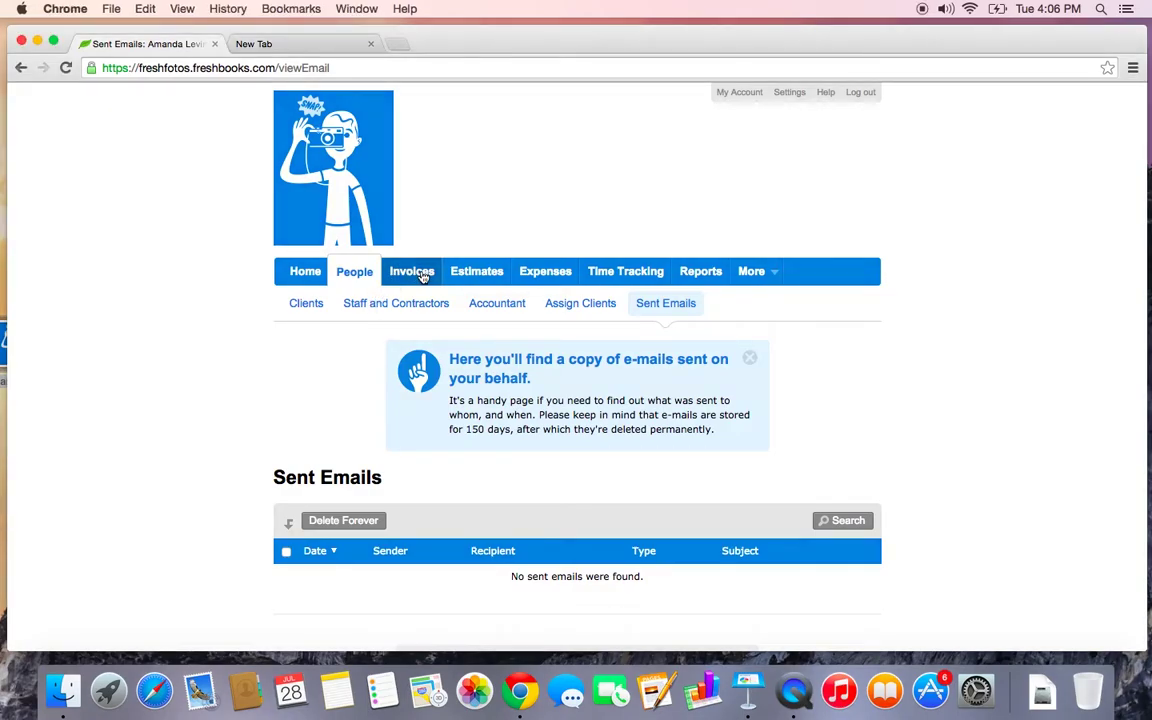
Go to the Invoices list and start a new invoice
click(410, 276)
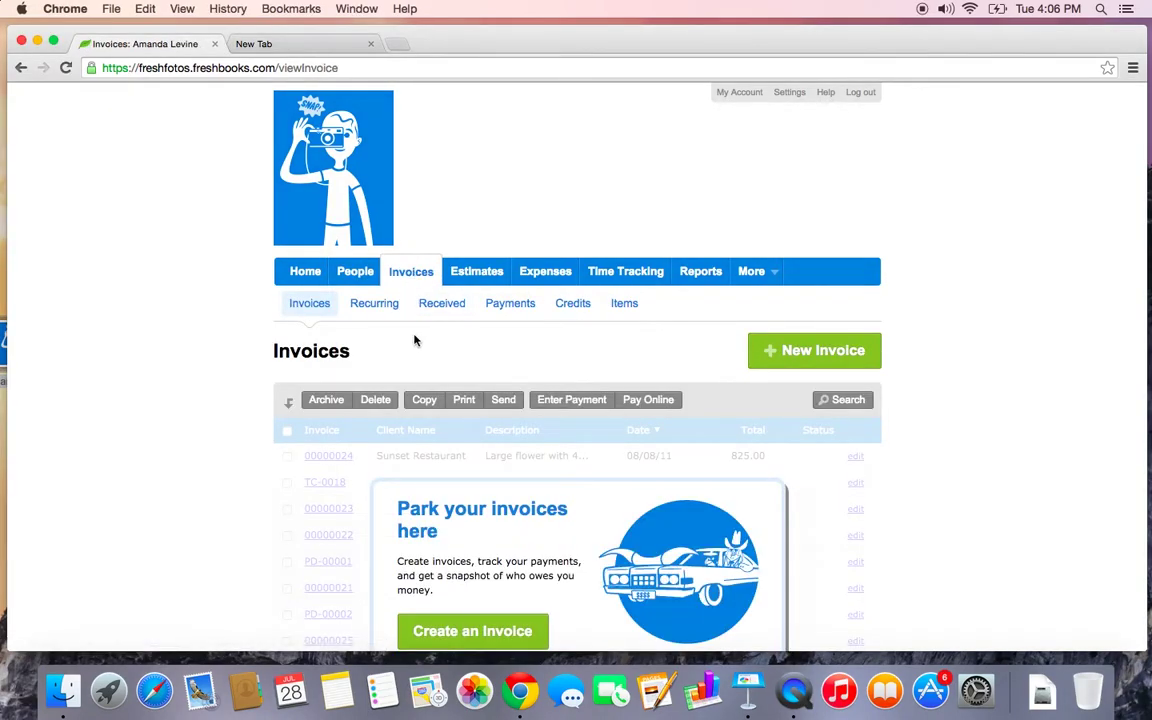
scroll(414, 337, down, 2)
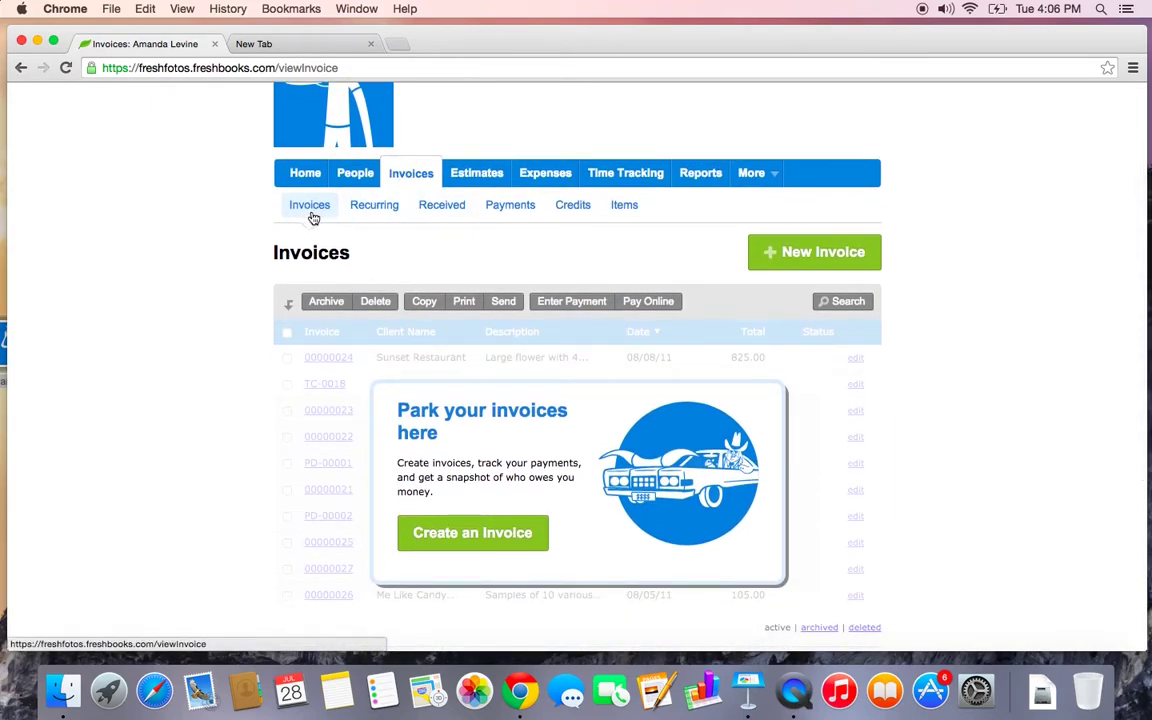
click(808, 258)
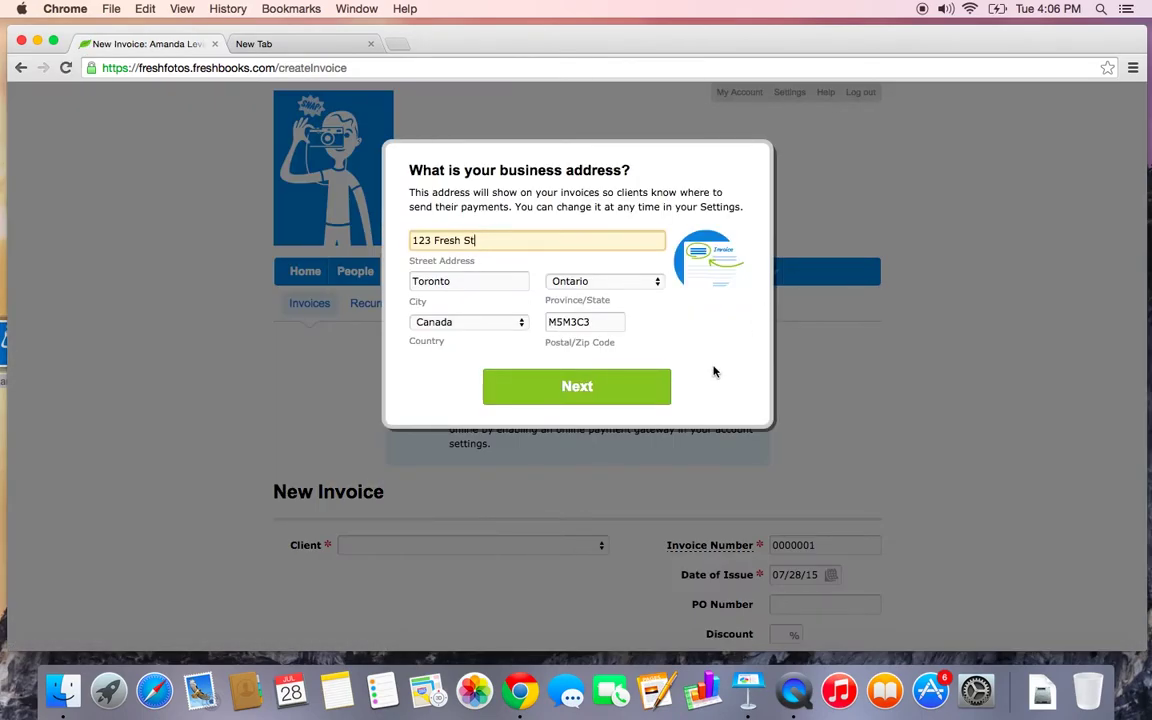
Confirm the business address and choose to bill for both time and items
click(561, 397)
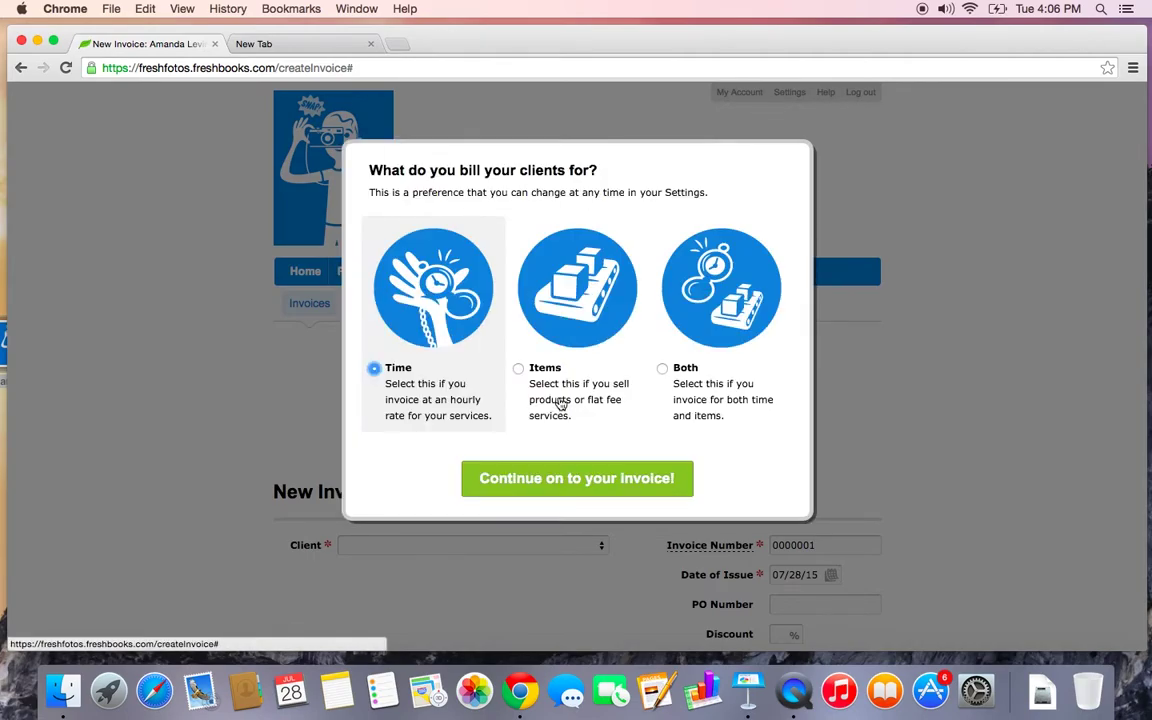
scroll(517, 226, down, 2)
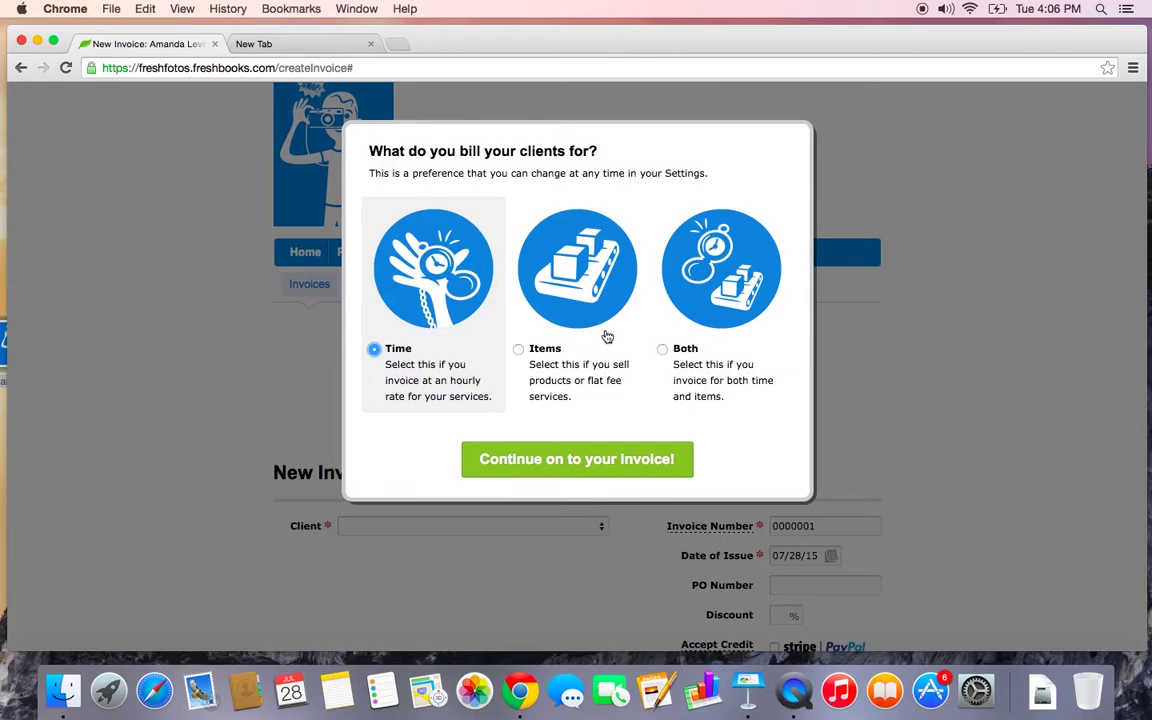
click(725, 334)
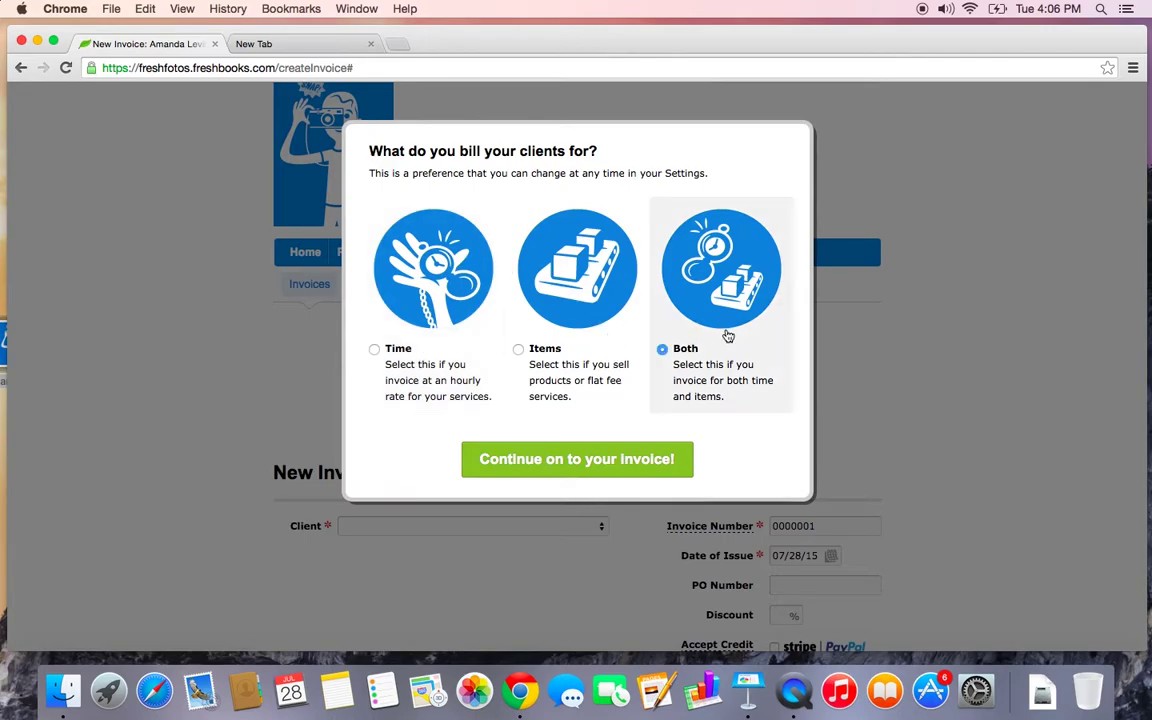
click(605, 460)
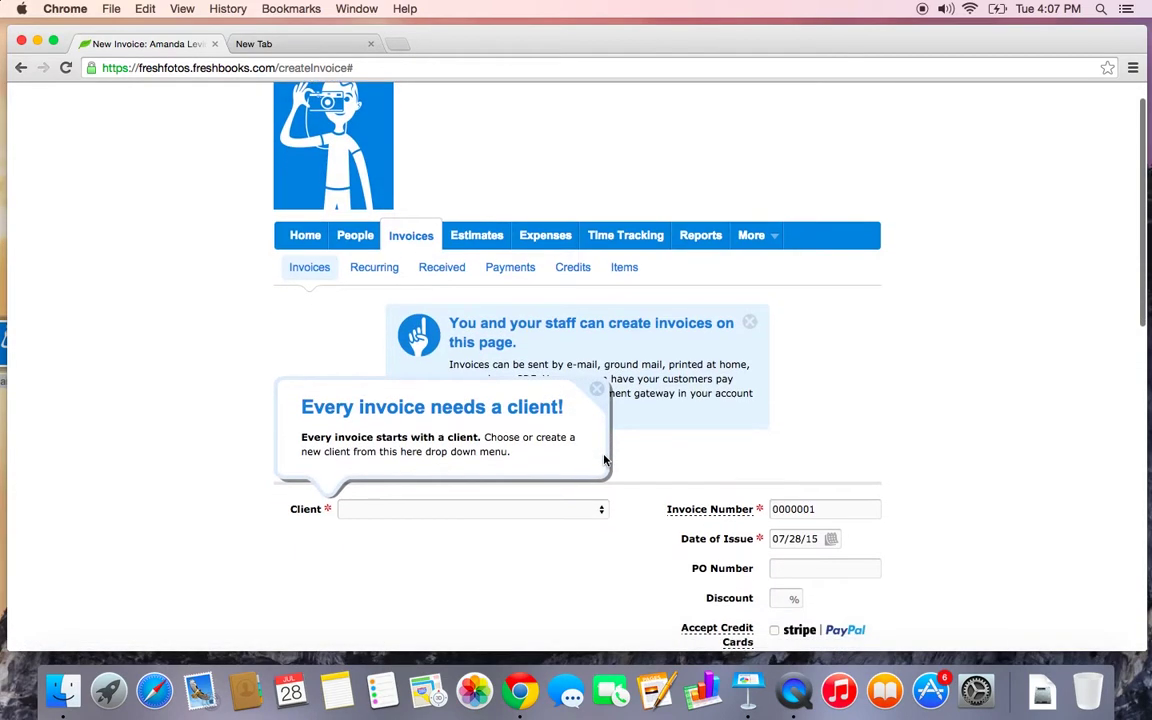
Select the existing client for the invoice and dismiss the describe-your-work guide
scroll(604, 458, down, 5)
click(460, 298)
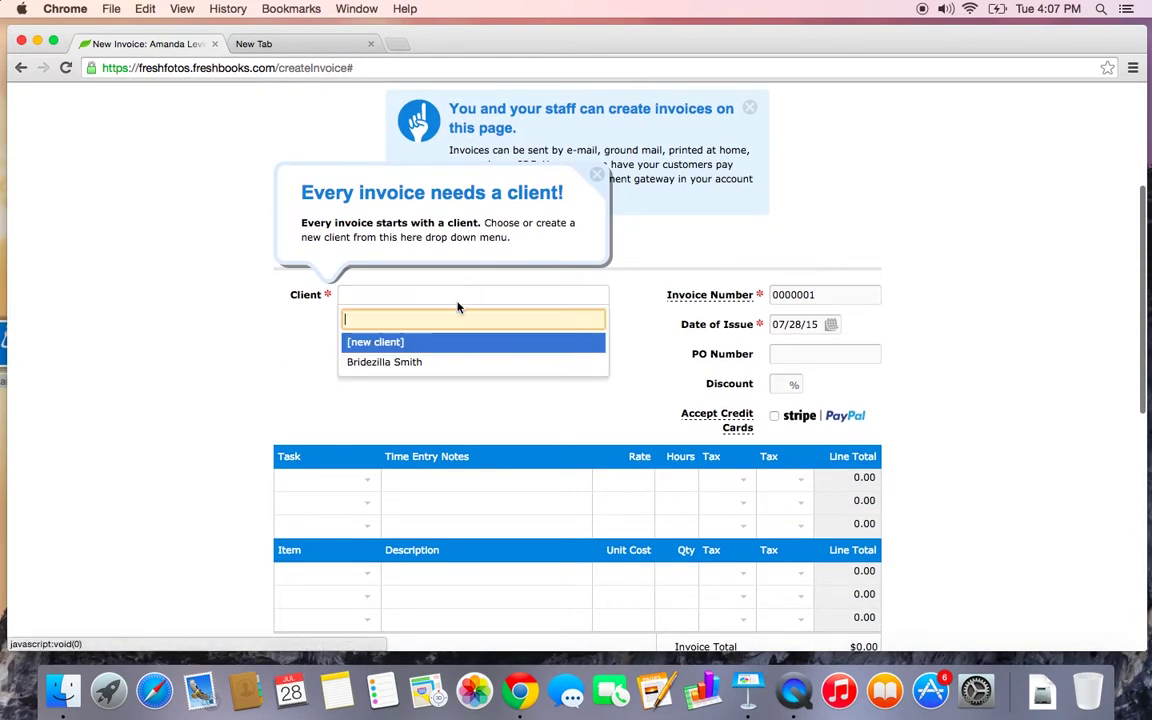
click(442, 361)
scroll(442, 360, down, 1)
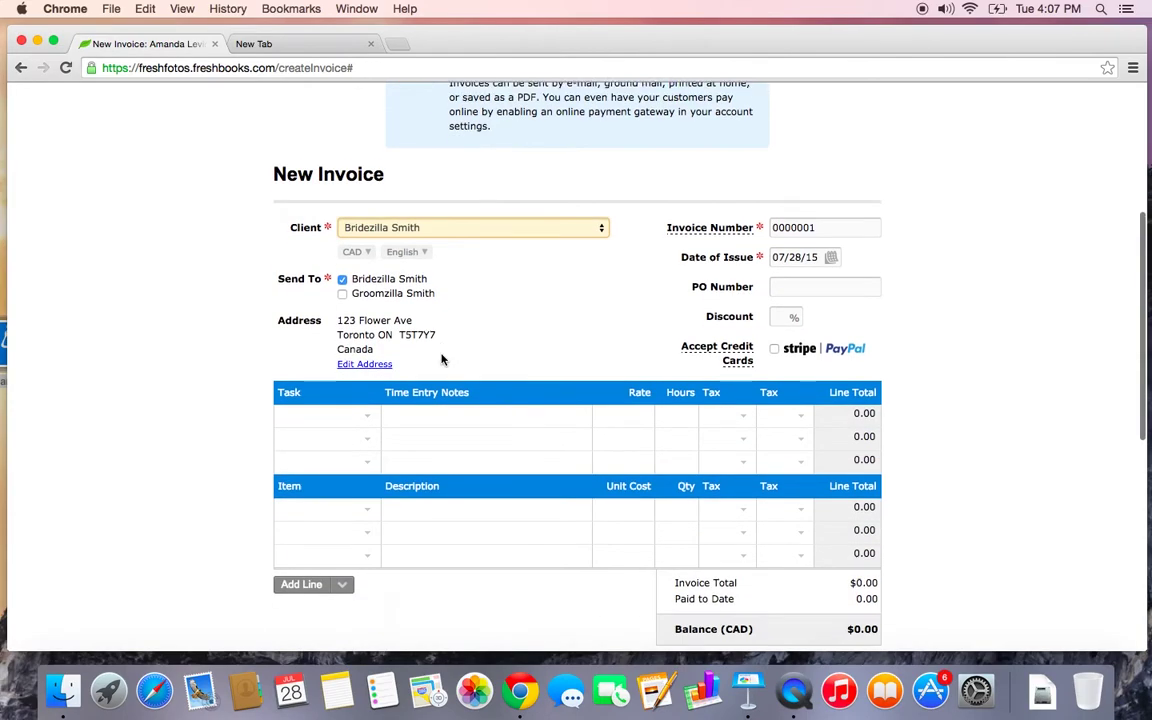
scroll(442, 360, down, 1)
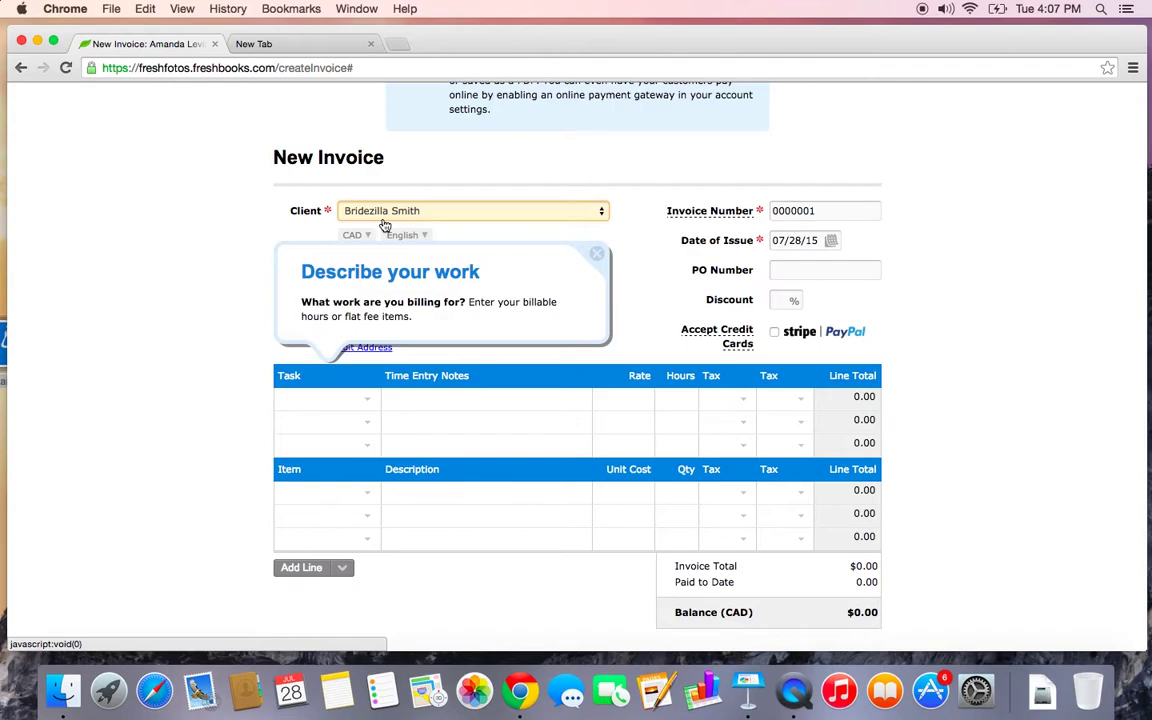
click(597, 254)
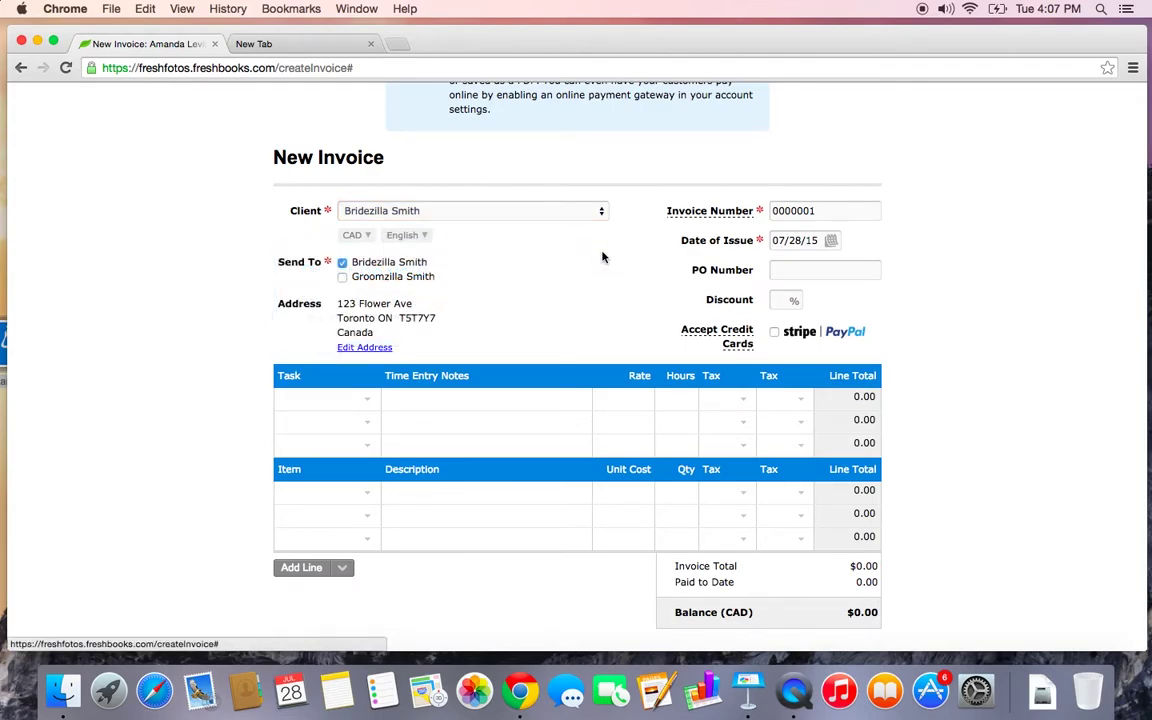
Try switching the client's currency to US dollar, then cancel to keep CAD
click(356, 236)
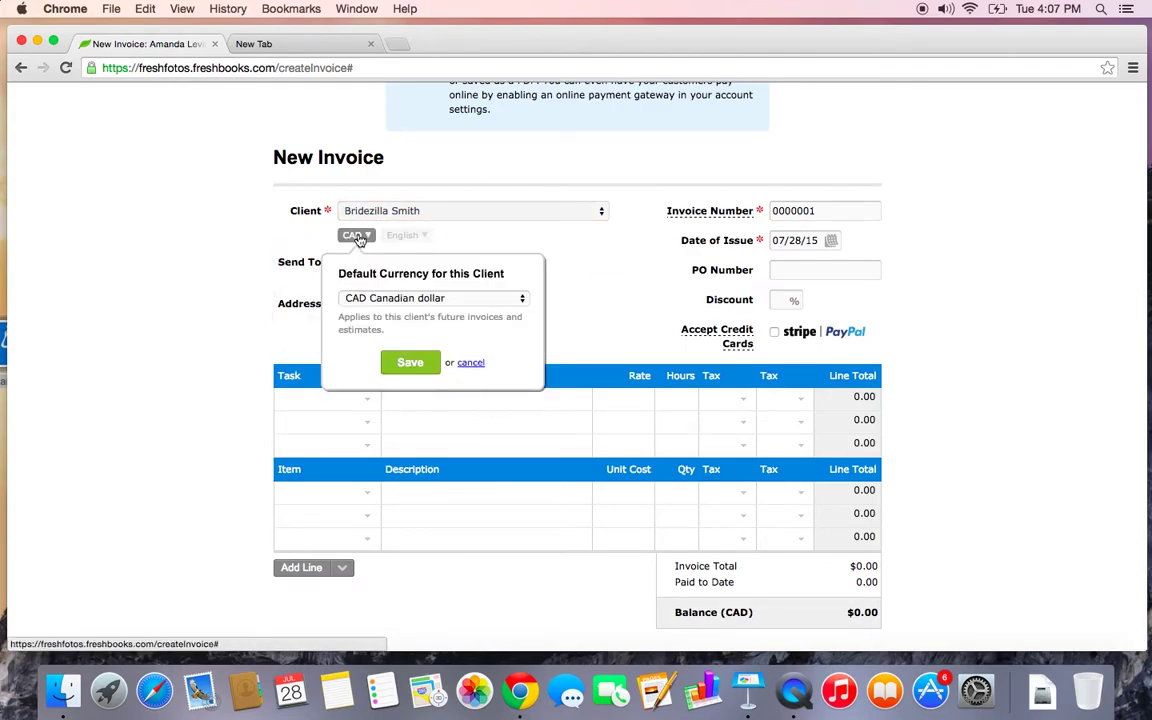
click(440, 299)
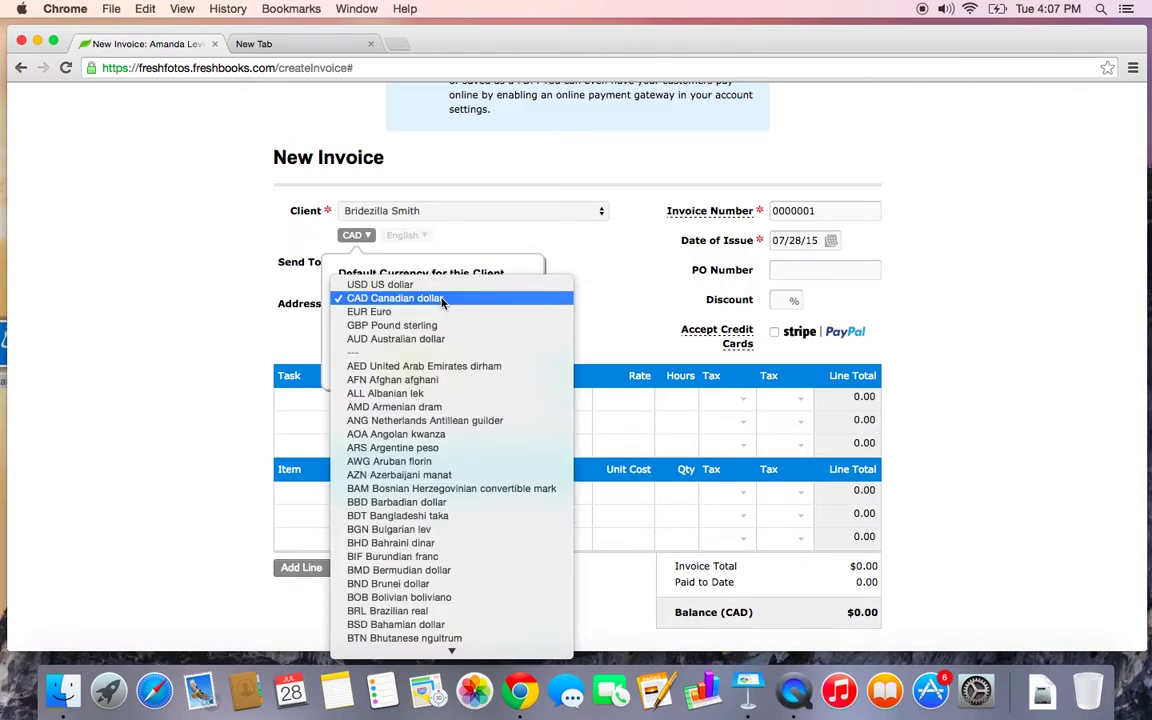
click(423, 285)
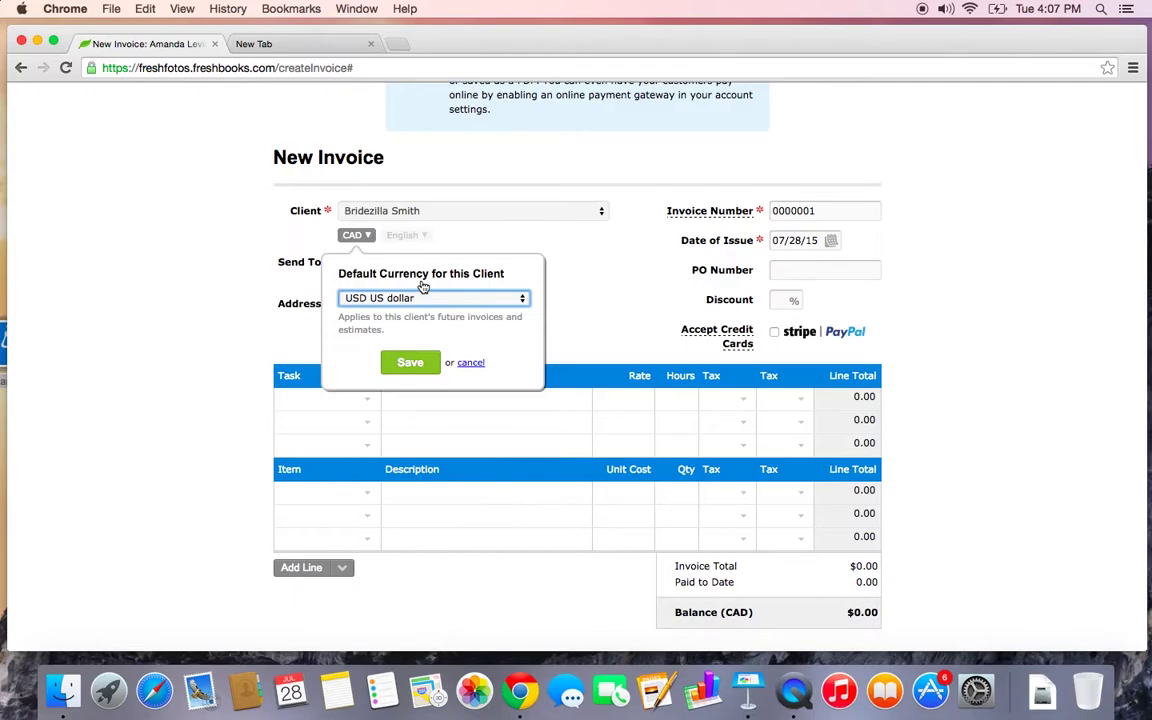
click(470, 362)
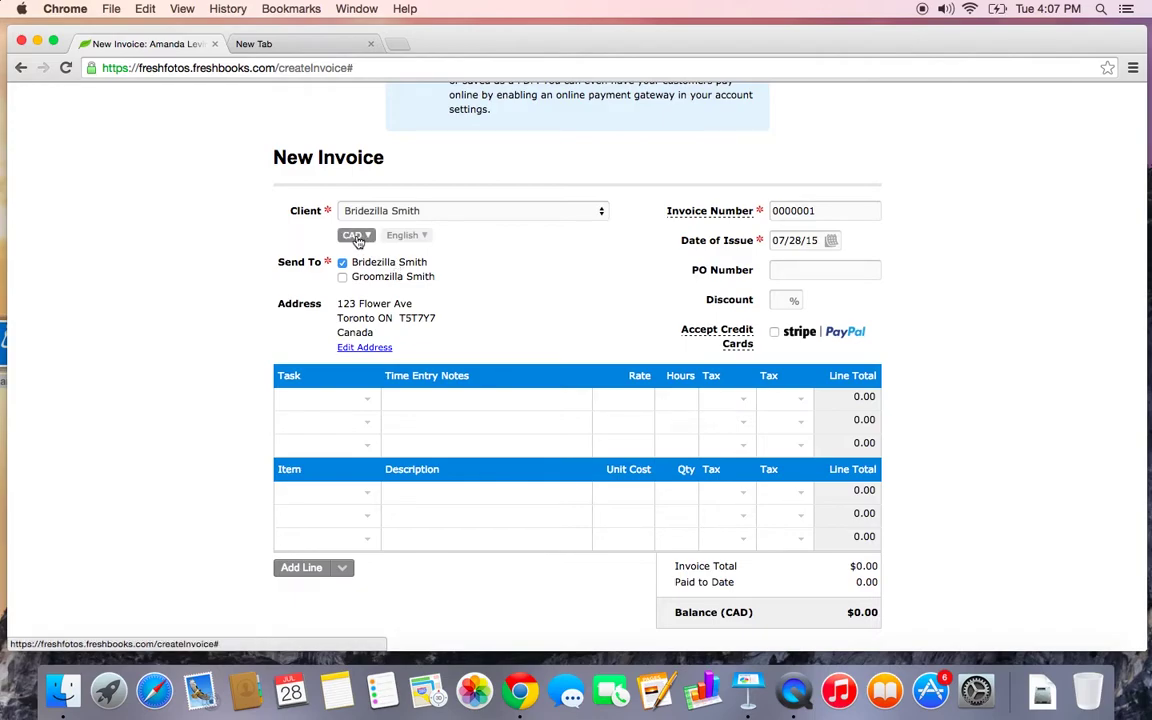
Set the client's default language to French and save it
click(406, 236)
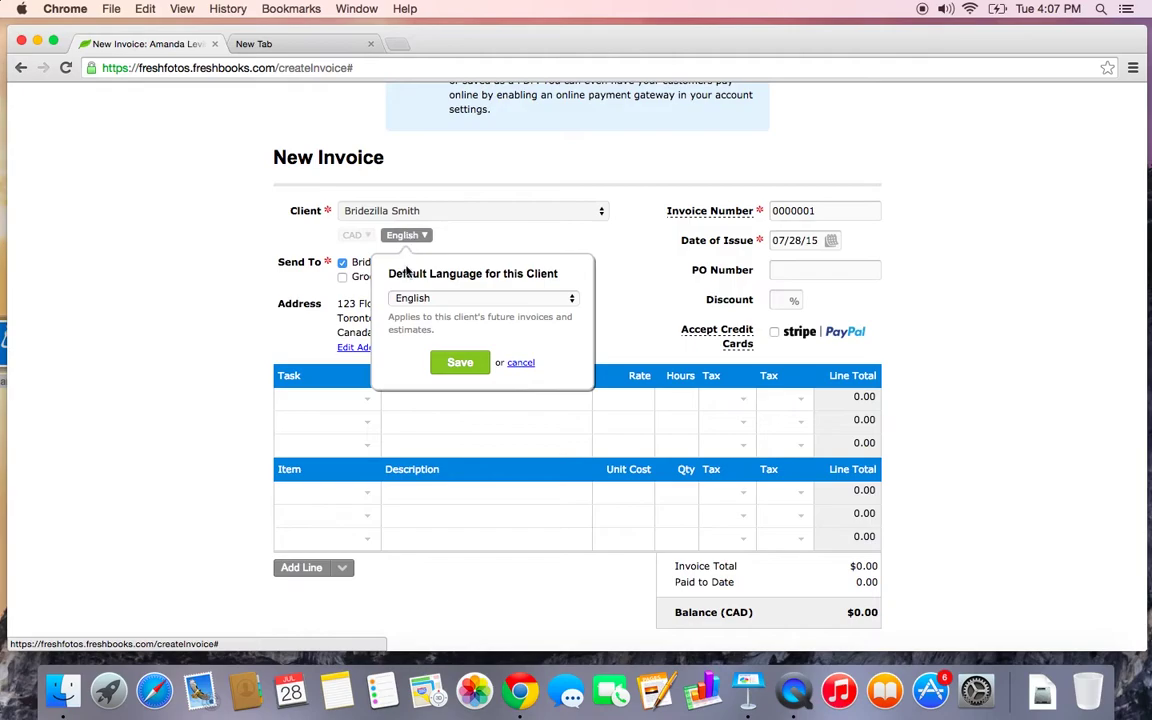
click(465, 300)
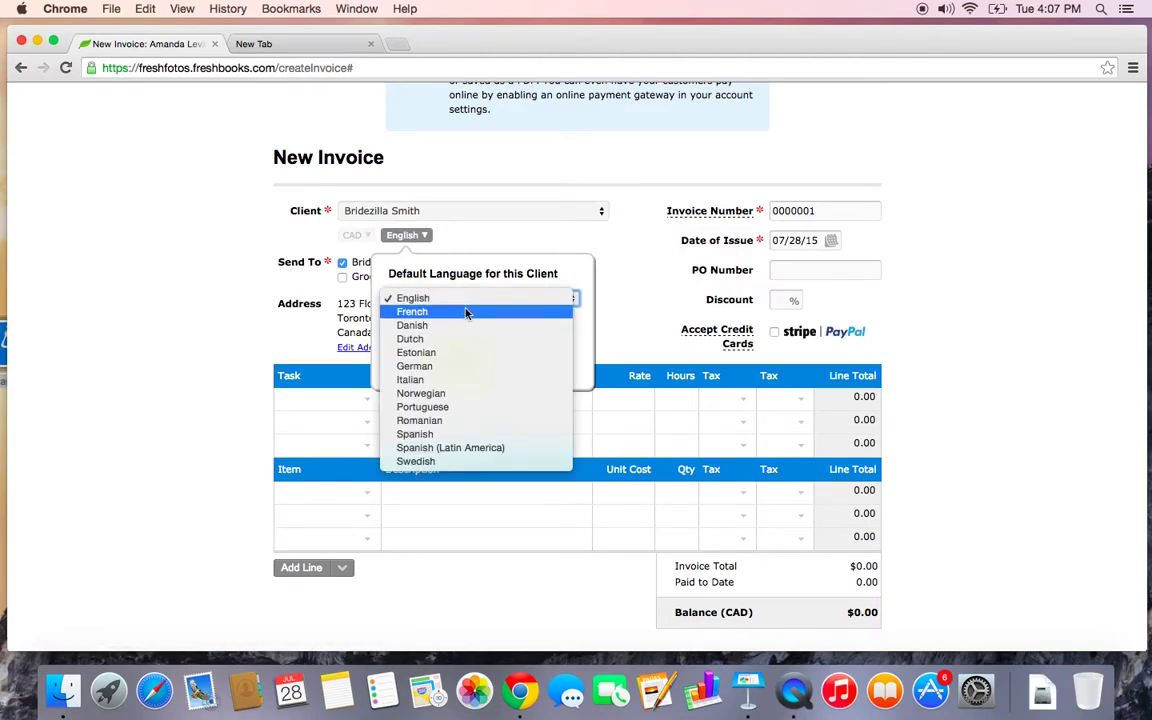
click(466, 312)
click(459, 362)
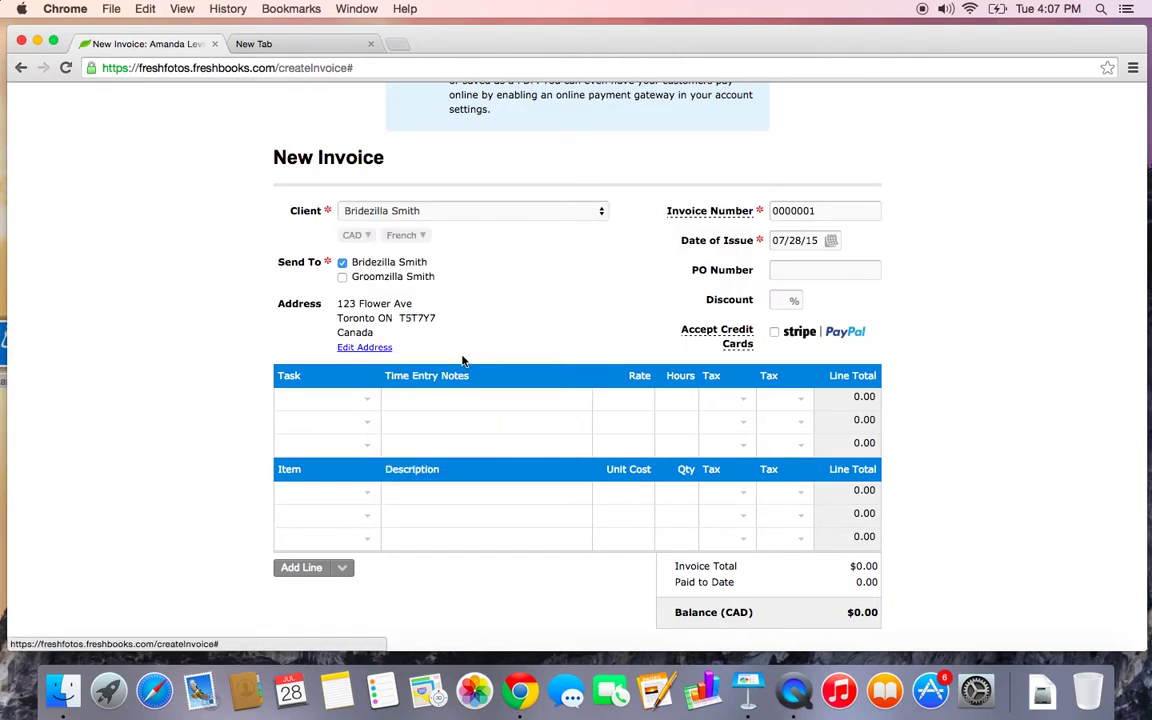
scroll(547, 300, down, 2)
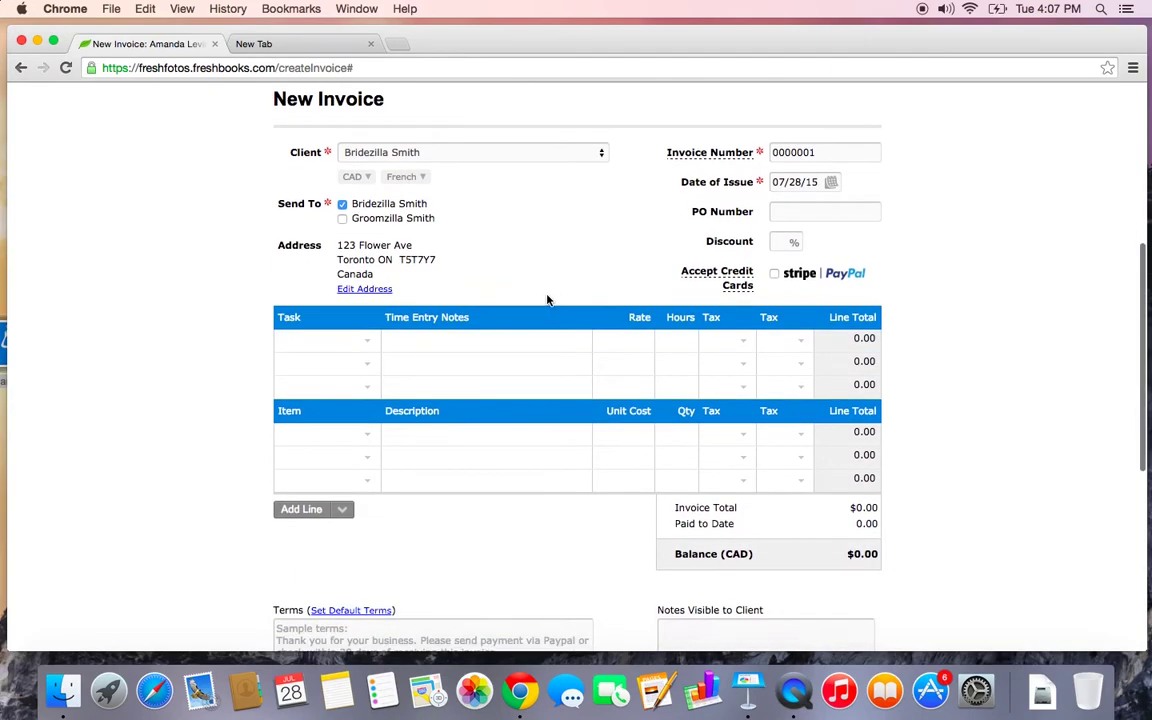
Add the second contact as a recipient and change the invoice number to 890465
click(342, 217)
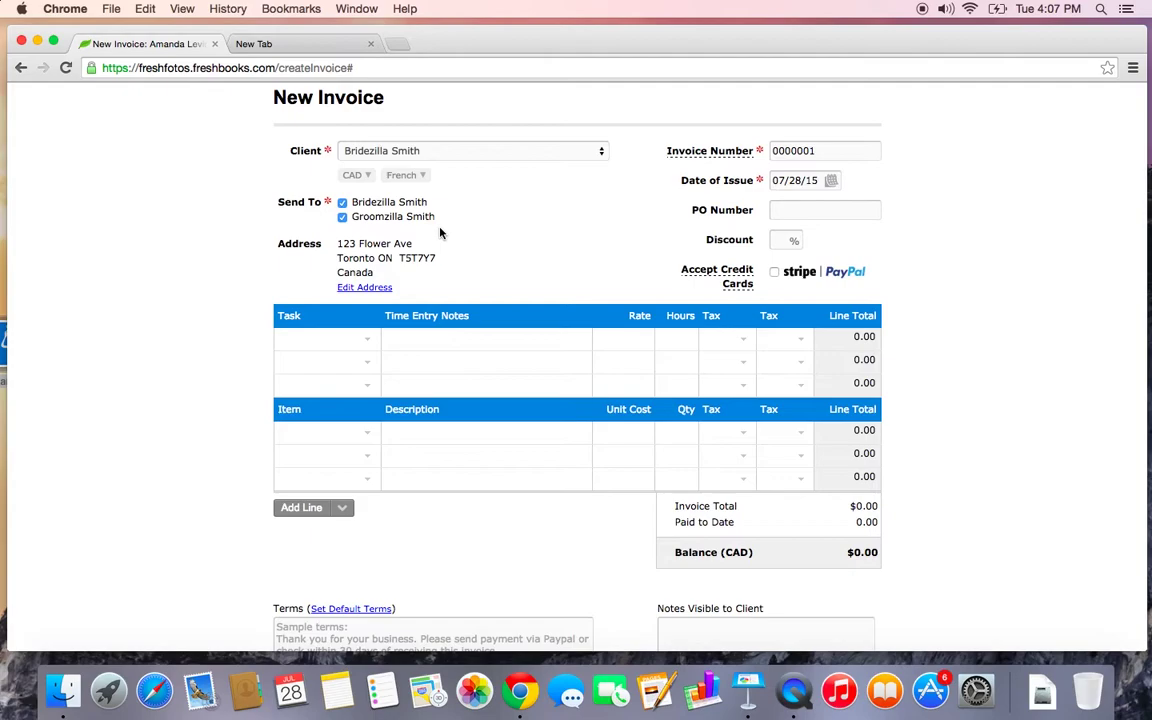
click(343, 217)
scroll(545, 238, down, 1)
scroll(545, 238, up, 2)
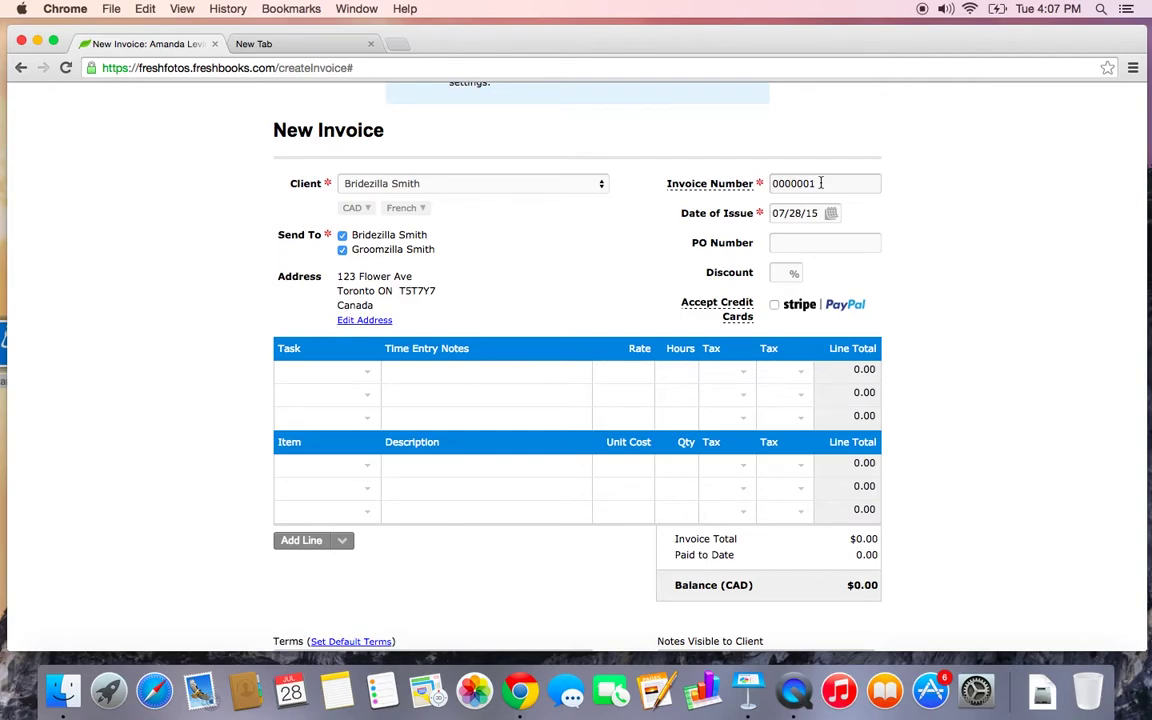
double_click(821, 183)
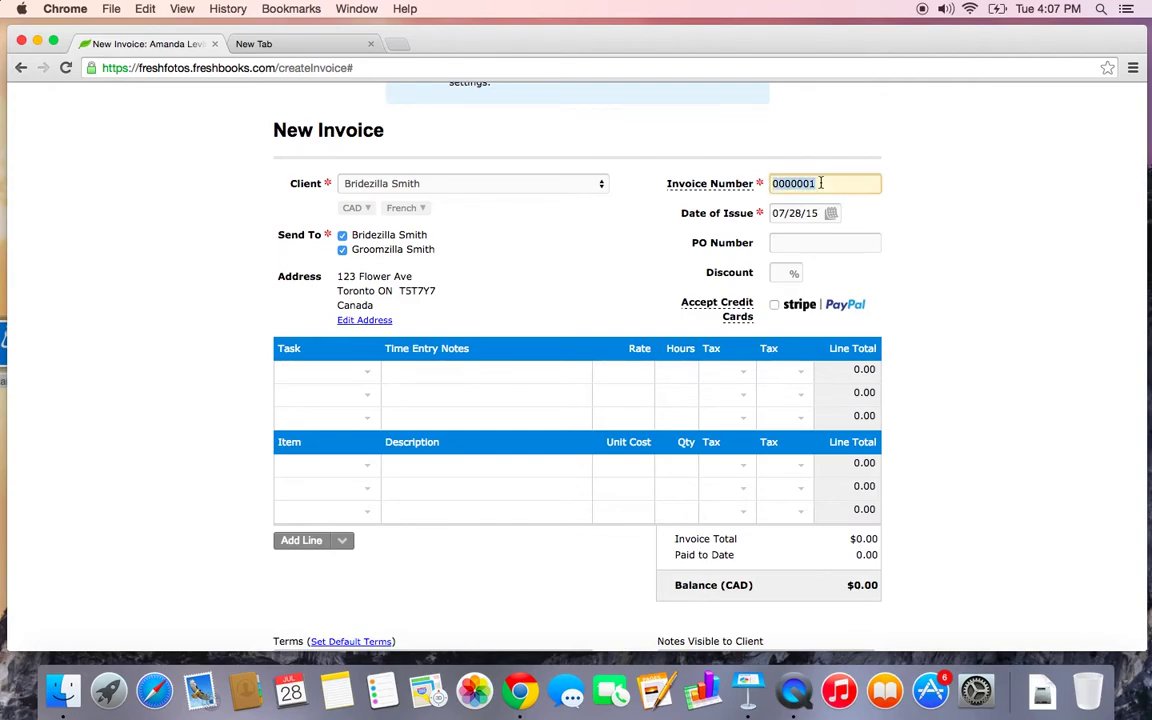
text(890465)
scroll(588, 286, down, 3)
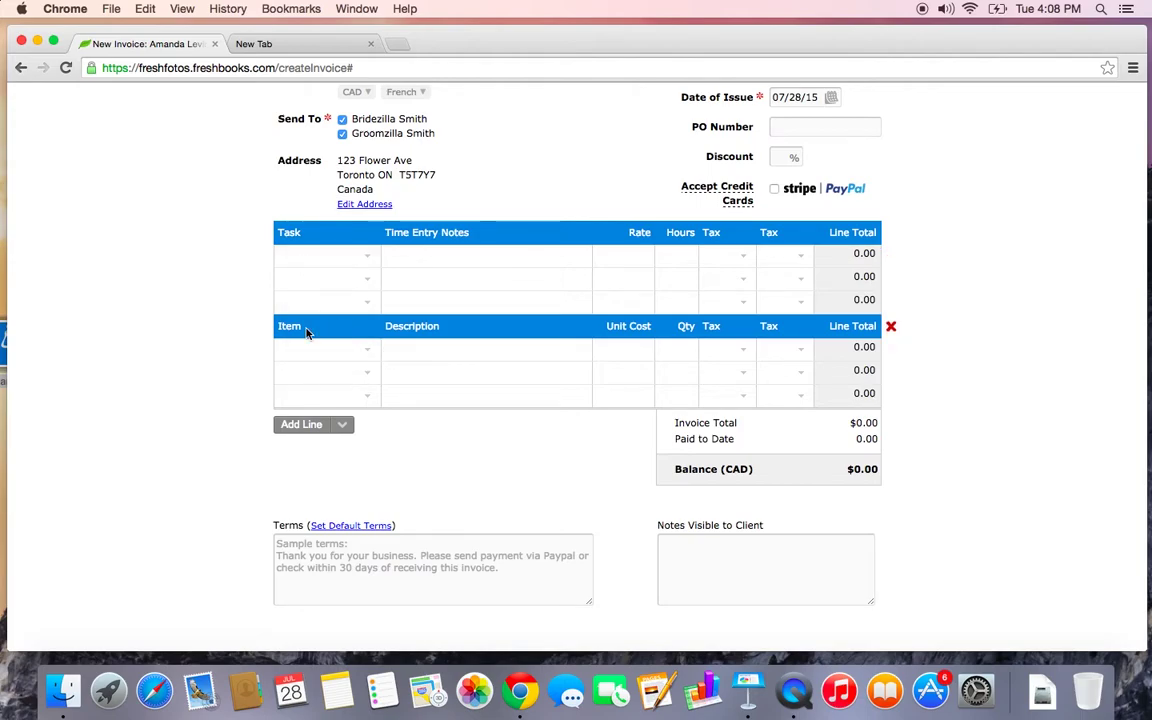
Create a new reusable item named 'Consultation Fee' with description 'Initial Consult'
scroll(371, 403, down, 1)
scroll(371, 403, down, 1)
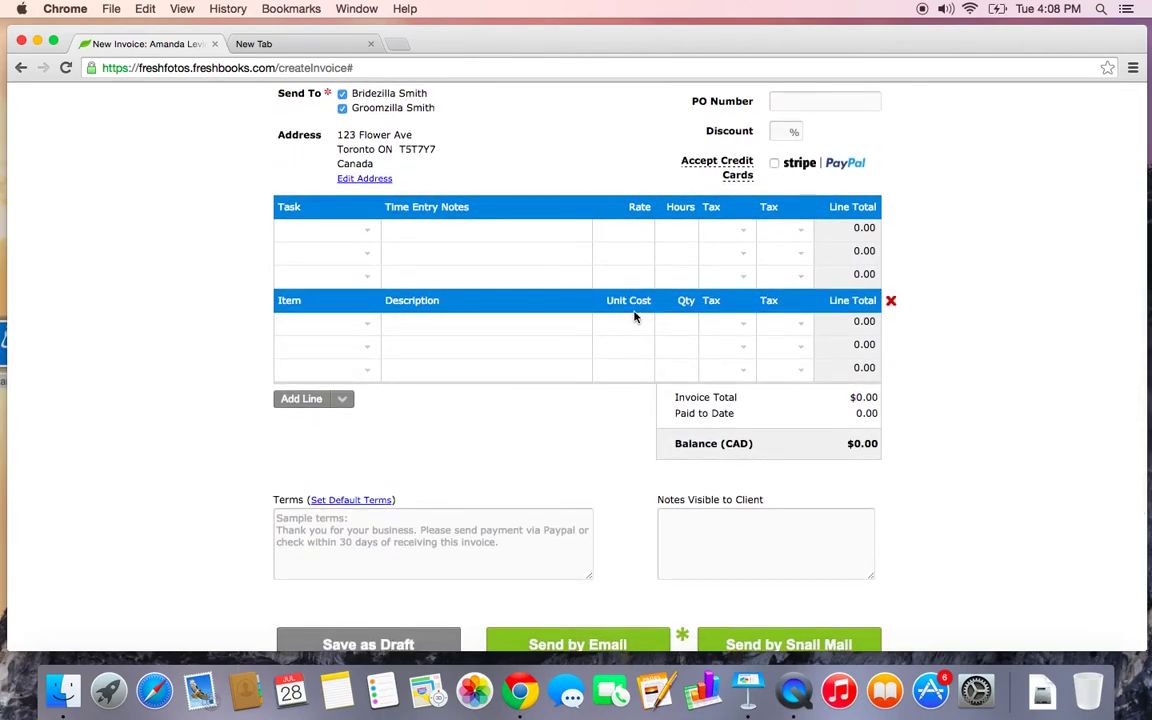
click(369, 335)
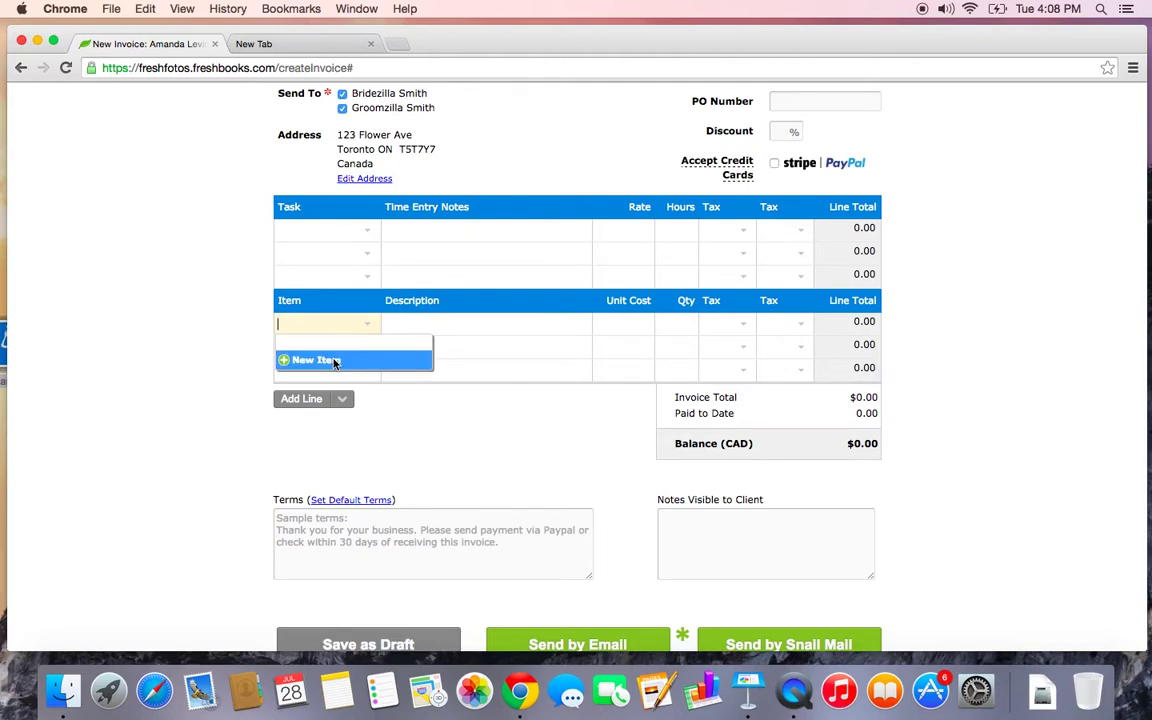
click(334, 360)
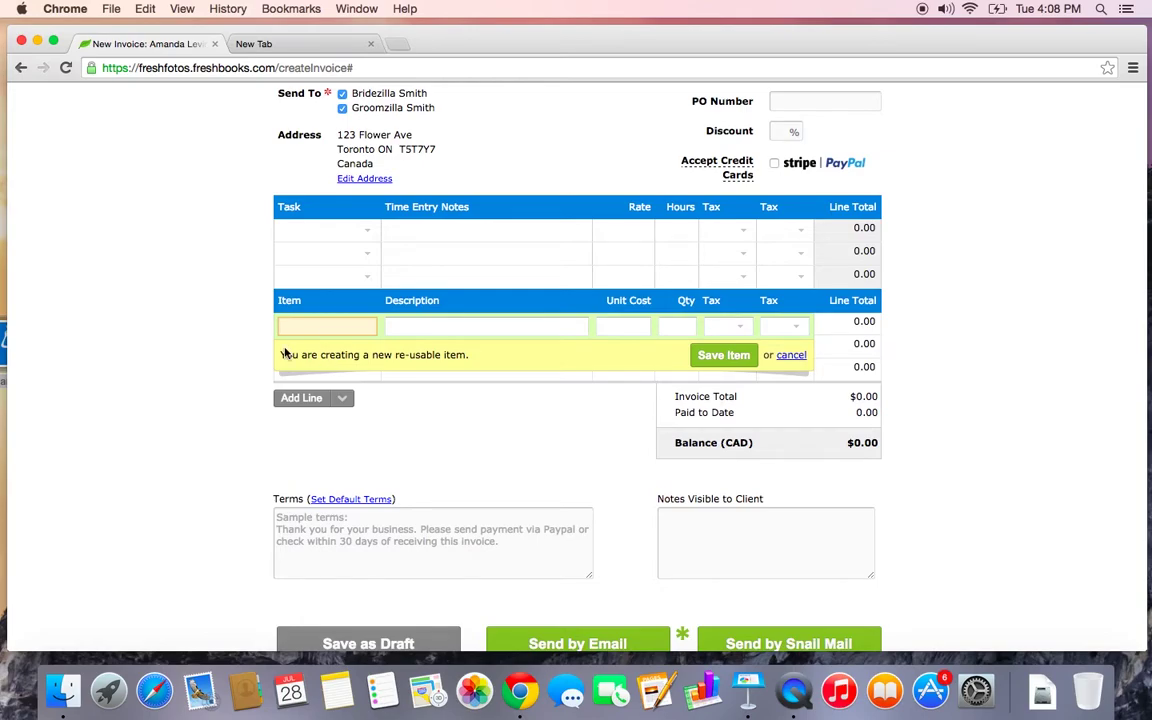
drag(281, 355, 492, 355)
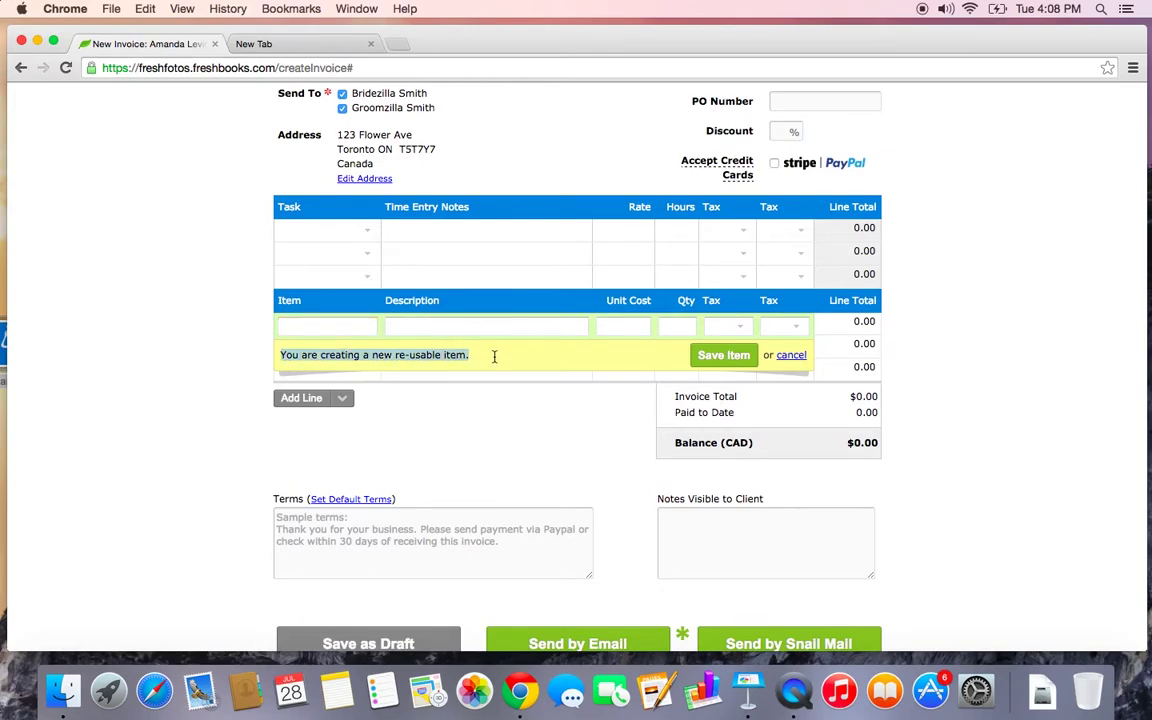
click(346, 327)
text(Consu)
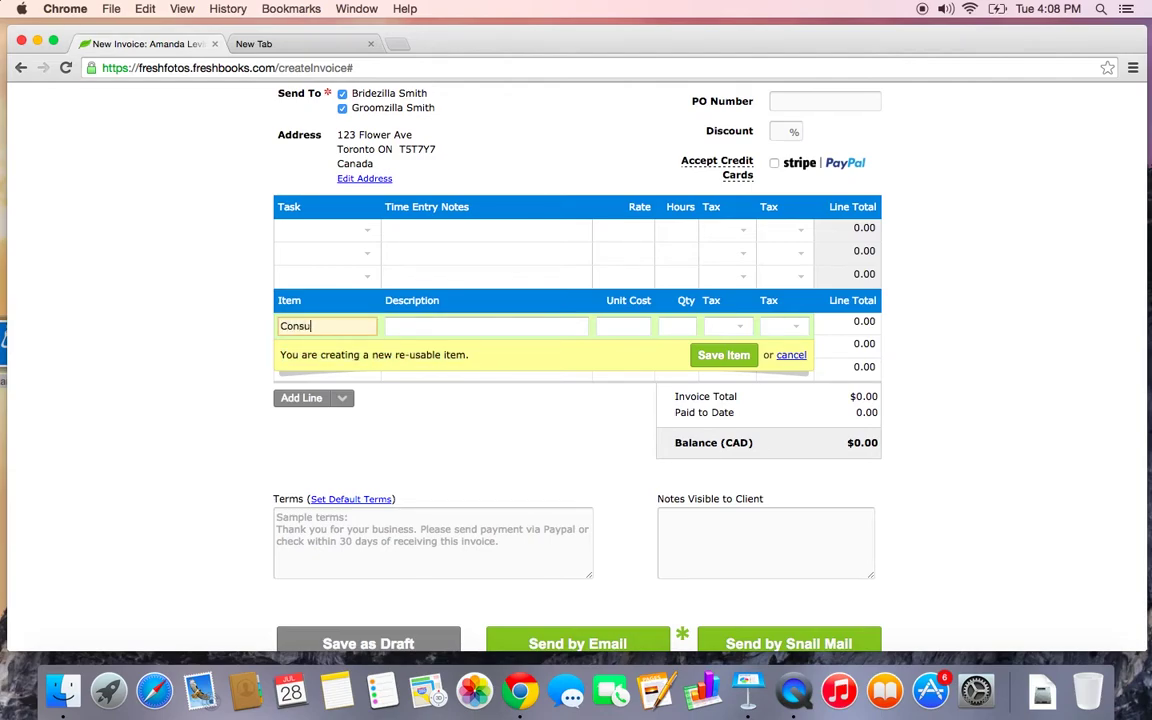
text(ltation Fee)
click(512, 327)
text(Initial )
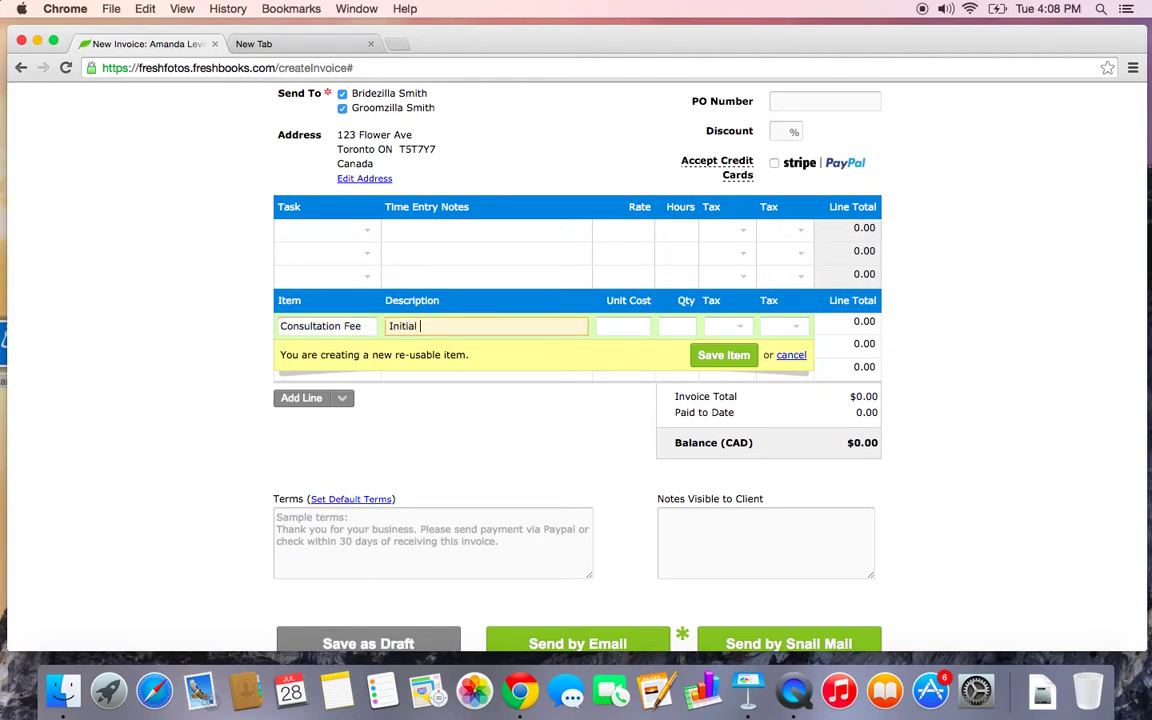
text(Consult)
Give the item unit cost 150 and quantity 1, save it, and apply HST
click(623, 321)
text(150)
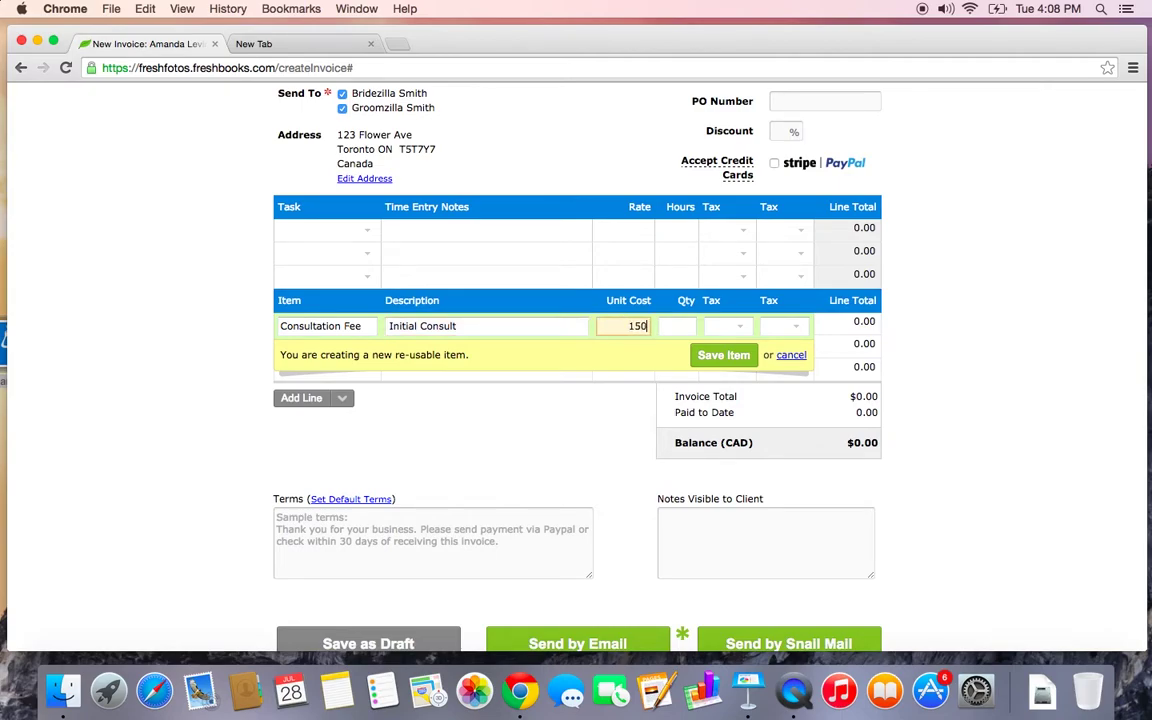
key(Tab)
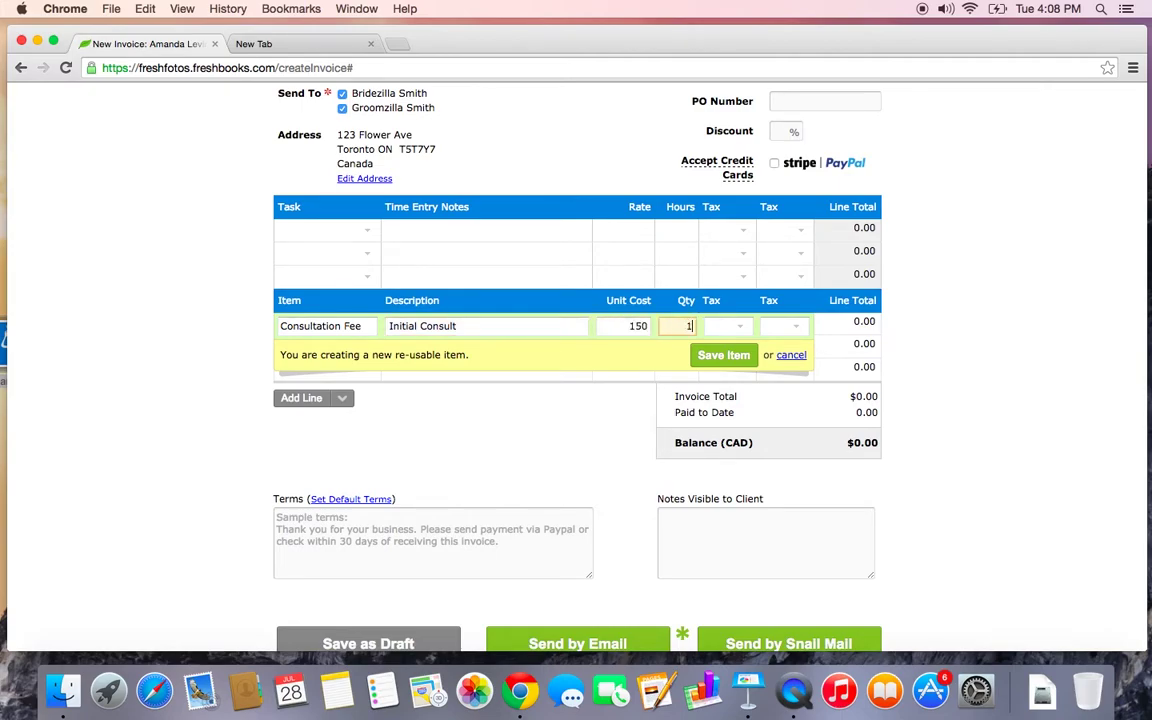
text(1)
click(723, 360)
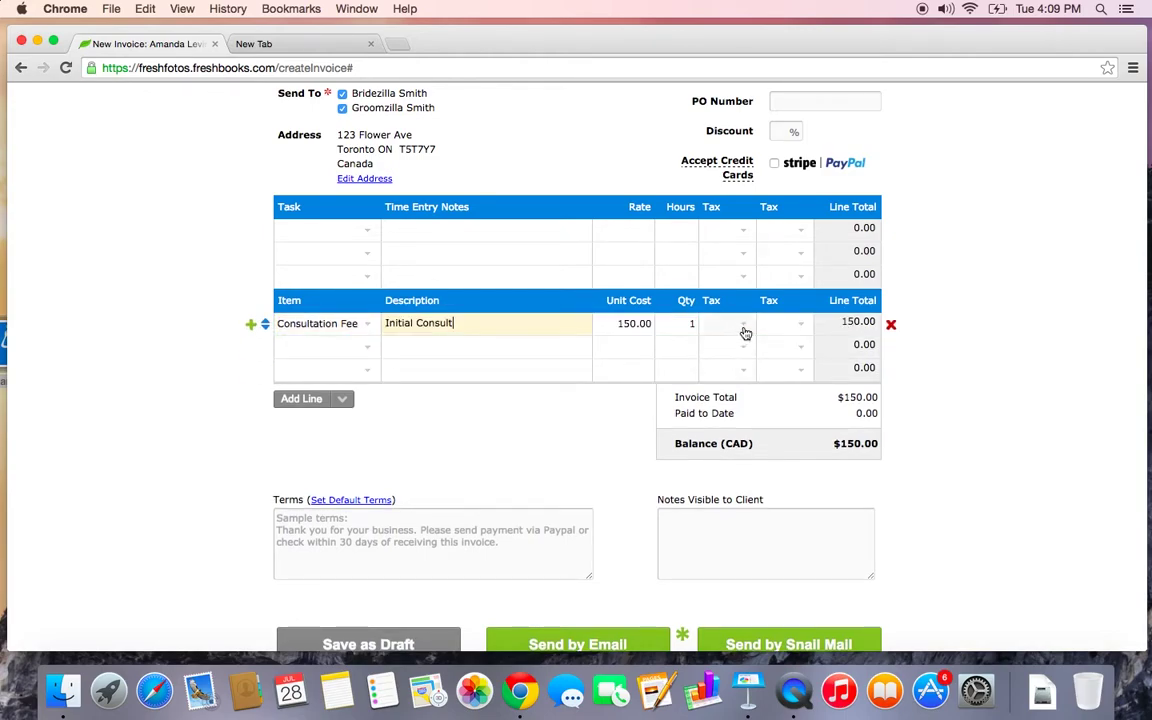
click(744, 326)
click(736, 358)
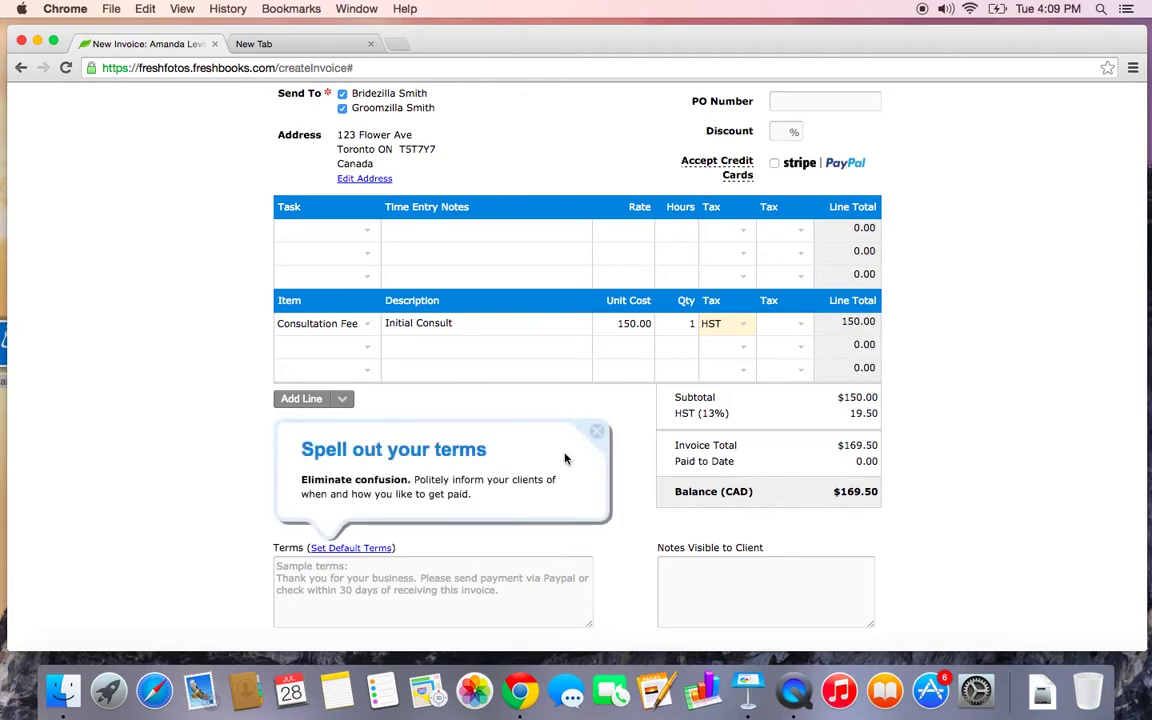
scroll(620, 455, down, 4)
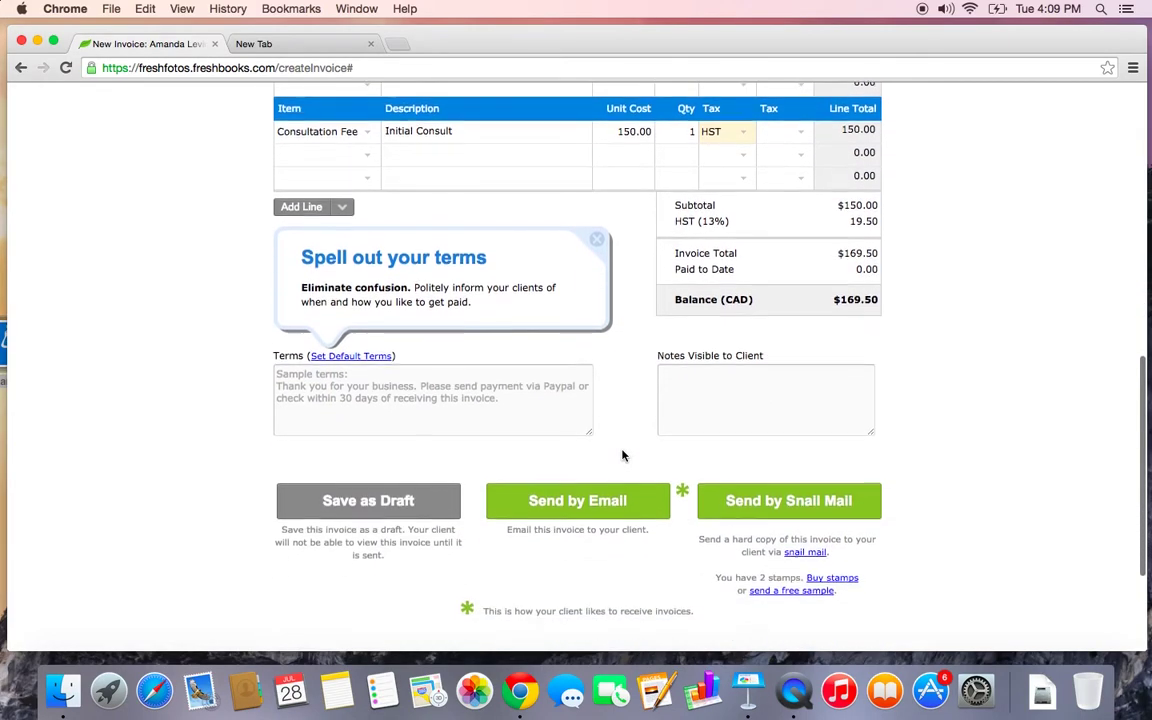
Save default terms 'Payment due within 30 days. Cheque and cash accepted.' plus 'Thank you for your business!'
click(367, 356)
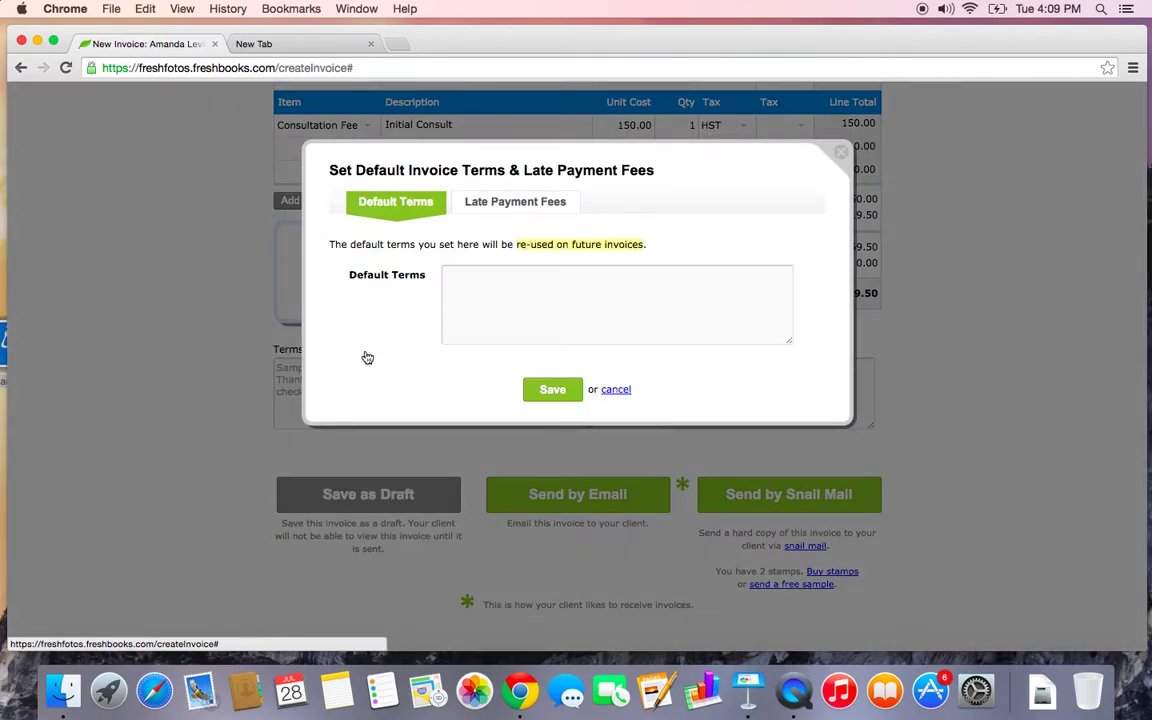
click(506, 307)
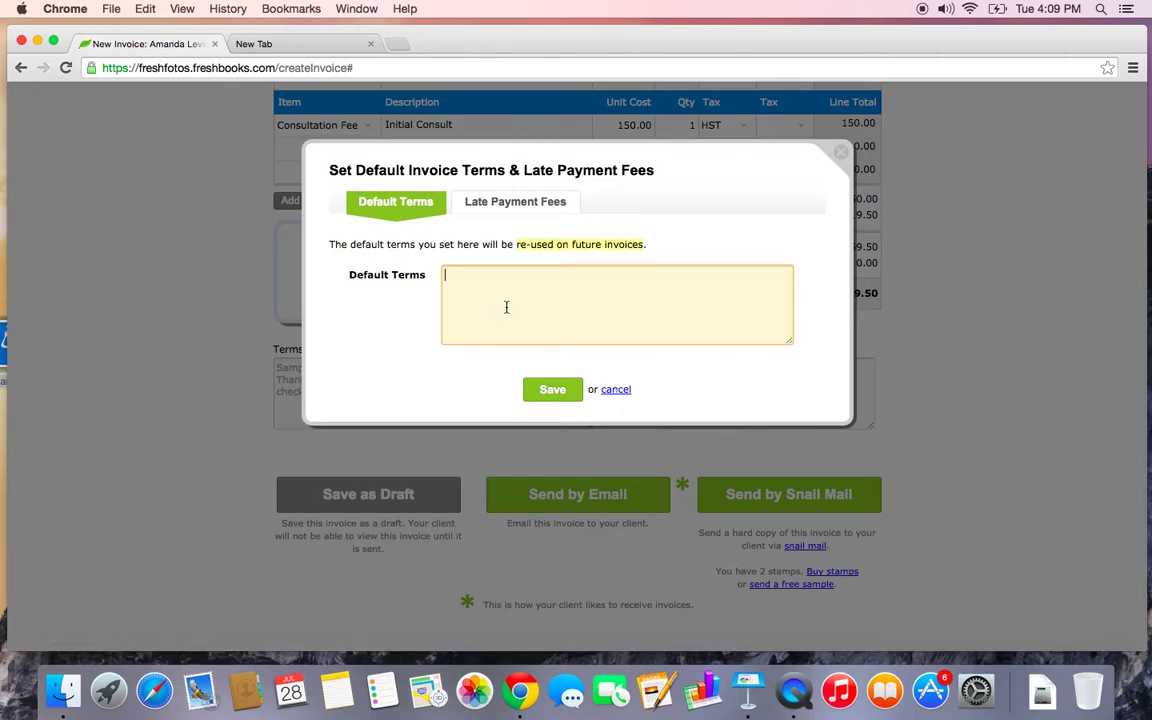
text(Payment due within 30 days. Che)
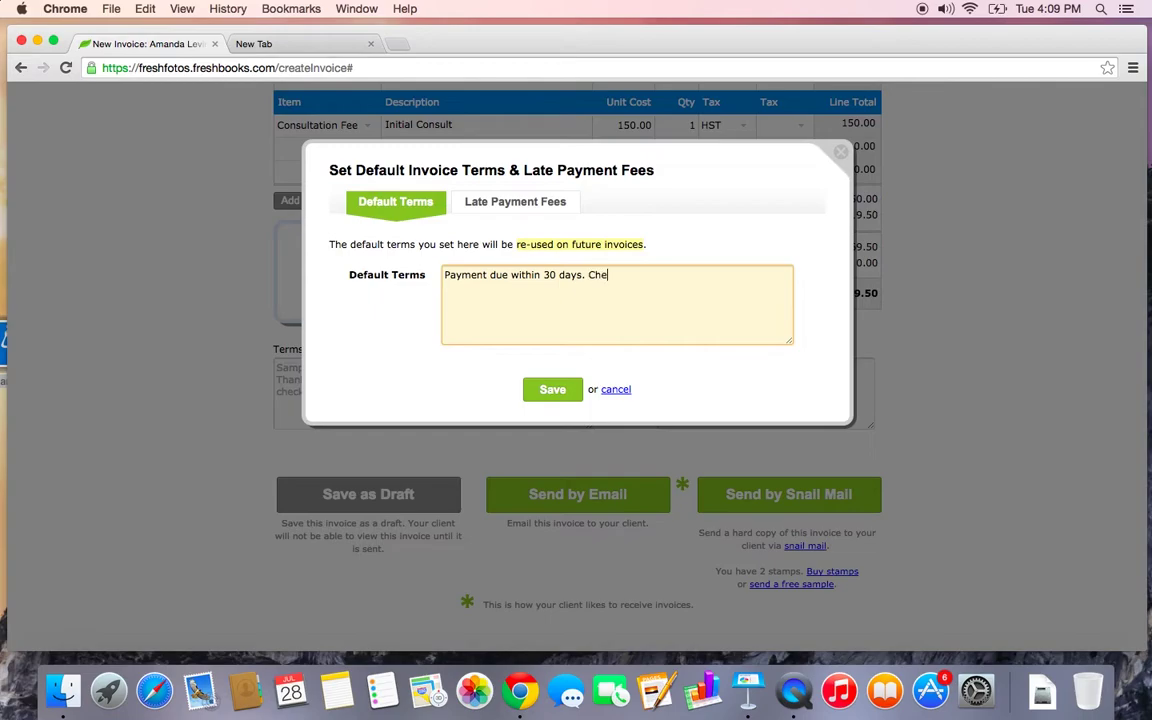
text(que and/)
text(cash accepted.)
key(Return)
key(Return)
text(Thank)
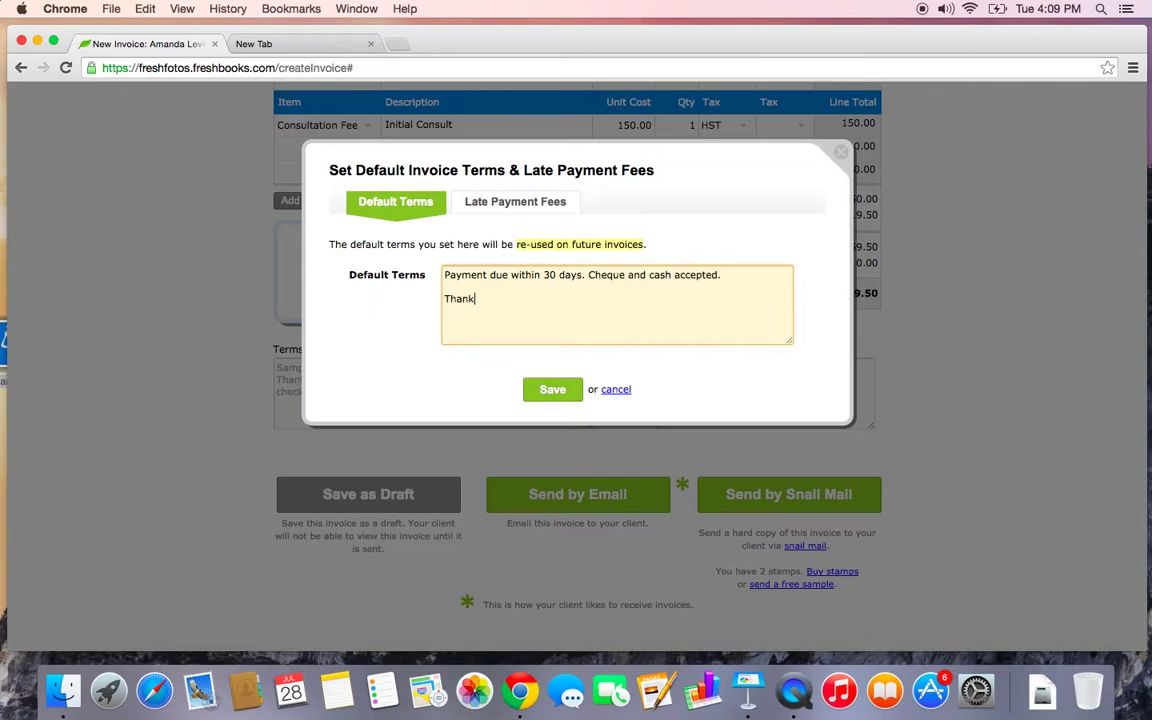
text( you for your business!)
click(548, 389)
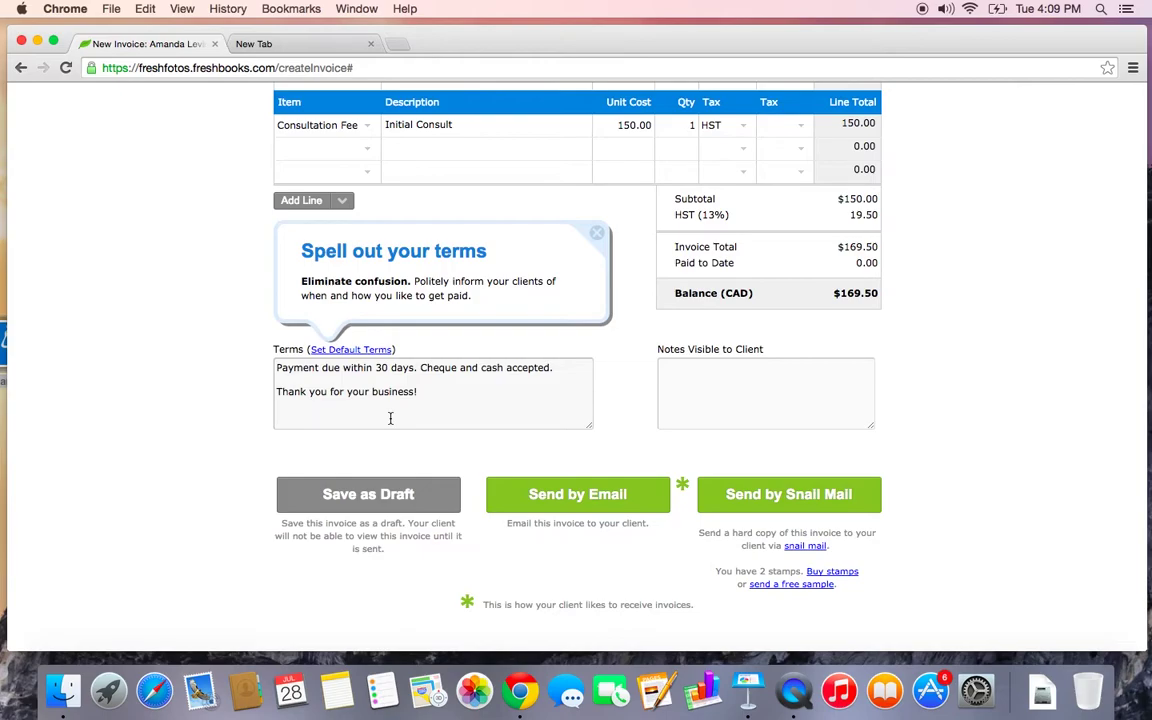
Reopen the default terms settings, review the Late Payment Fees options, and close the dialog
drag(309, 349, 394, 350)
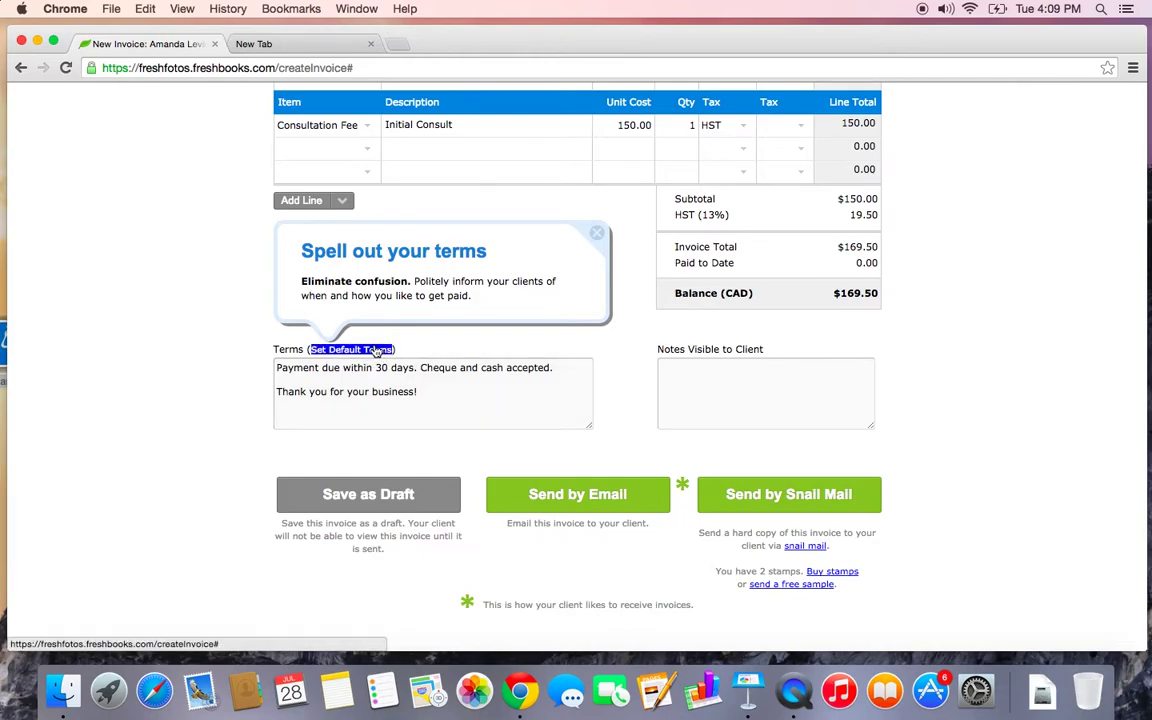
click(376, 350)
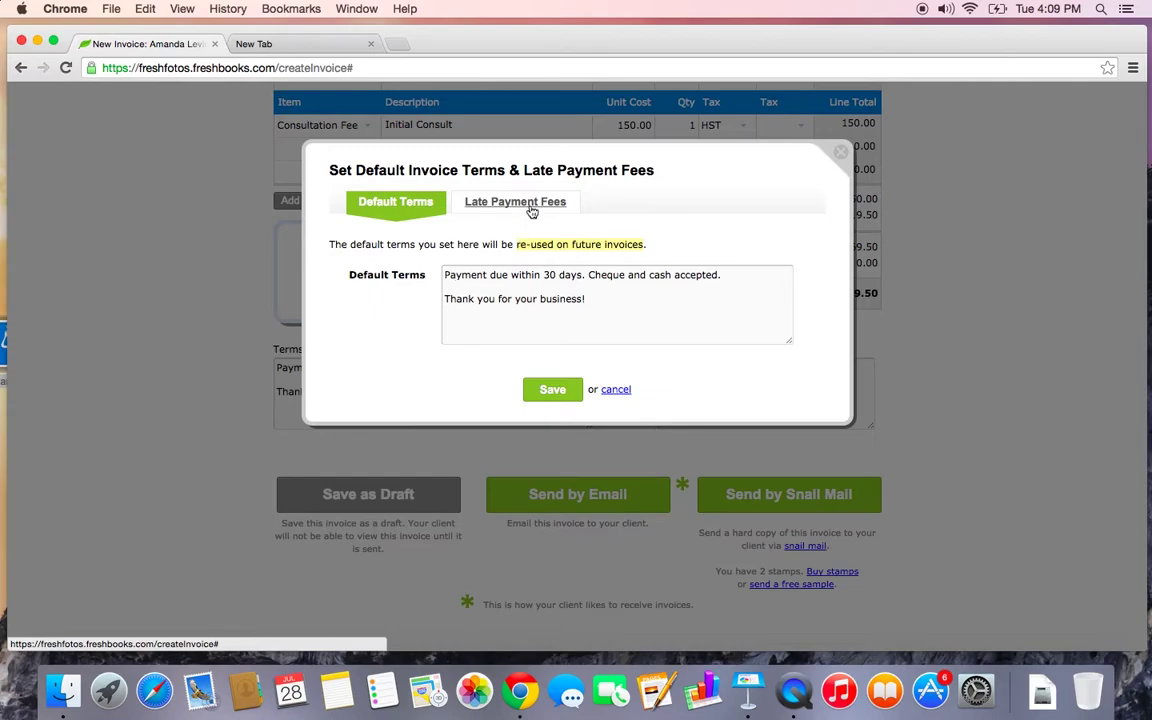
click(493, 206)
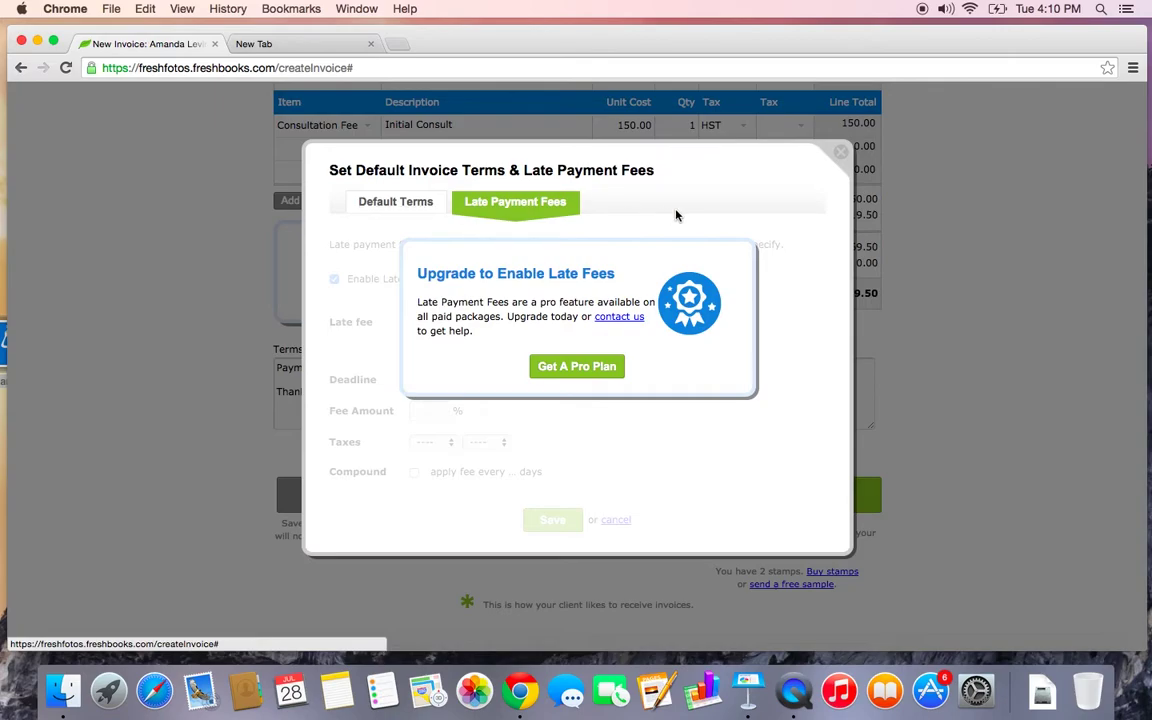
click(841, 157)
Save invoice 890465 as a draft
scroll(602, 374, down, 2)
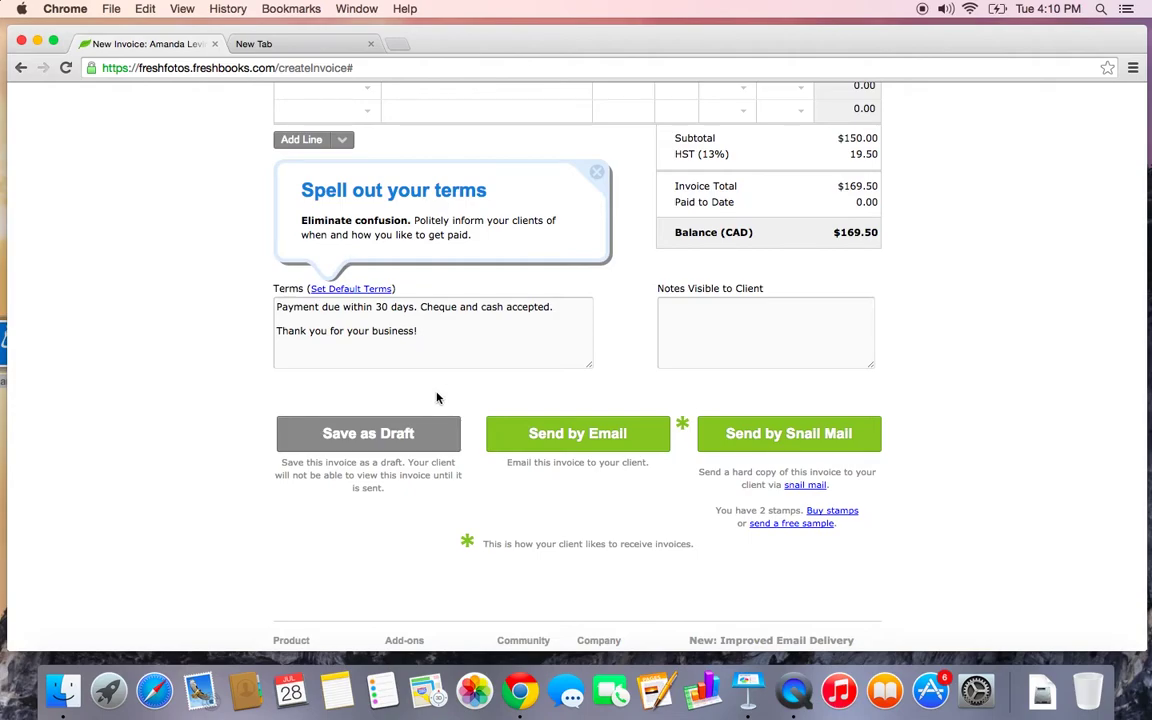
click(400, 436)
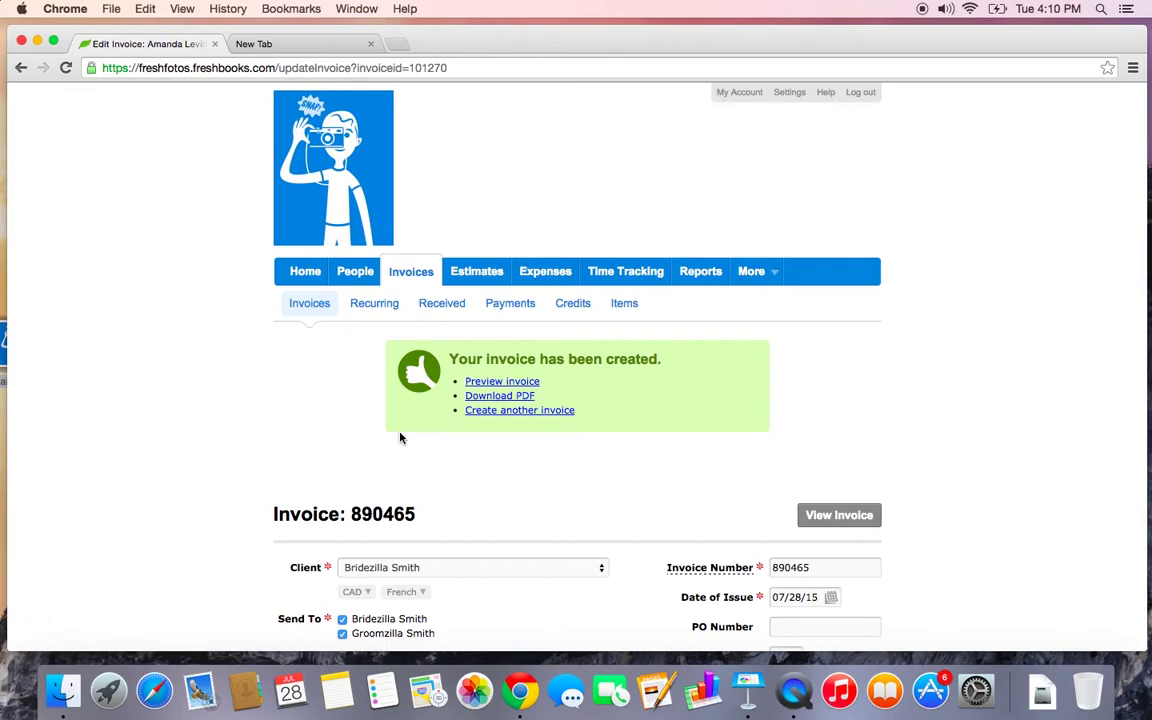
View draft invoice 890465 and scroll through its French preview showing 169,50 $ CAD due
click(850, 515)
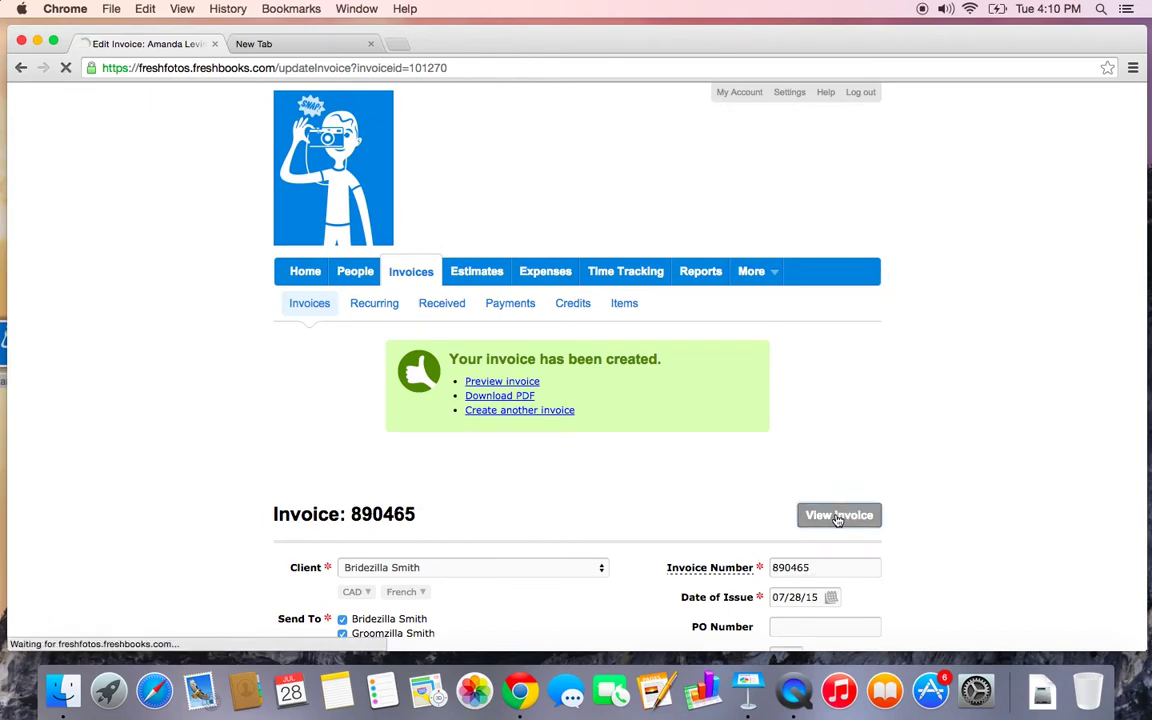
scroll(838, 521, down, 5)
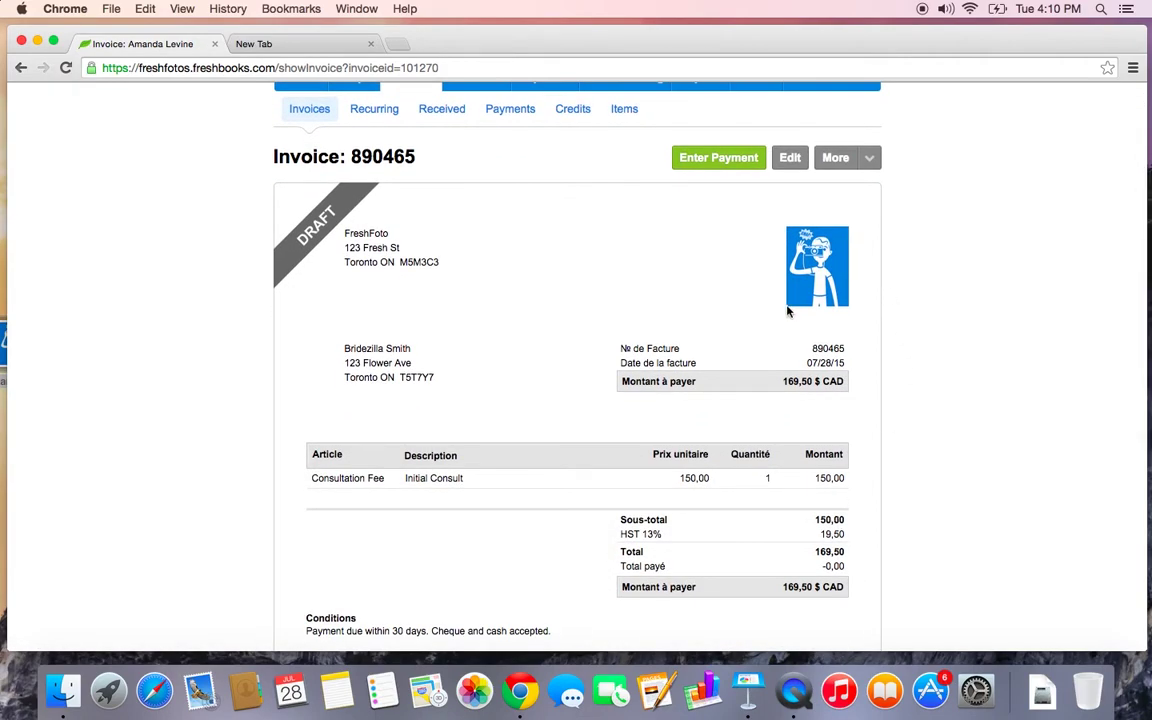
scroll(864, 380, down, 3)
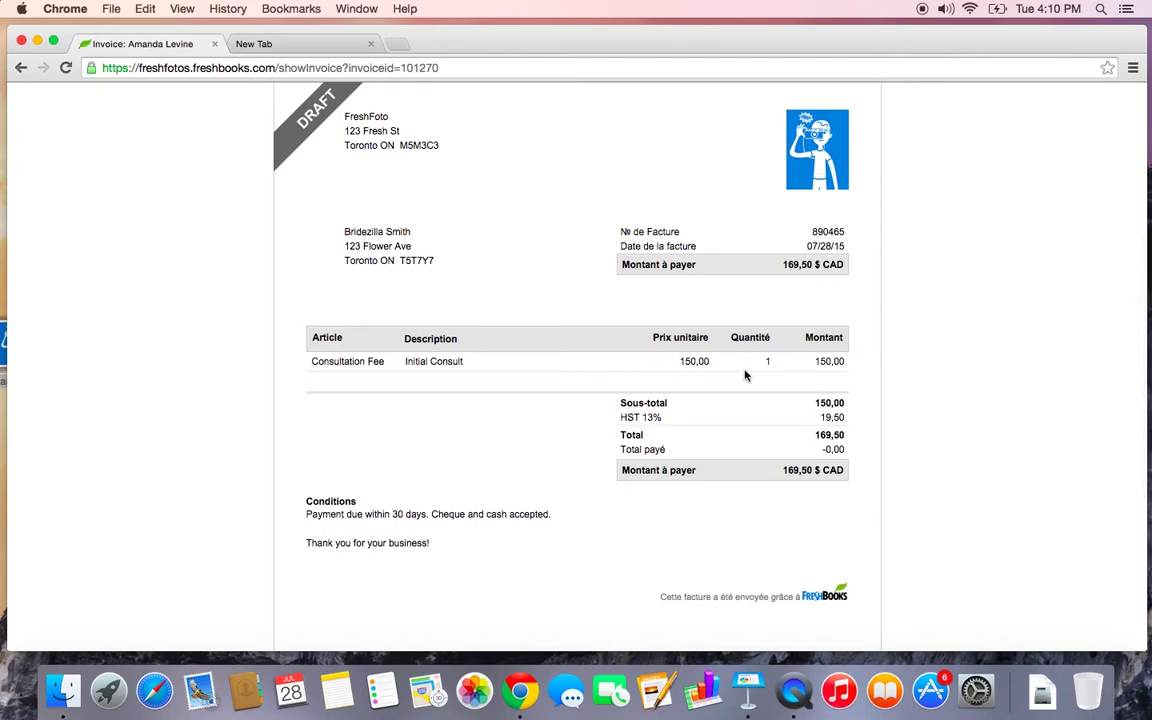
scroll(745, 375, up, 2)
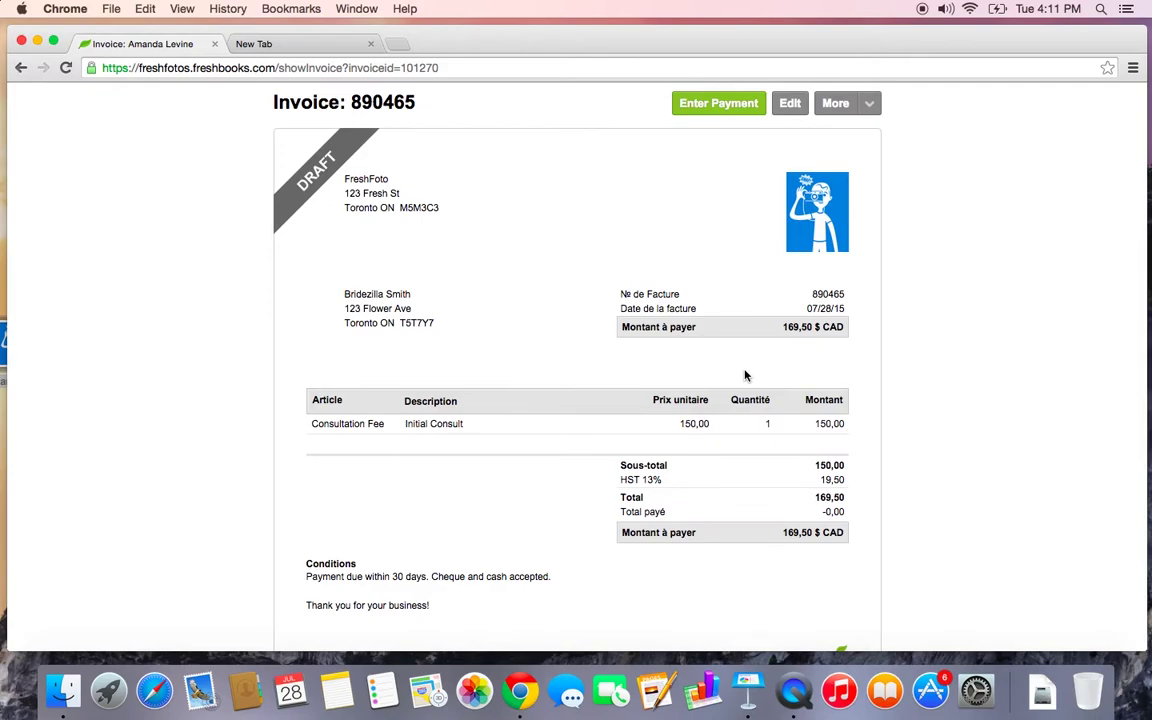
scroll(745, 375, down, 2)
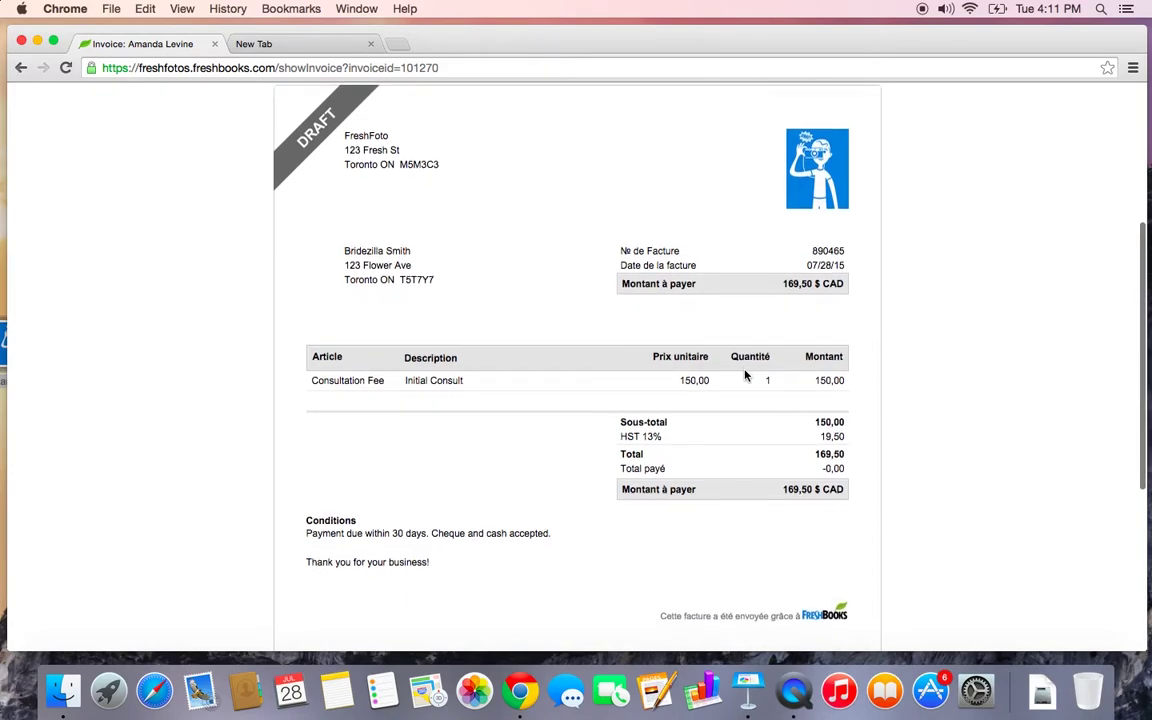
mouse_move(326, 113)
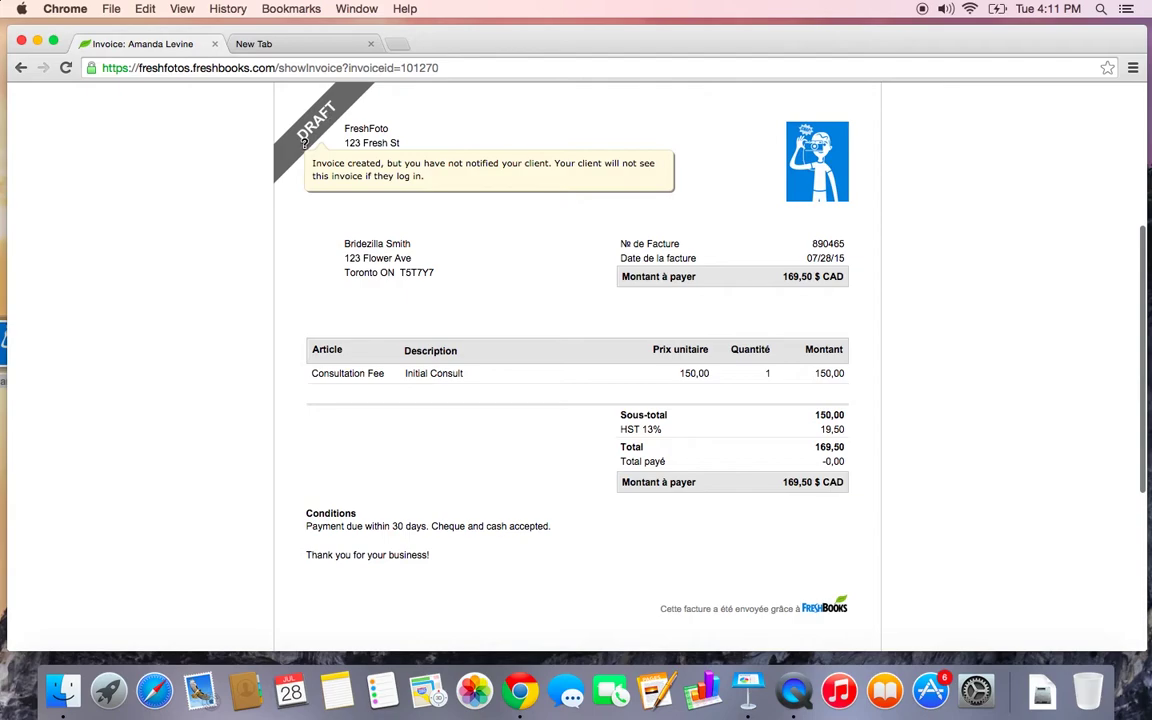
scroll(310, 336, up, 4)
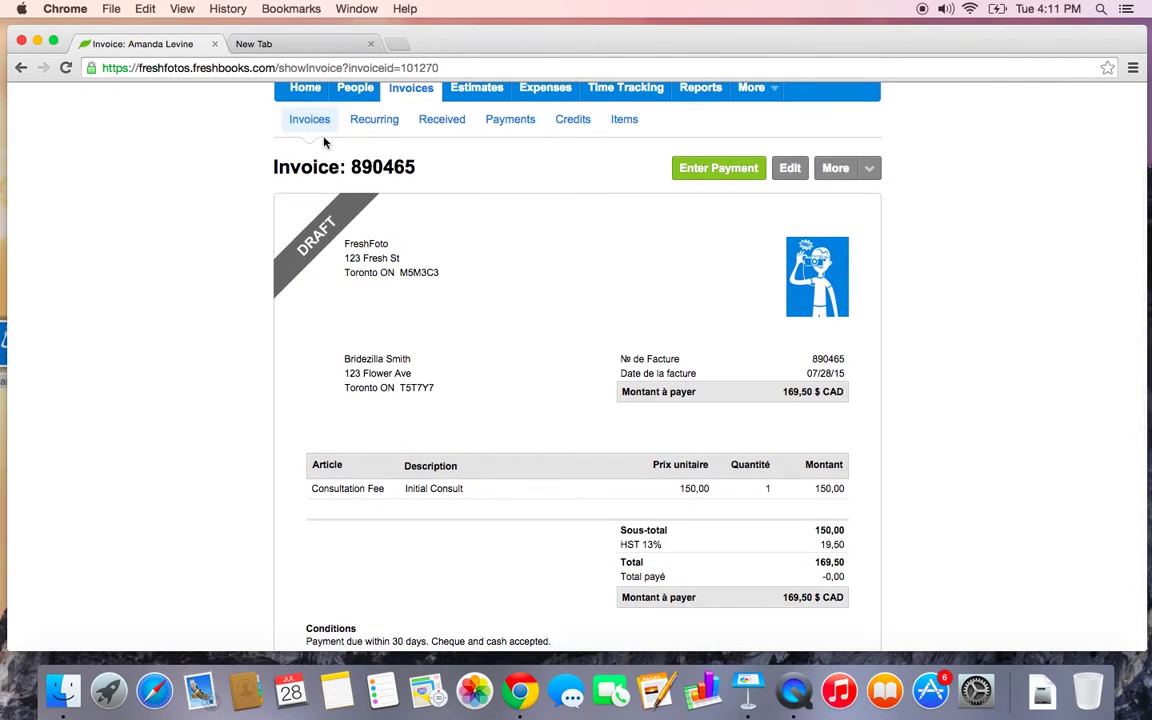
Mark invoice 890465 as sent from the invoices list and confirm
click(311, 120)
scroll(284, 360, down, 2)
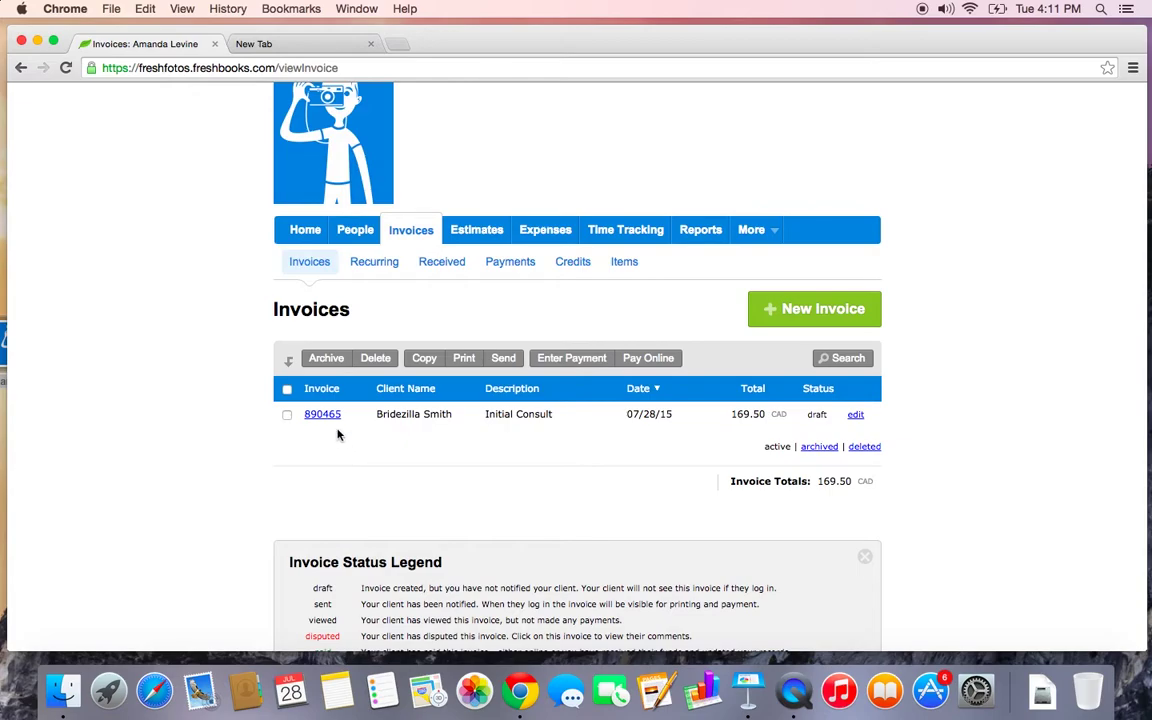
mouse_move(330, 424)
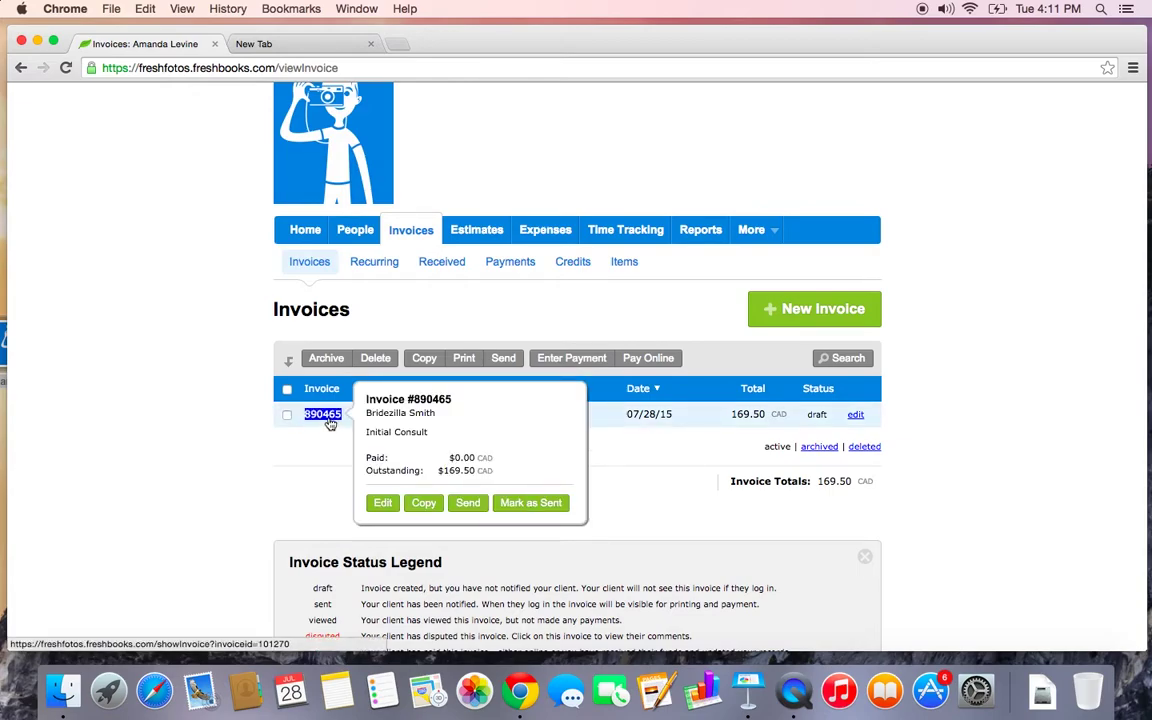
click(517, 505)
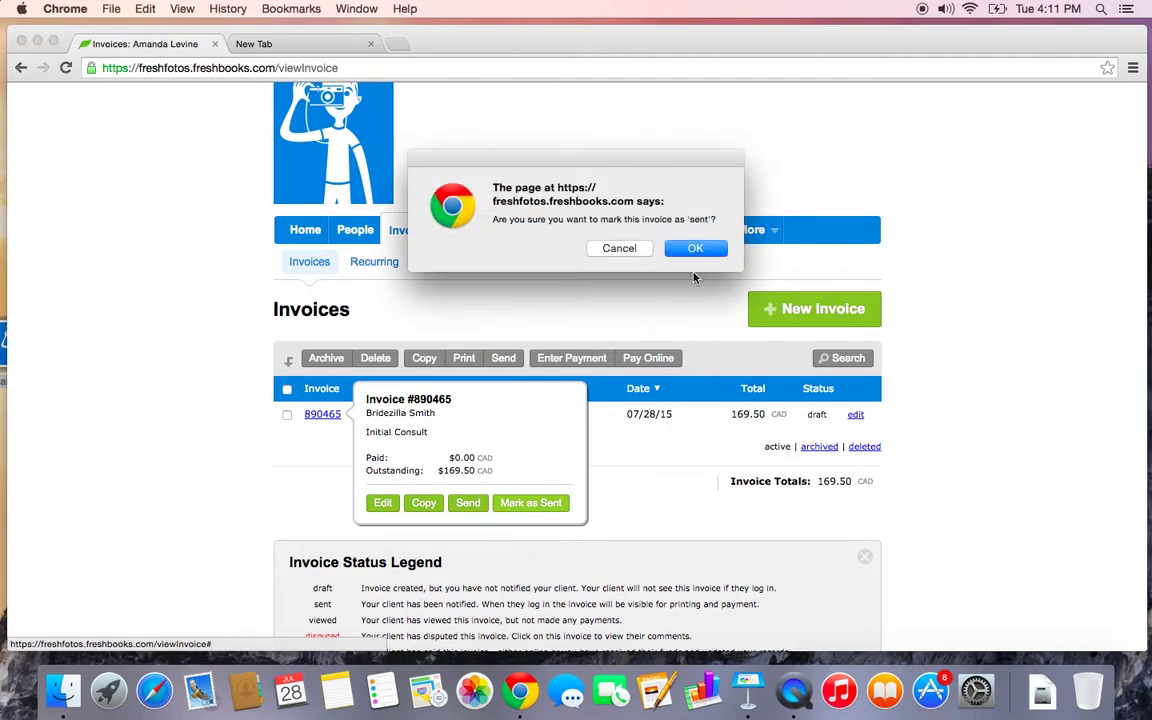
click(695, 250)
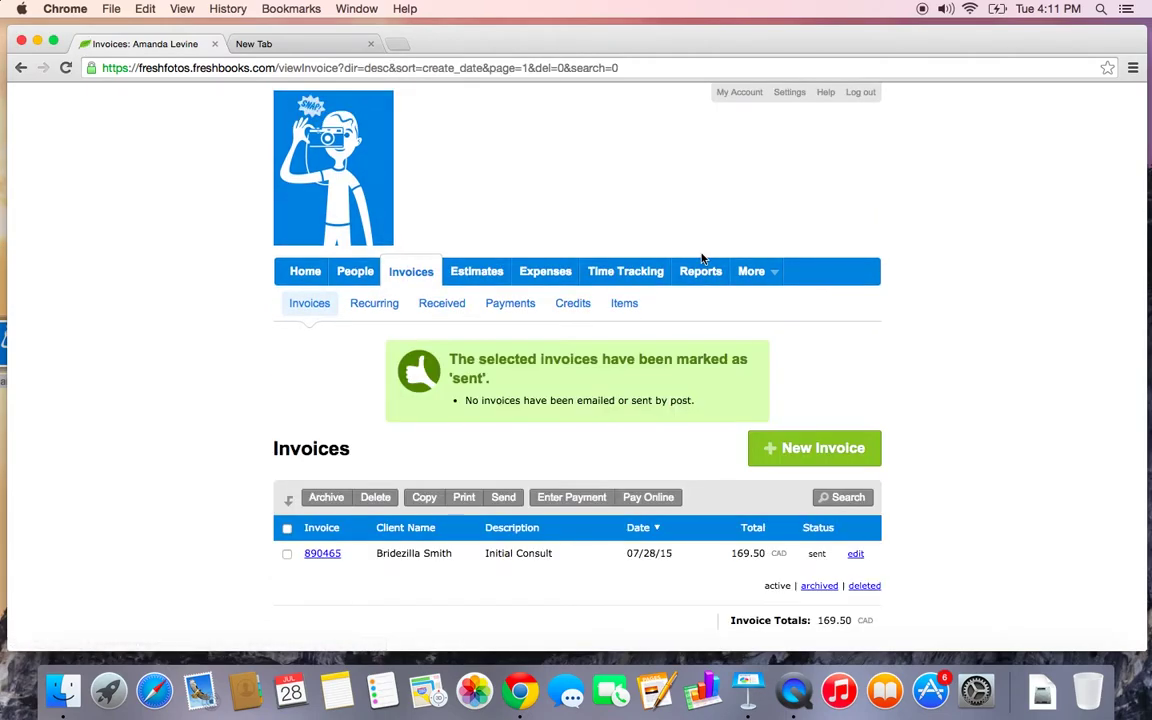
scroll(740, 320, down, 2)
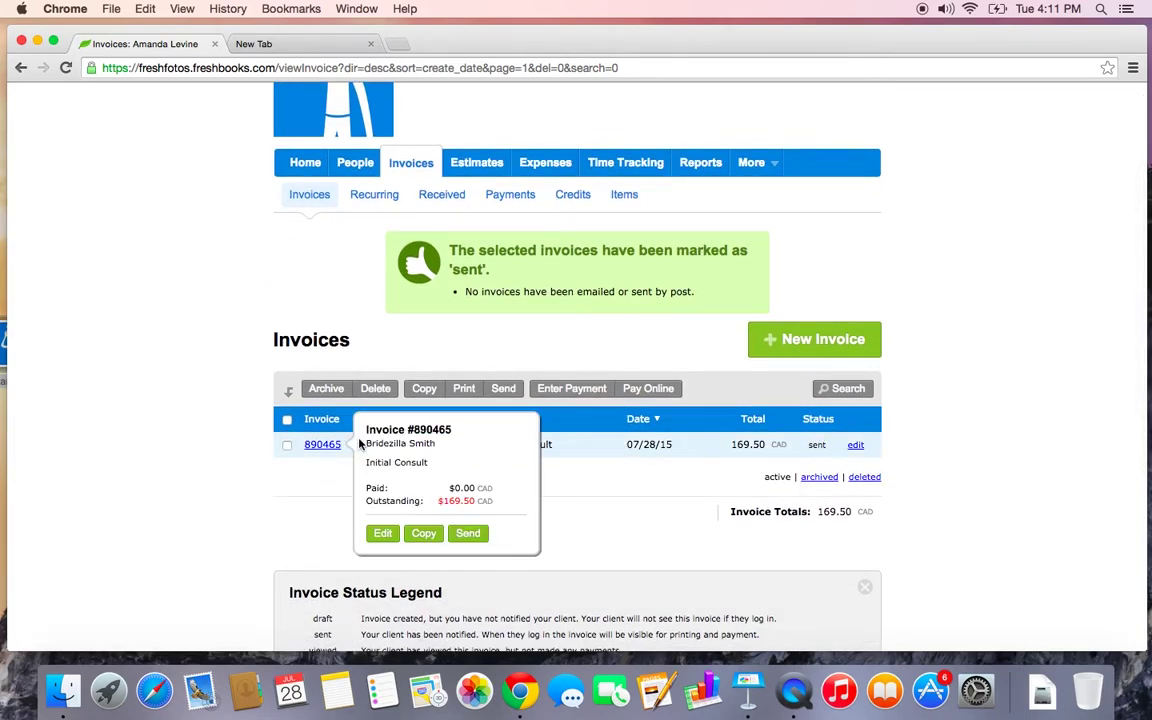
Generate a PDF of invoice 890465 and open the downloaded Invoice-890465.pdf
click(287, 447)
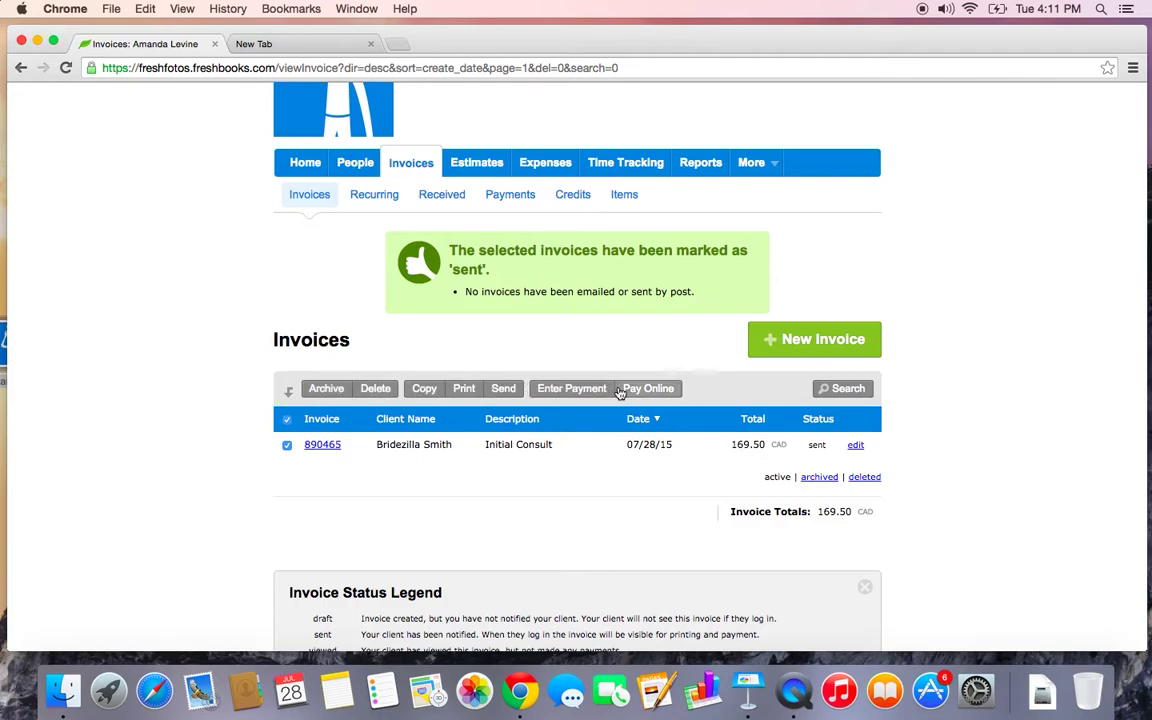
click(464, 388)
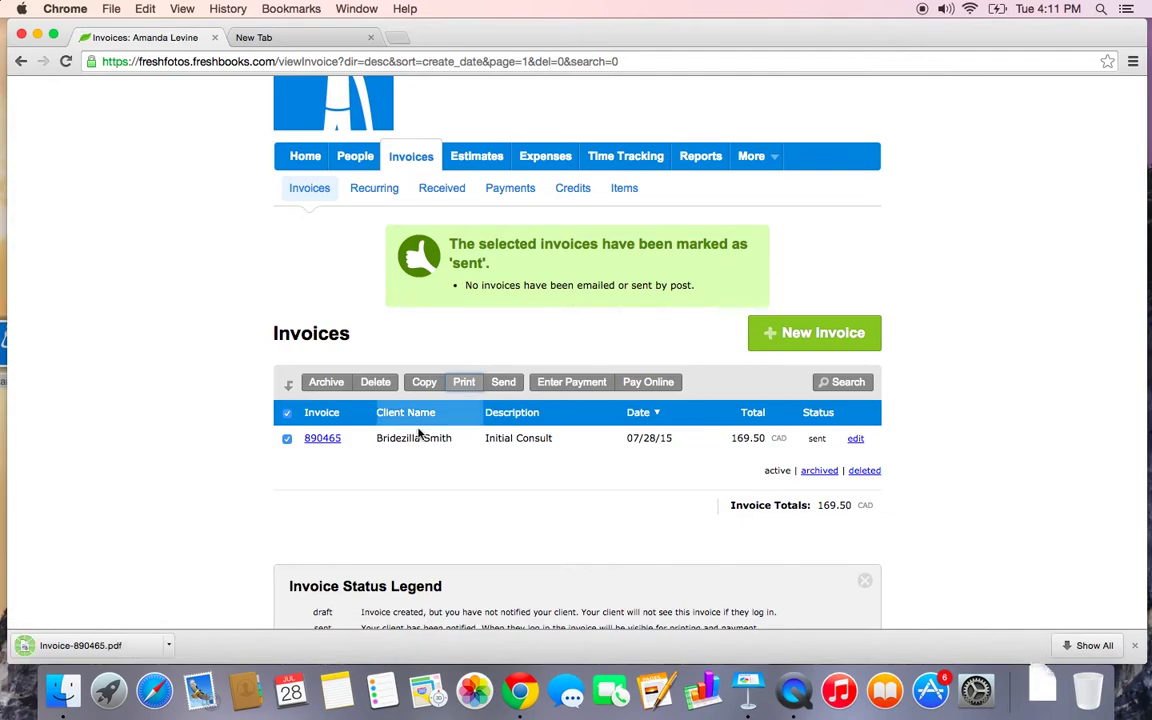
double_click(110, 650)
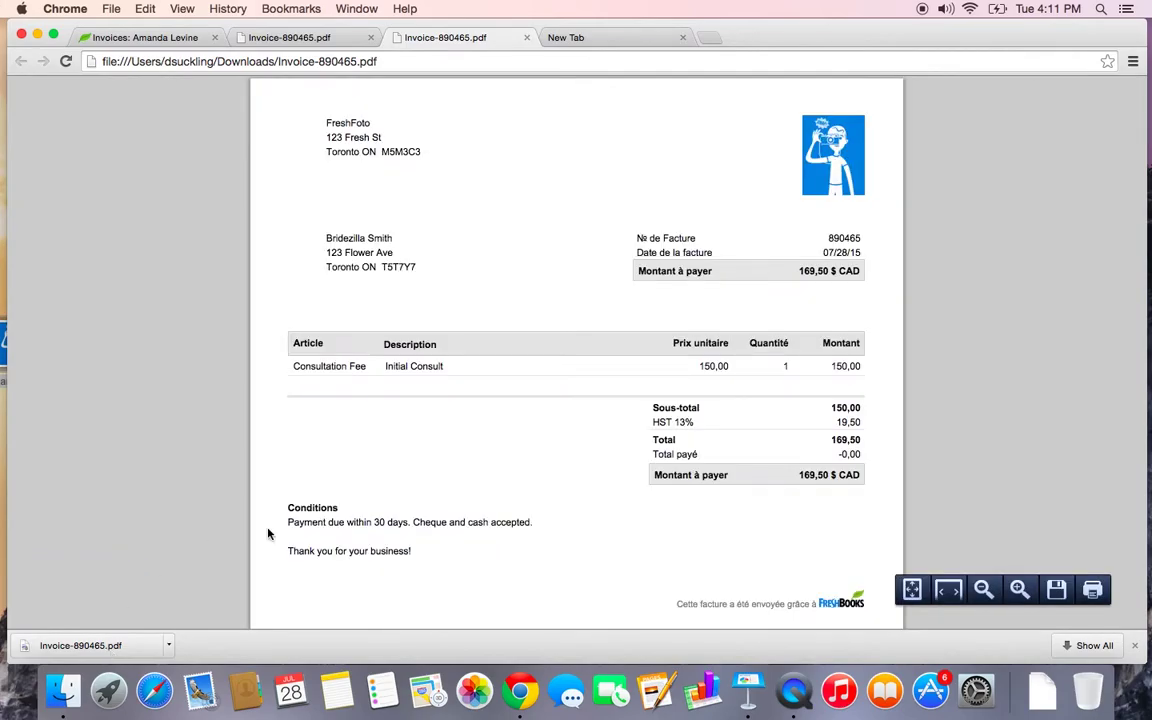
Scroll through the invoice PDF, then close both Invoice-890465.pdf tabs
scroll(268, 534, down, 5)
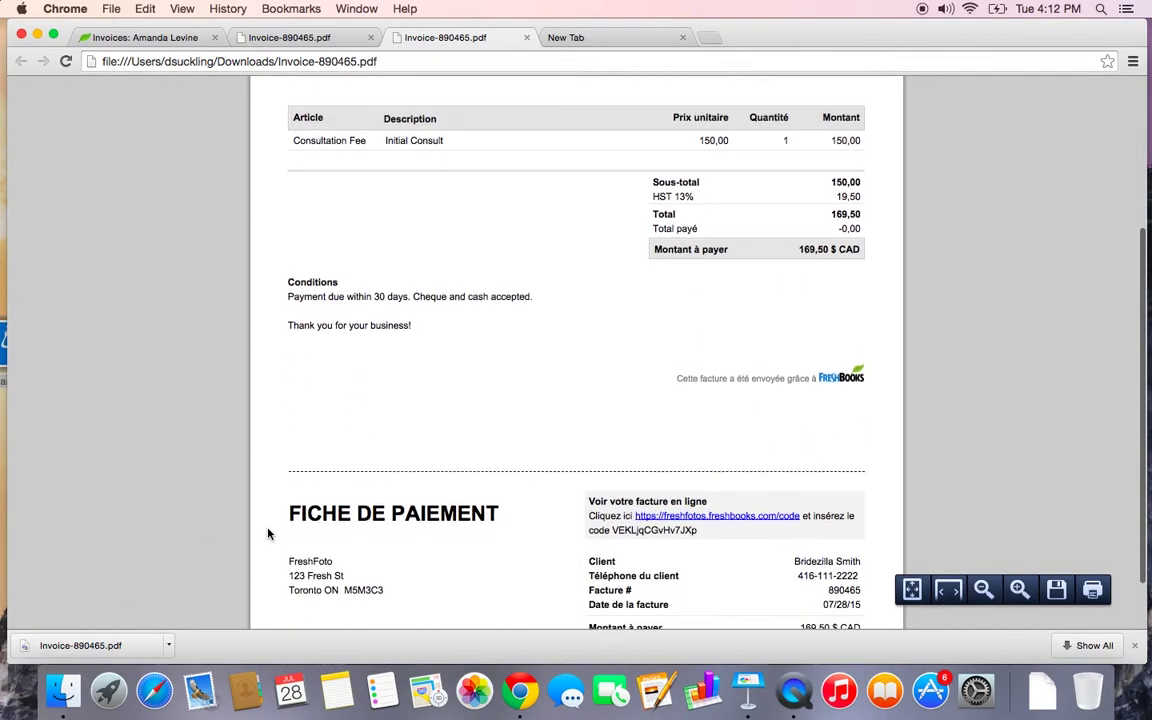
scroll(268, 534, down, 2)
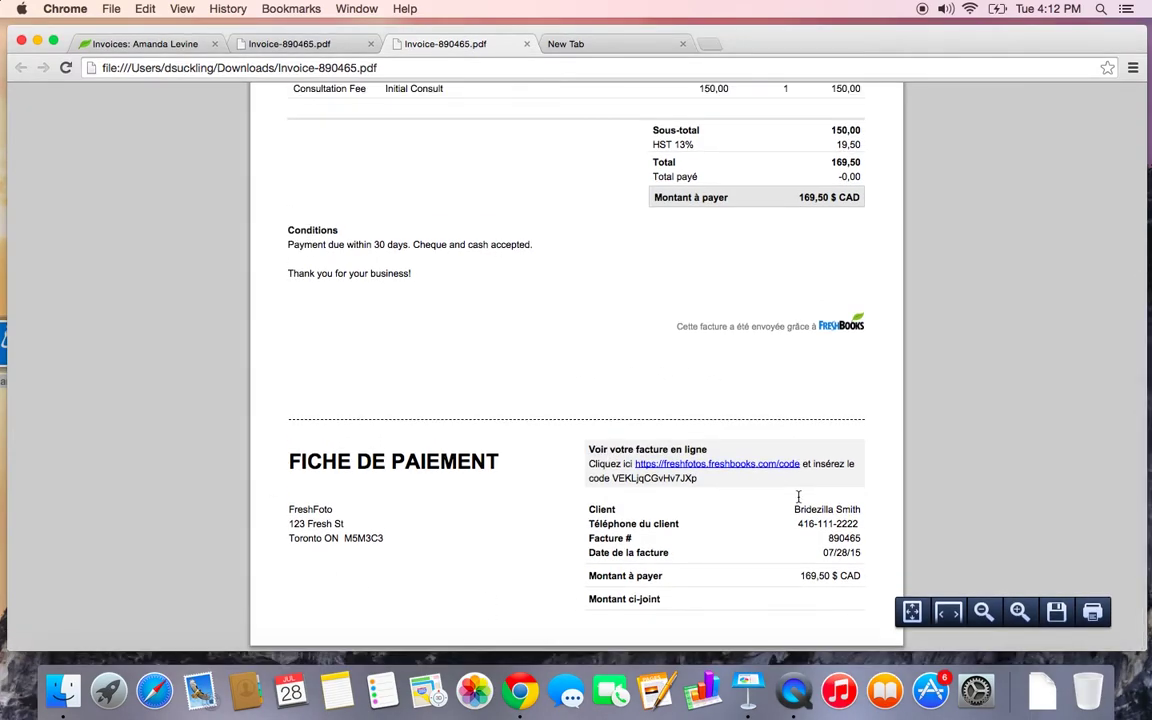
scroll(798, 497, up, 6)
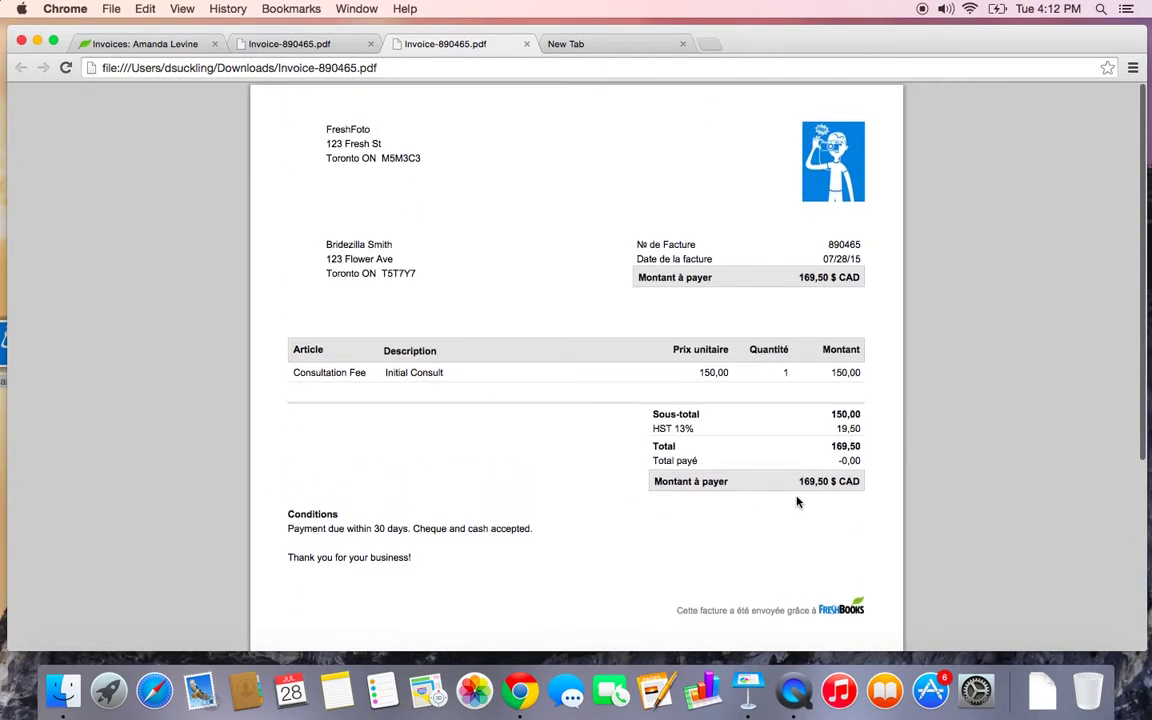
click(527, 43)
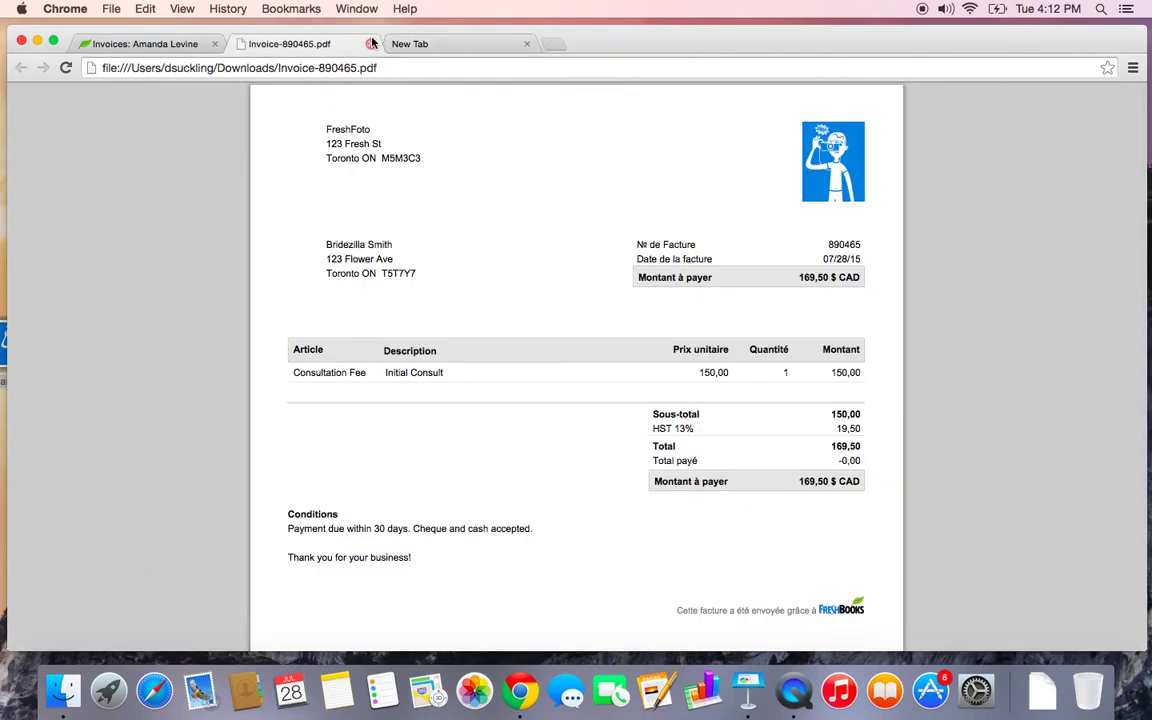
click(371, 43)
Go from the invoices list to the empty Recurring Profiles page and refocus the browser
click(162, 44)
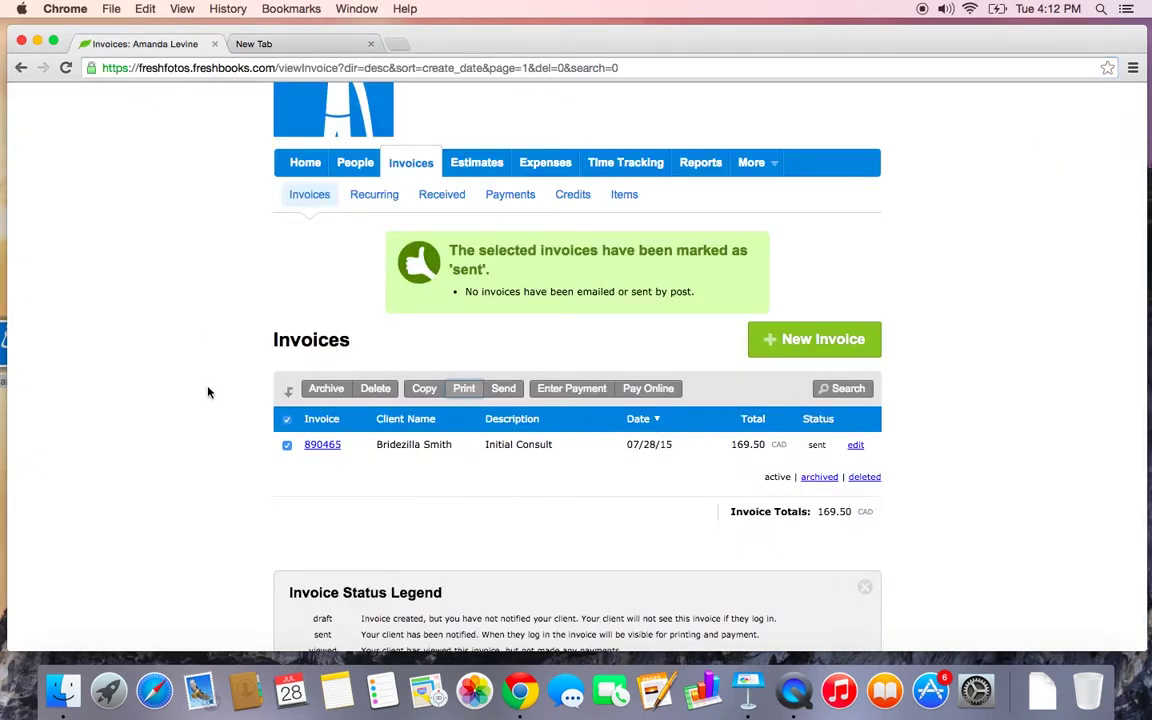
scroll(208, 392, up, 1)
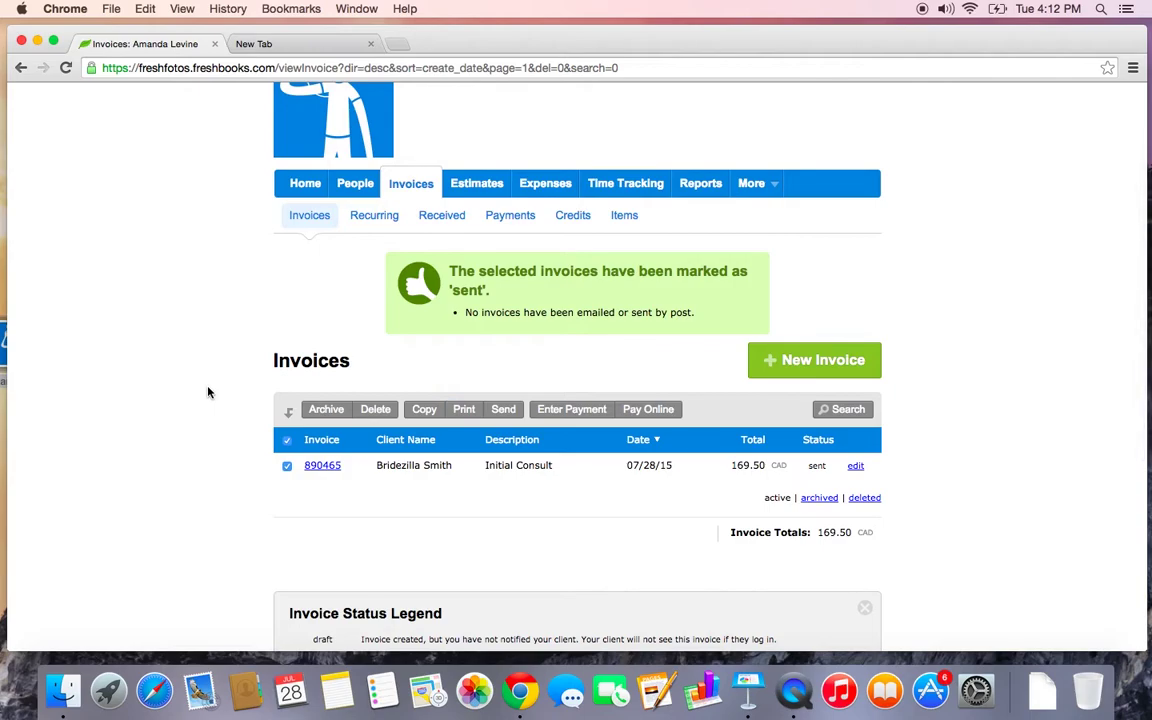
click(374, 216)
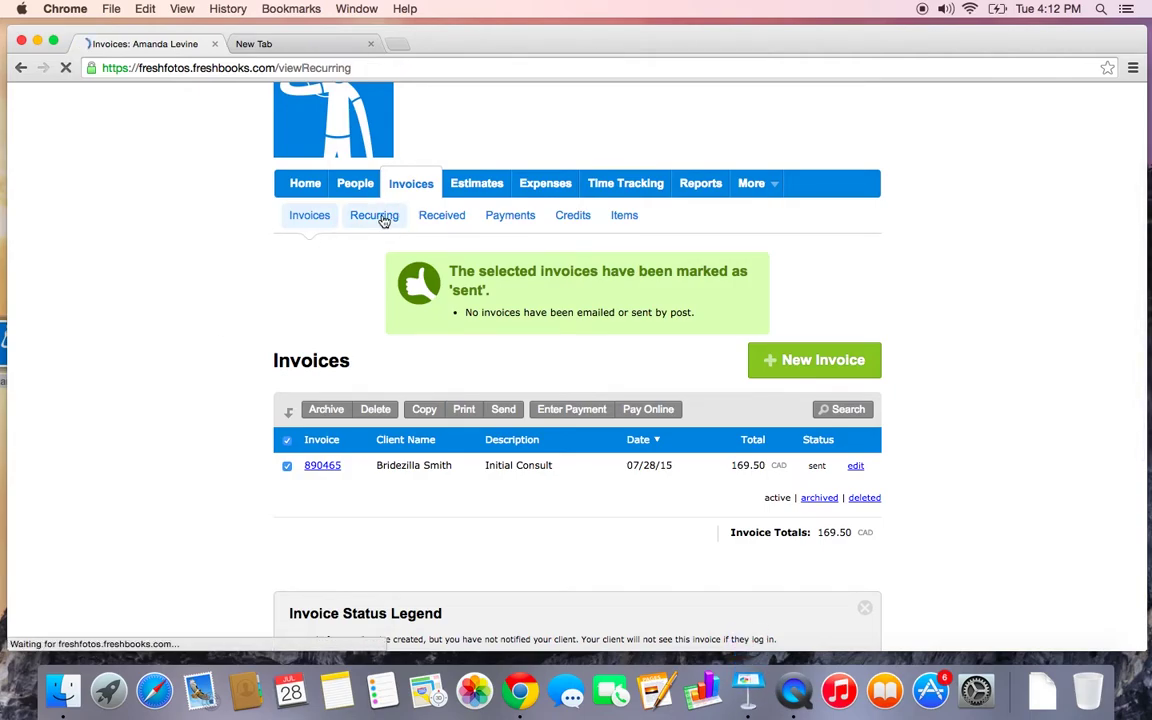
scroll(429, 311, down, 3)
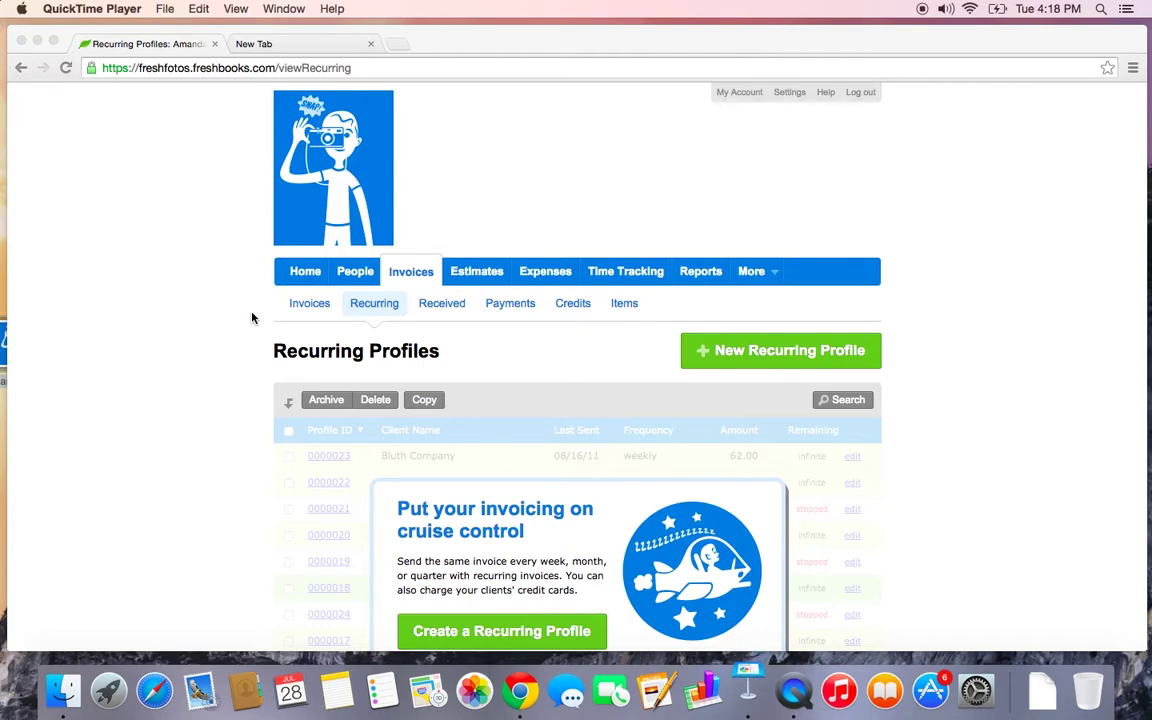
click(688, 376)
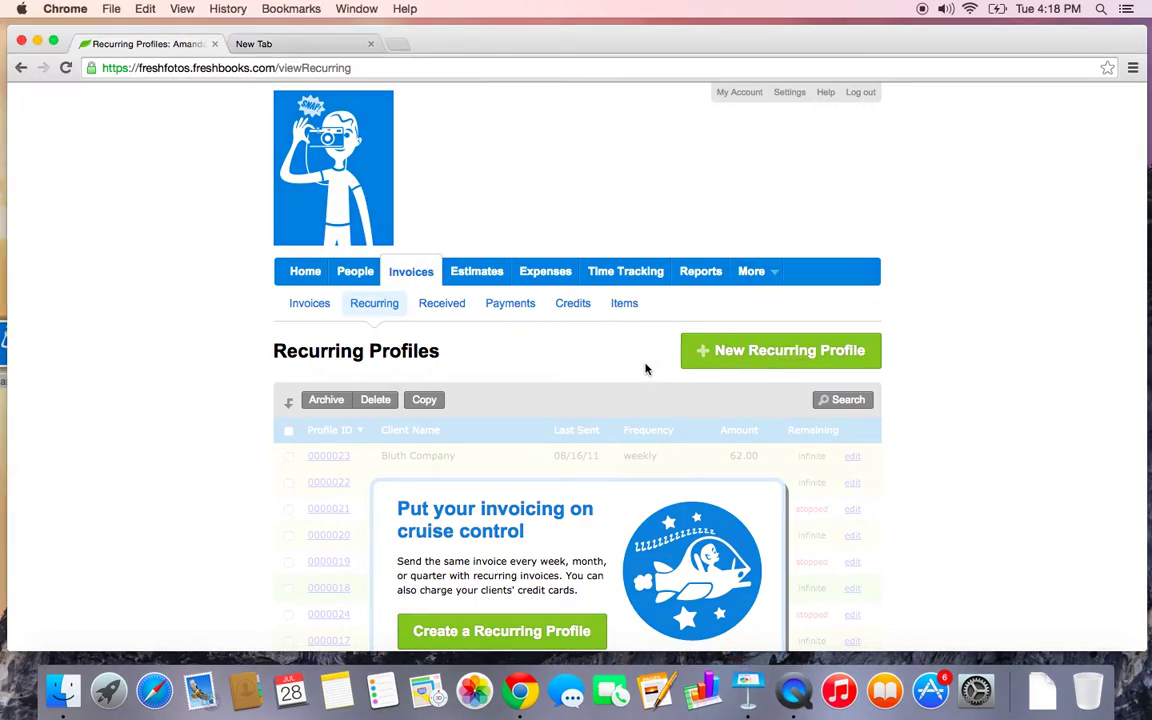
Start a new recurring profile that recurs monthly for 6 invoices
click(758, 370)
scroll(758, 370, down, 1)
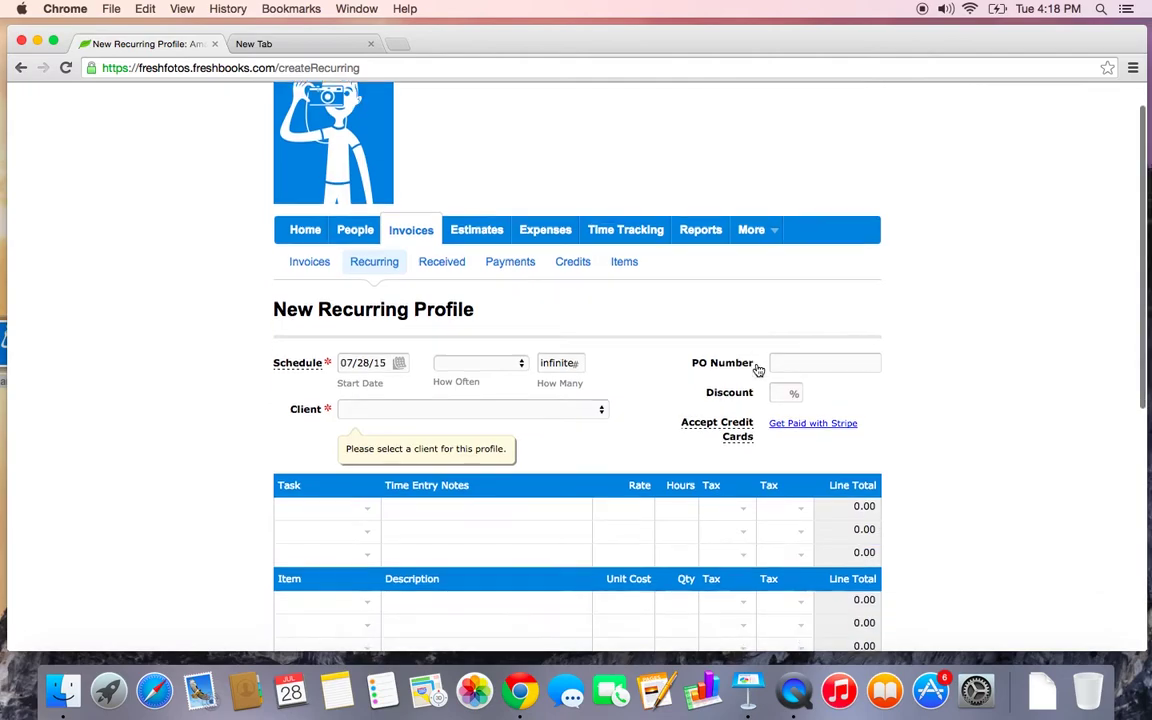
scroll(758, 370, down, 5)
scroll(758, 370, up, 3)
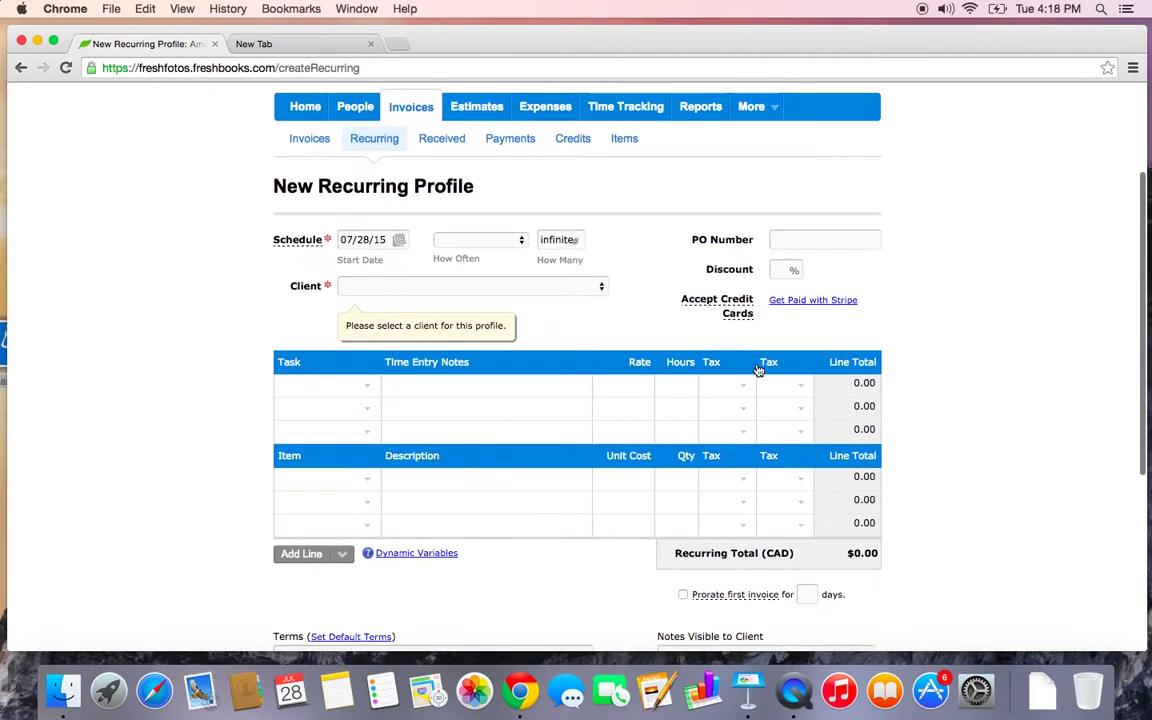
scroll(758, 370, up, 1)
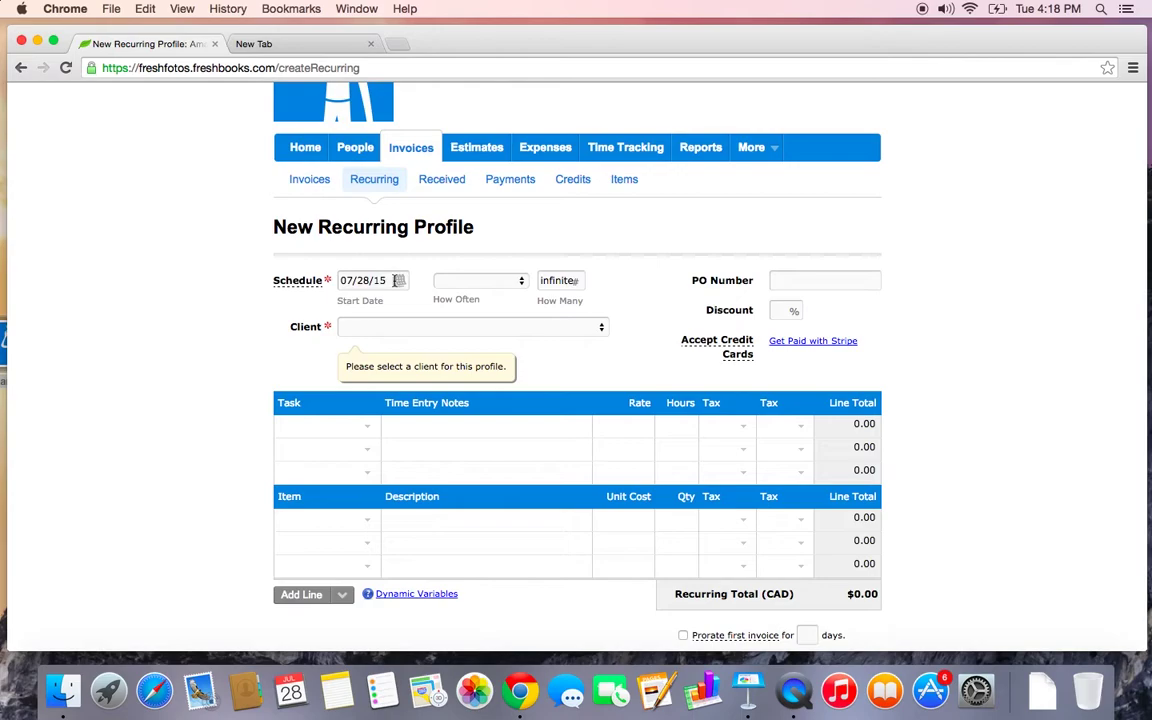
click(468, 284)
click(470, 337)
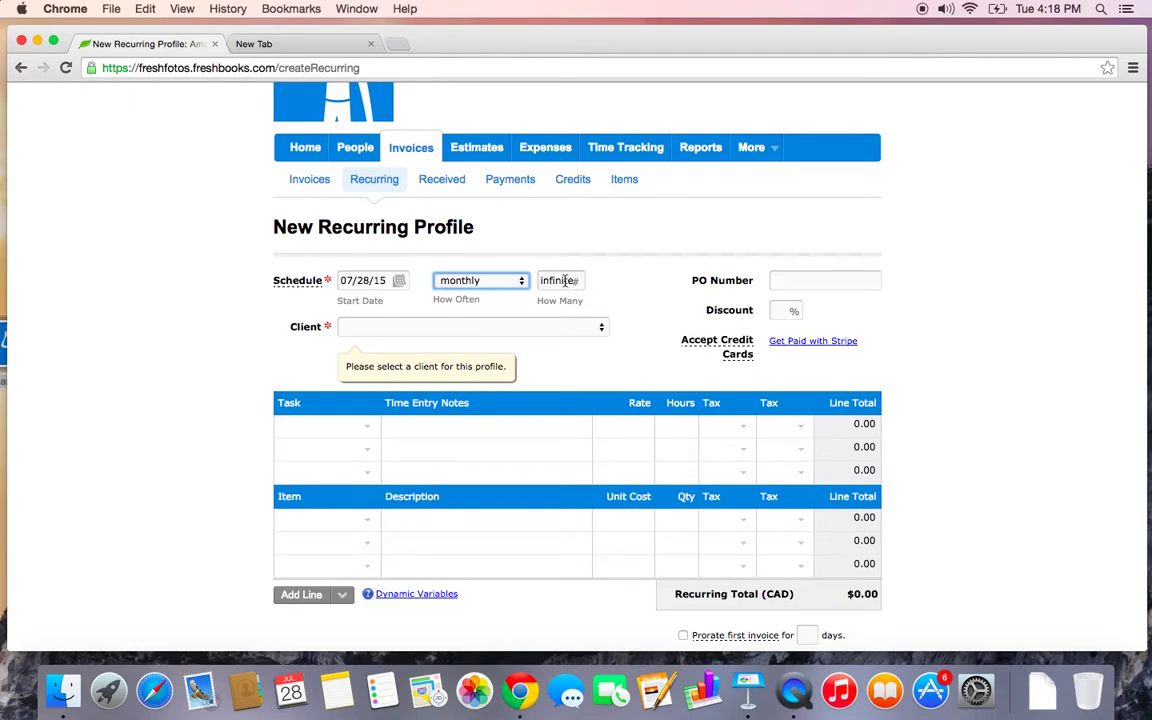
click(563, 281)
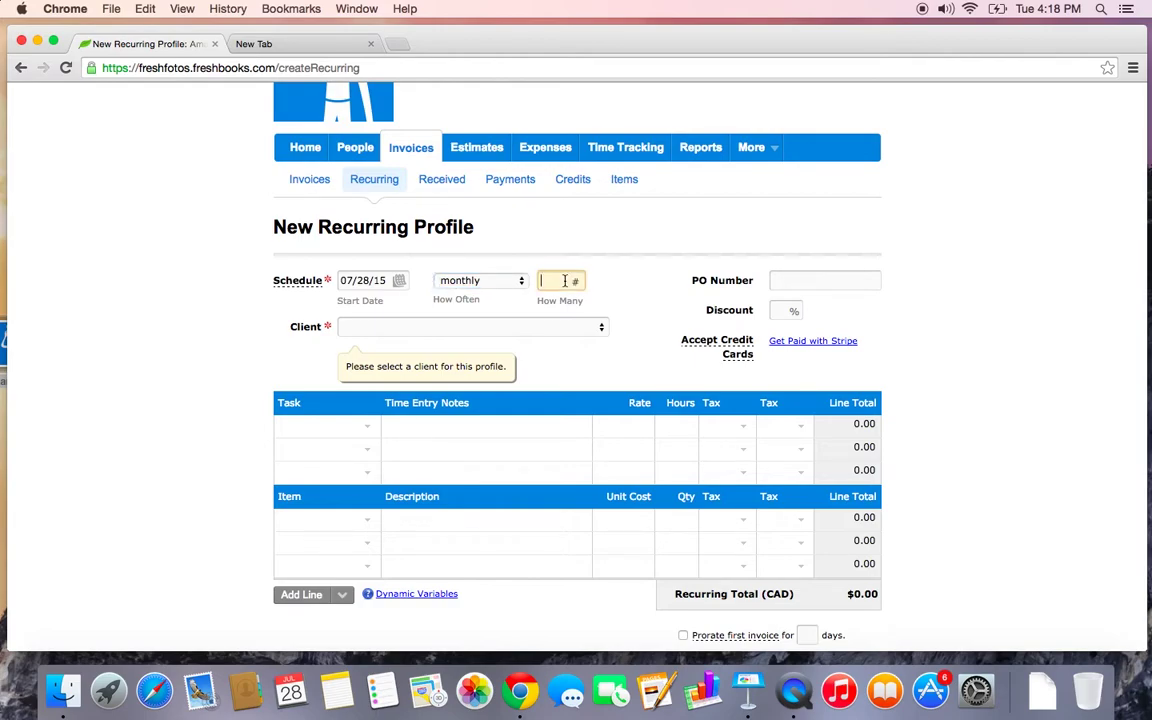
text(6)
click(631, 282)
Bill the profile to the existing client and also send it to the second contact
click(506, 327)
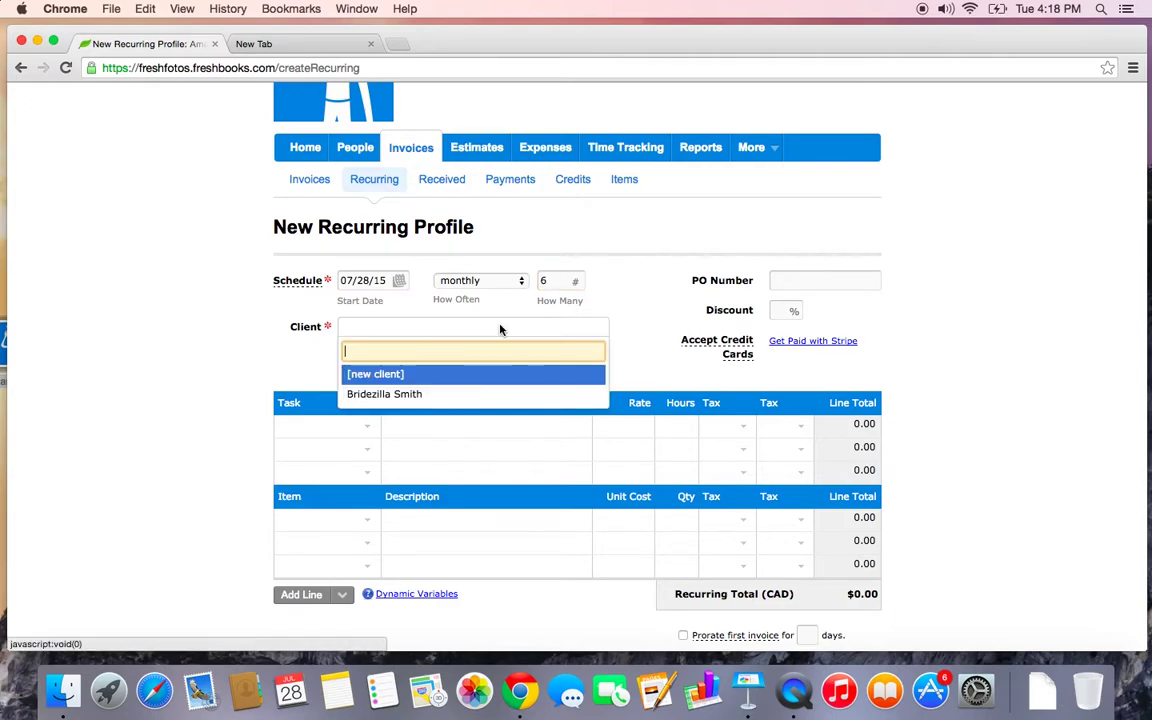
click(473, 393)
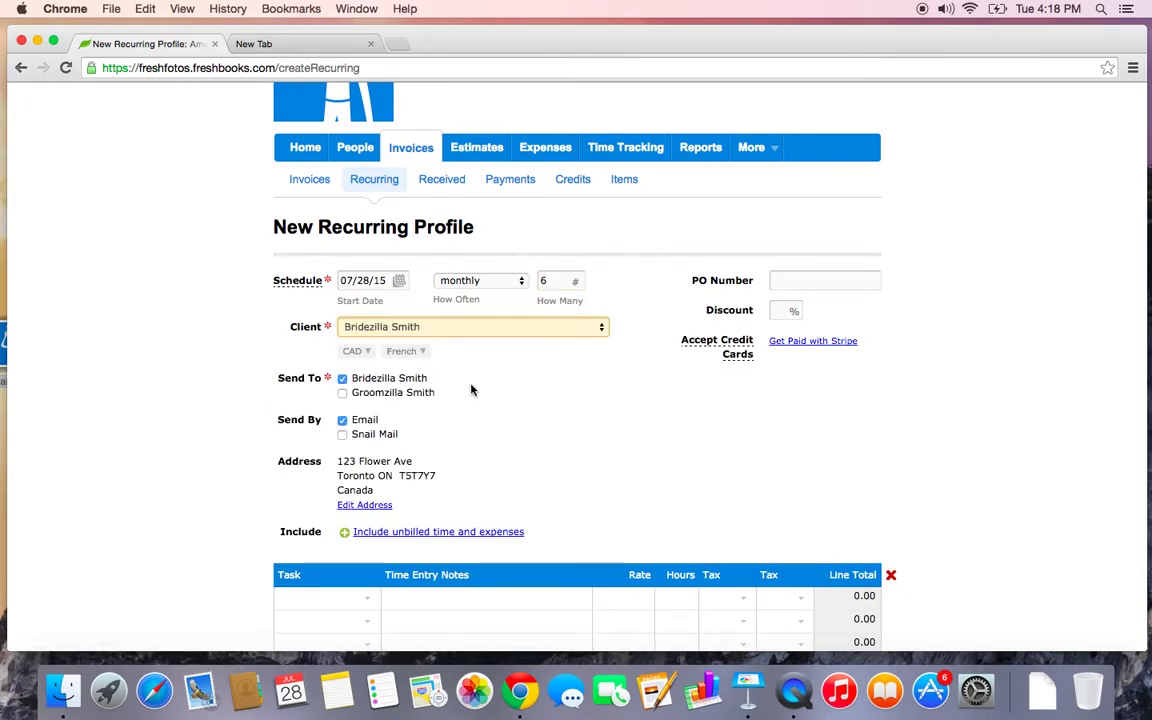
scroll(472, 390, down, 3)
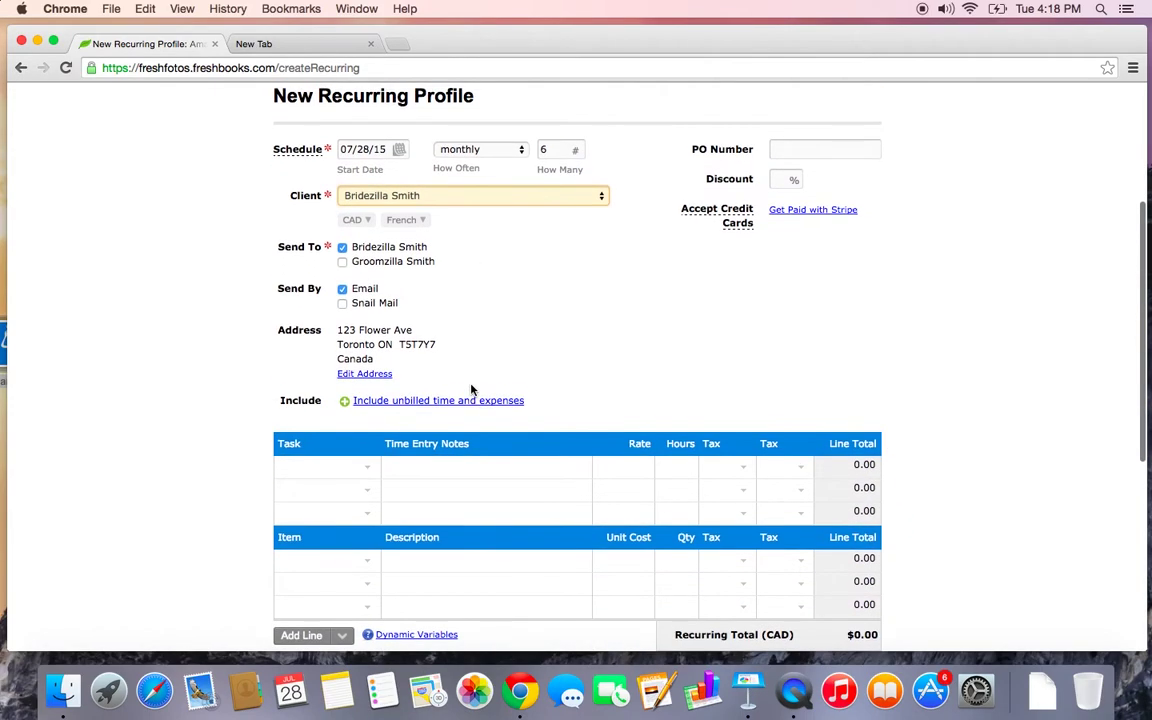
click(344, 263)
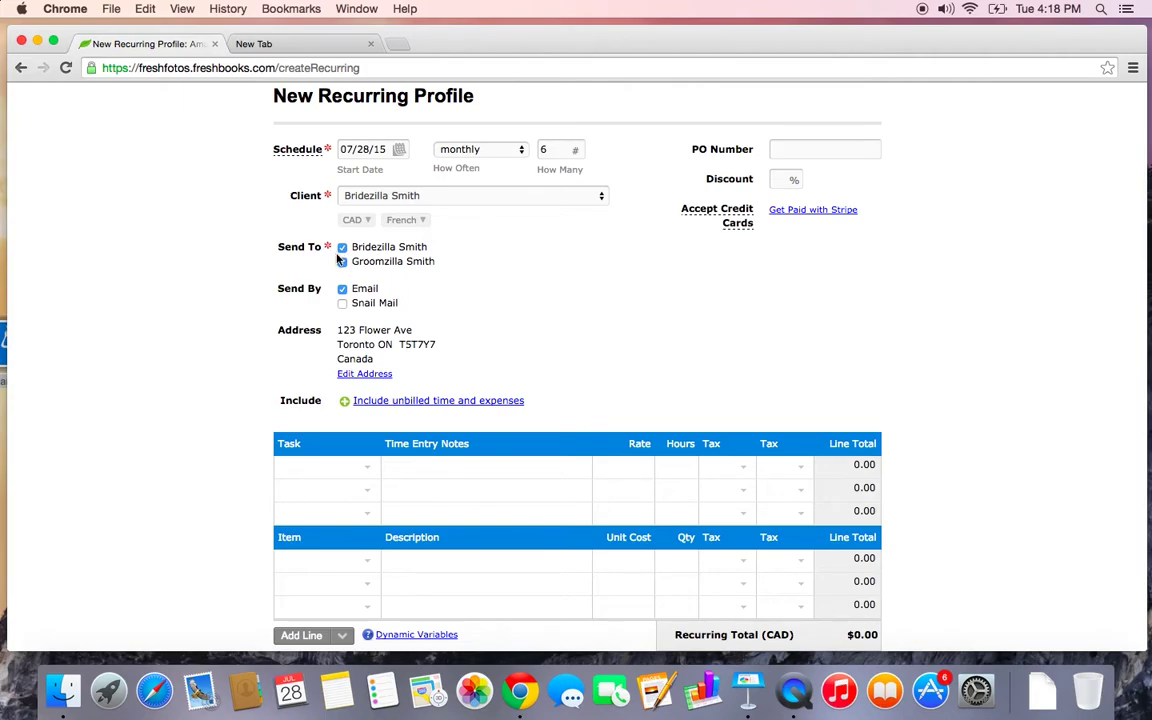
scroll(536, 330, down, 2)
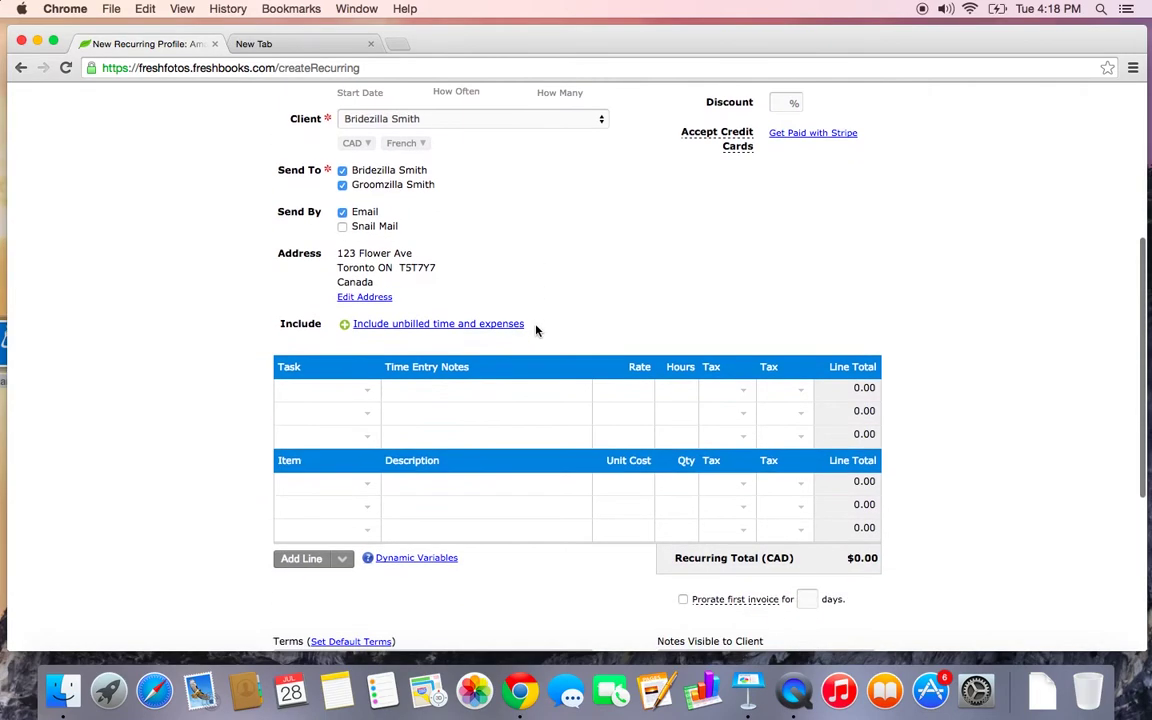
drag(536, 330, 342, 324)
click(357, 324)
triple_click(372, 324)
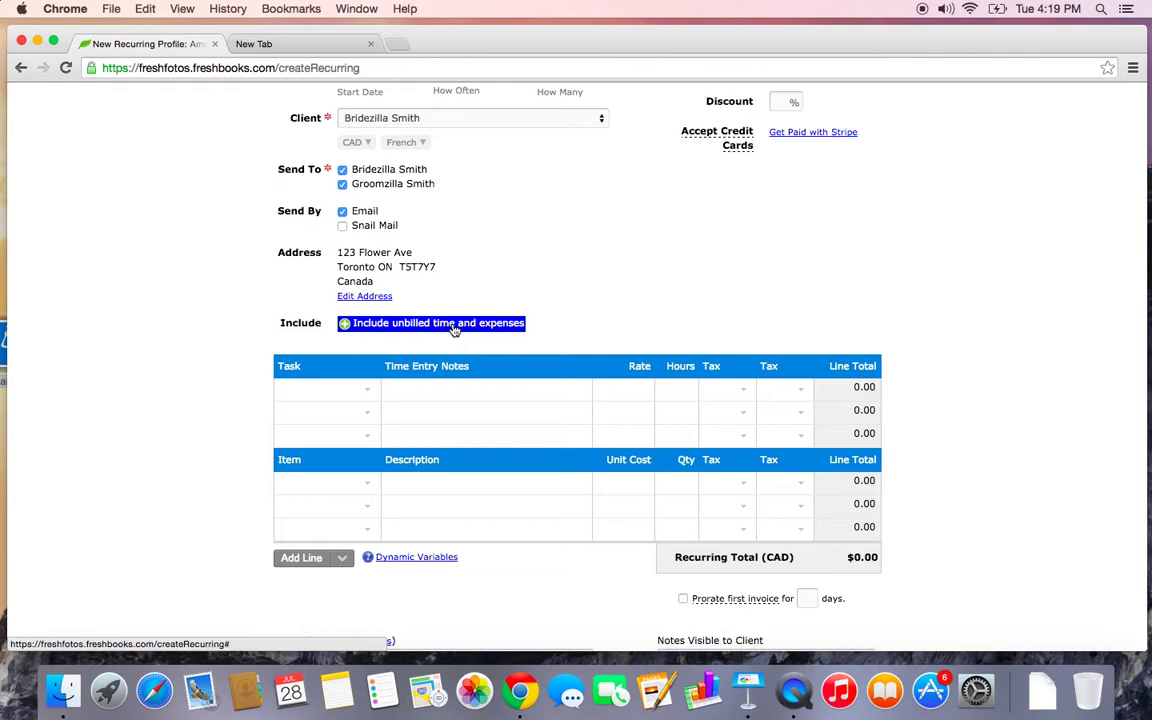
Include unbilled time from current and future projects, omitting project names and team members
click(454, 329)
scroll(454, 329, down, 2)
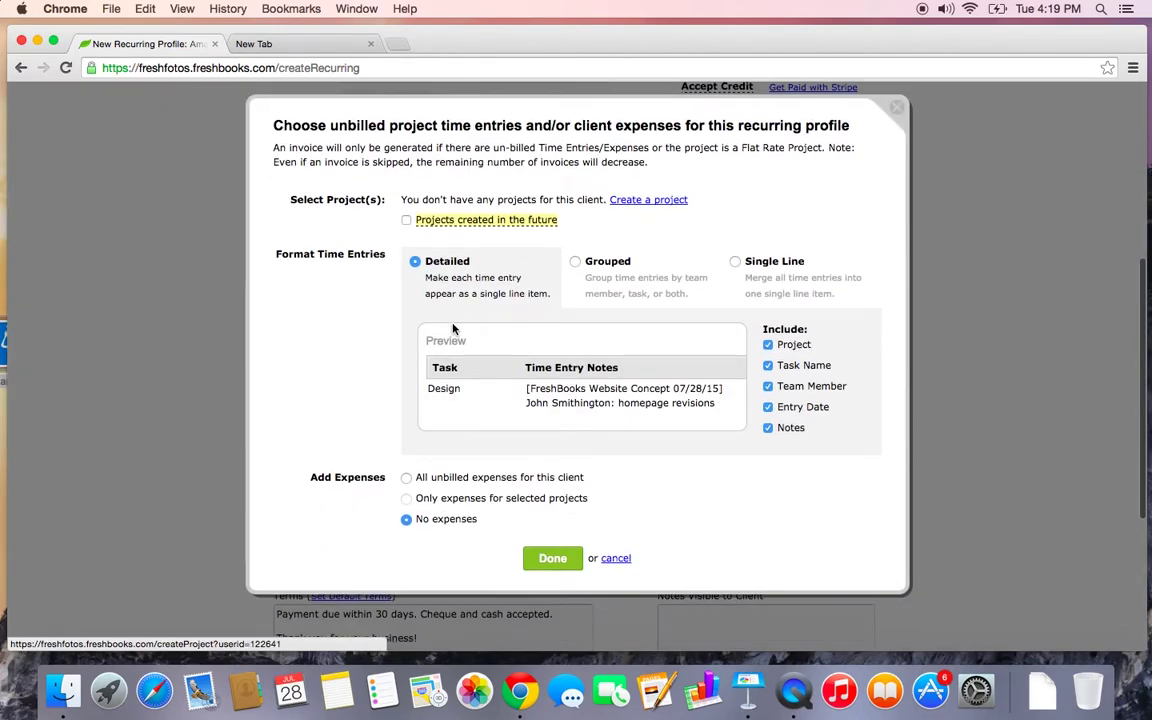
click(407, 214)
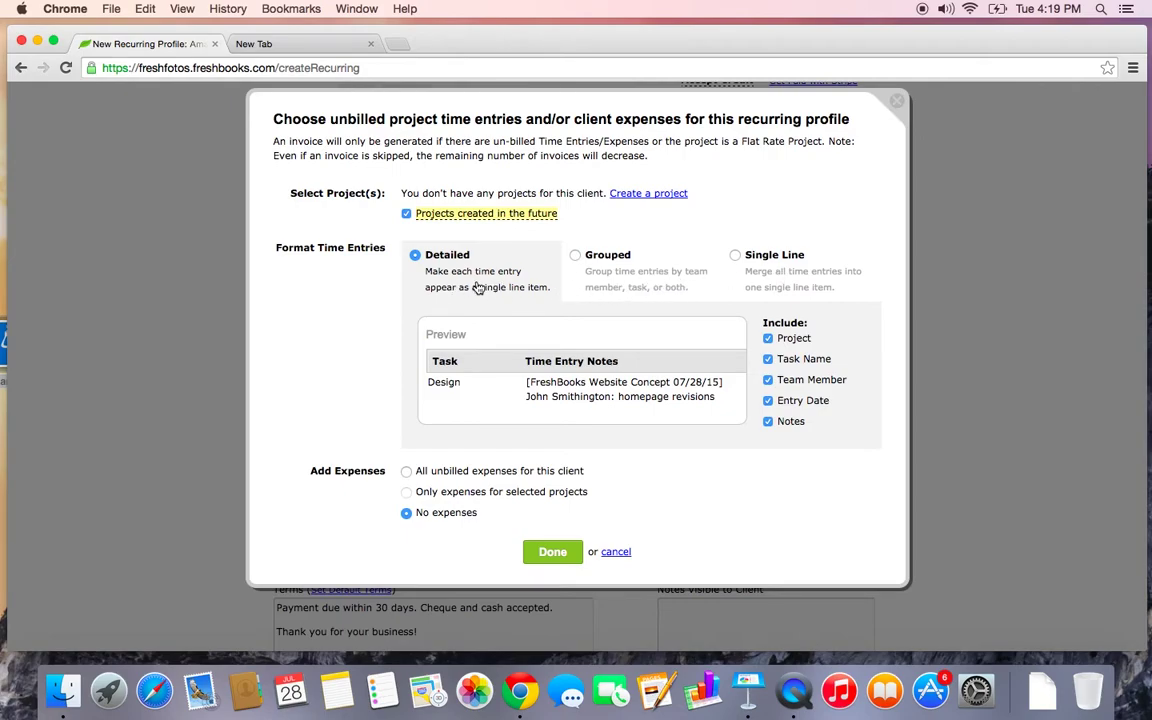
scroll(477, 288, down, 2)
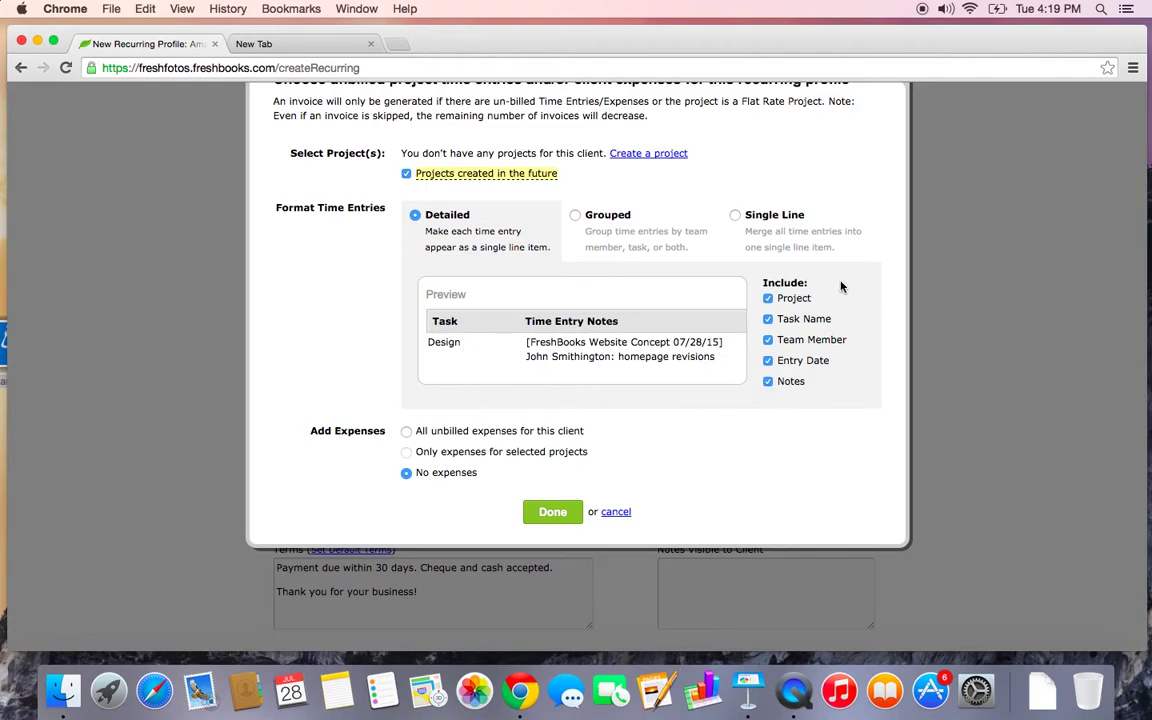
click(768, 300)
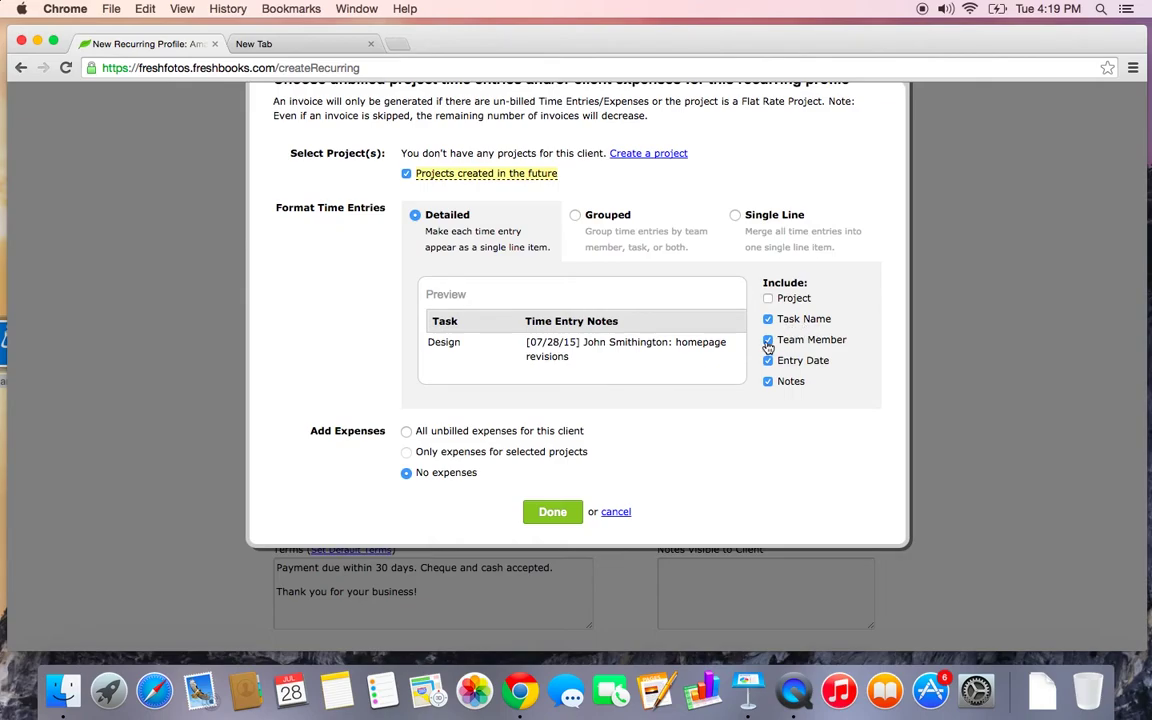
click(768, 341)
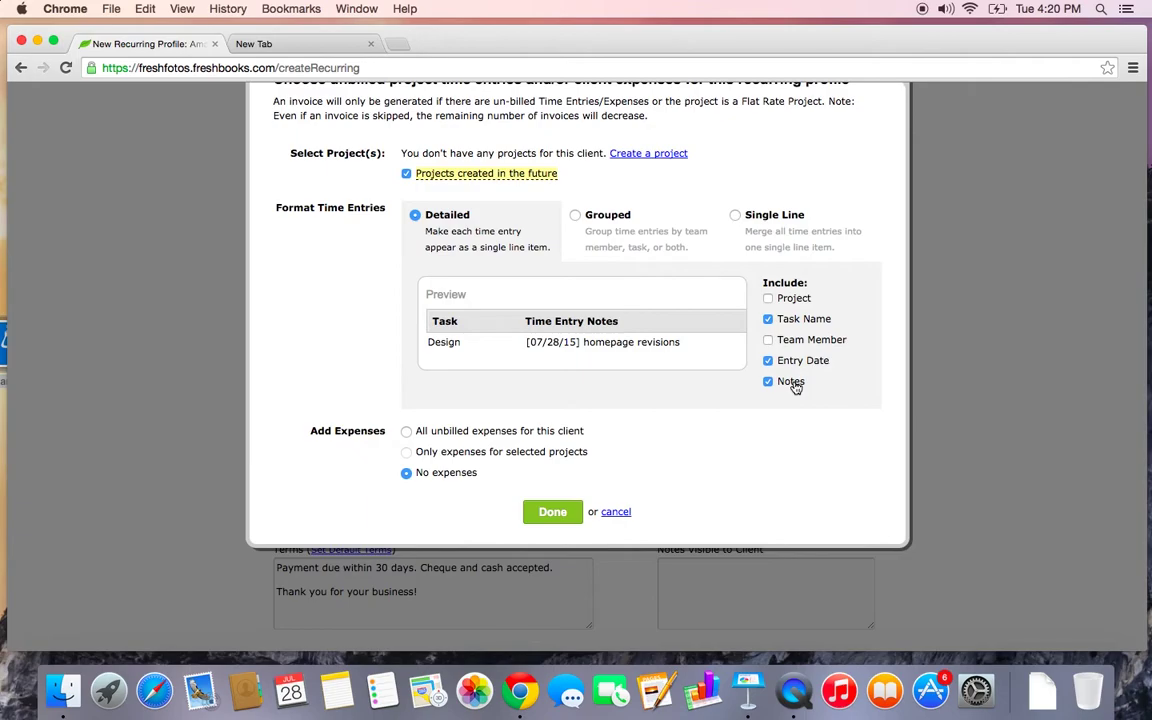
Keep time entries detailed, add all unbilled expenses, and apply the settings
click(608, 215)
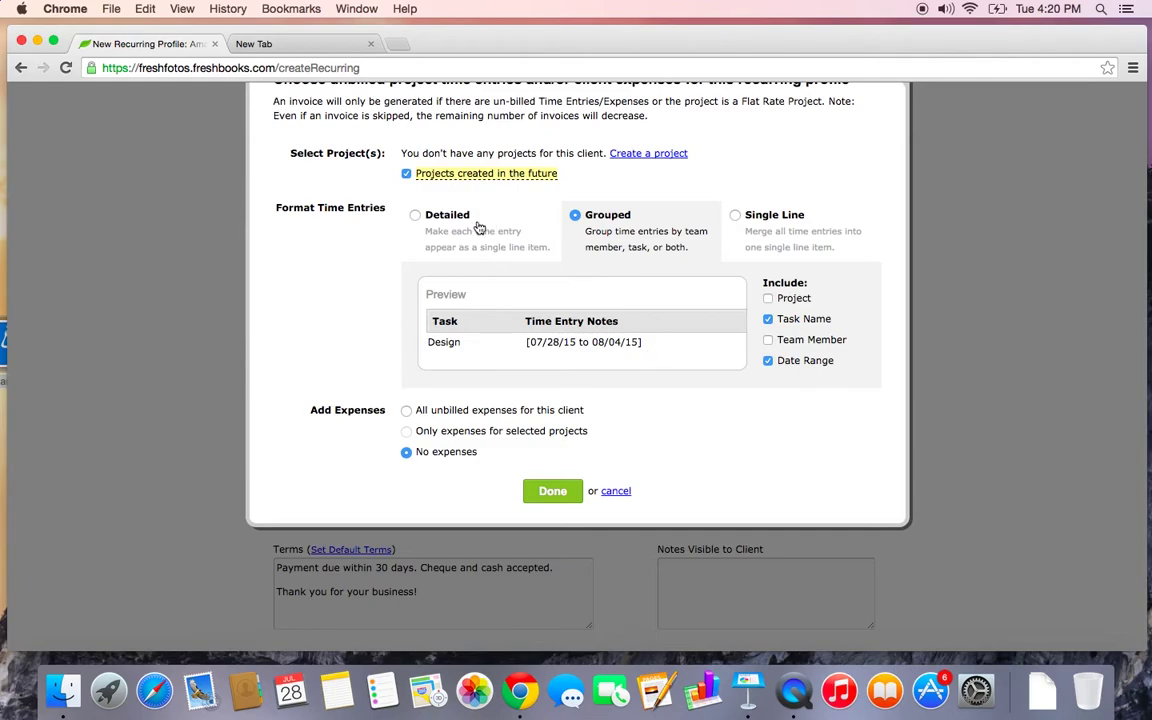
click(414, 213)
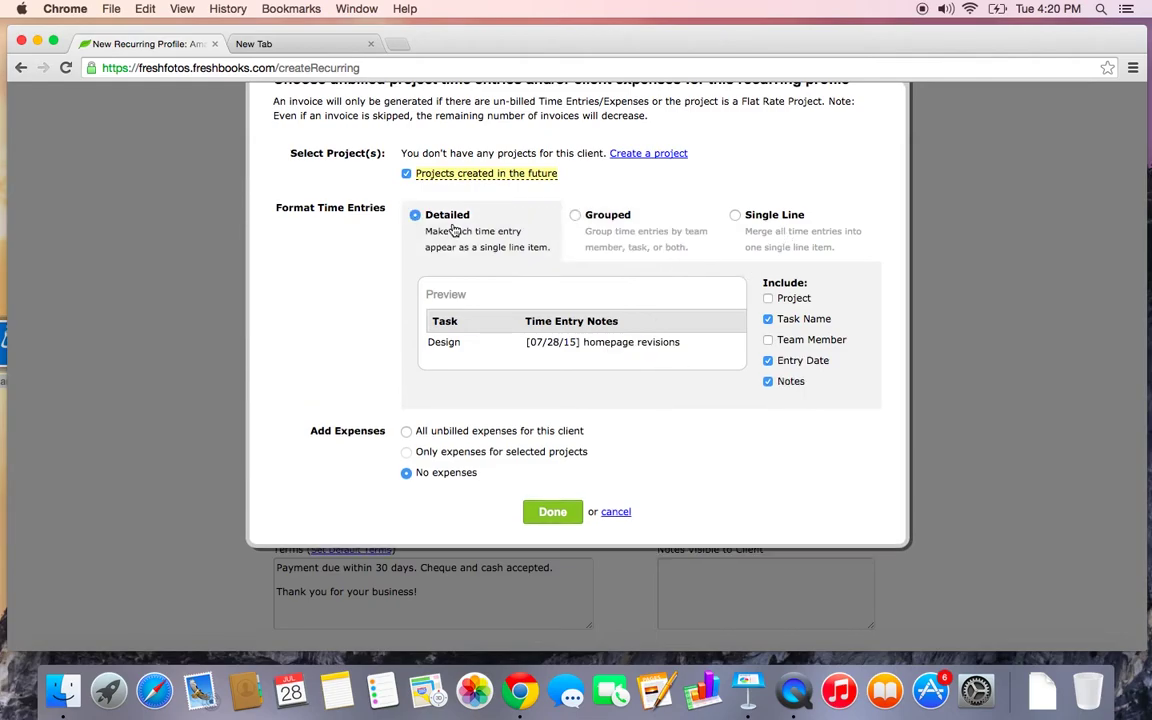
scroll(452, 462, down, 2)
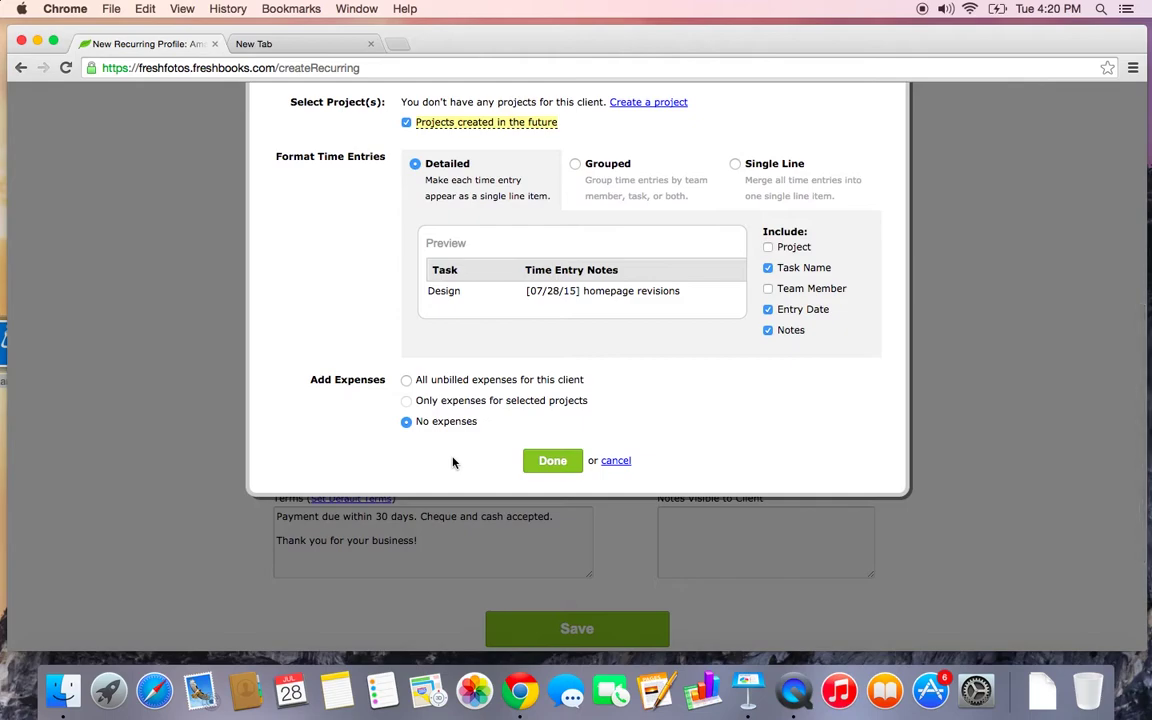
click(407, 381)
click(553, 462)
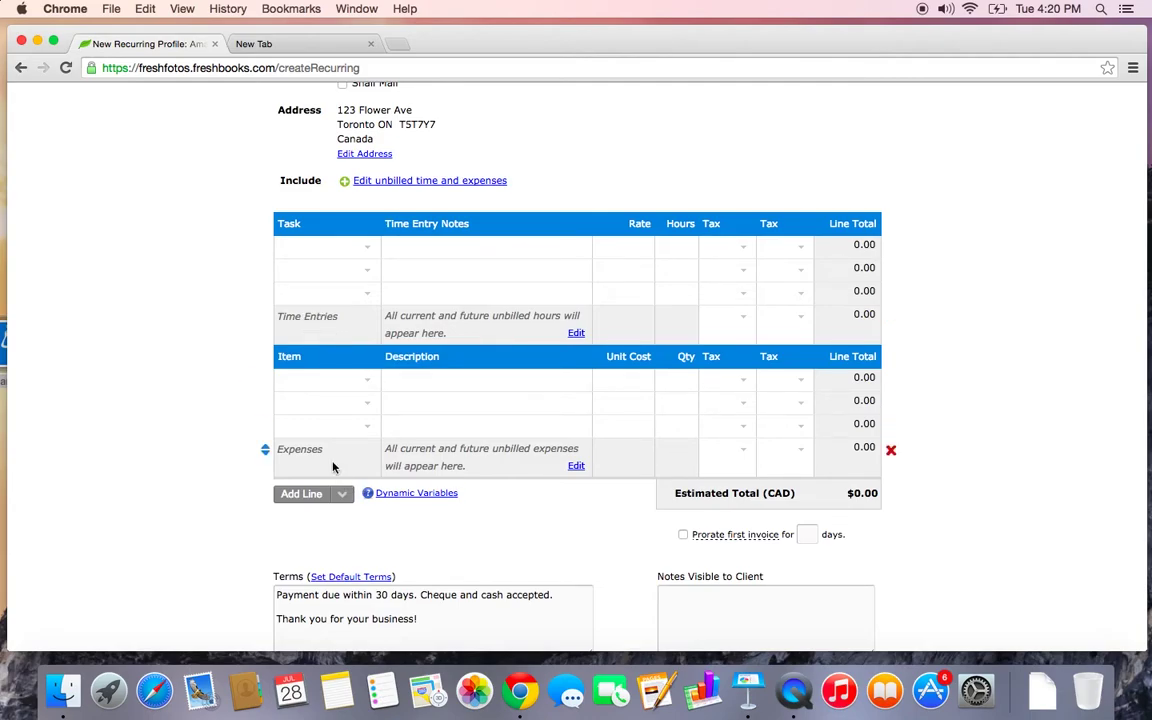
Save the new recurring profile from the bottom of its form
scroll(332, 465, up, 3)
scroll(333, 466, up, 2)
scroll(333, 466, down, 3)
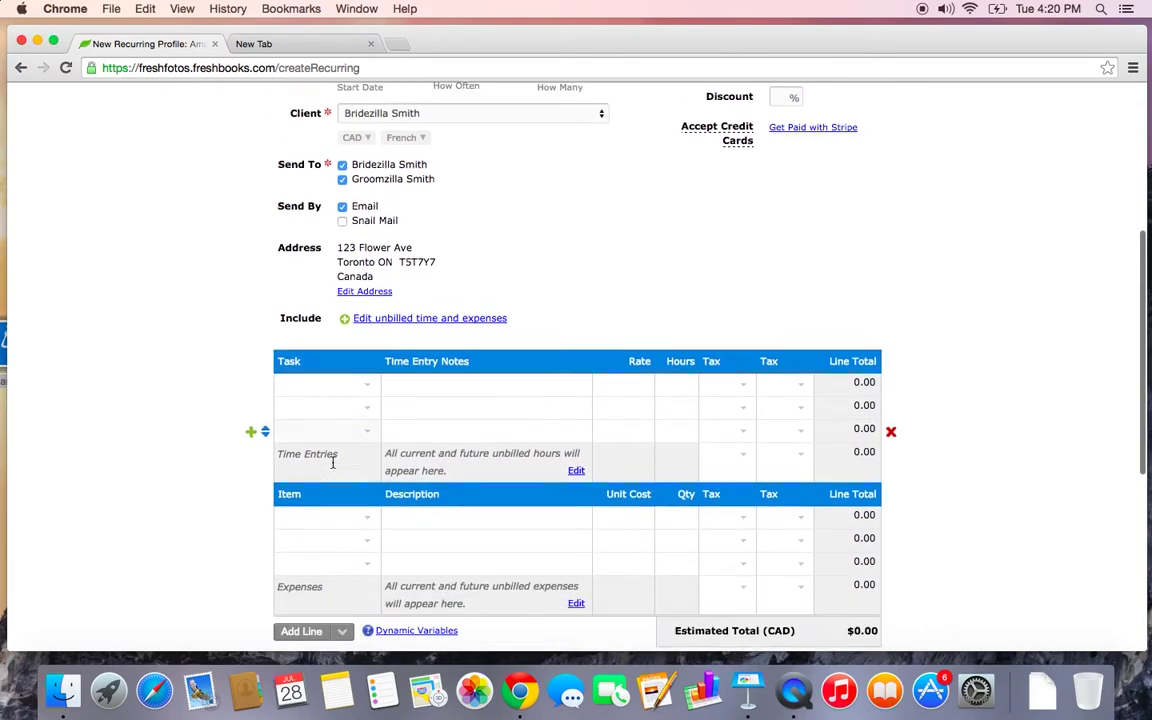
scroll(333, 466, up, 3)
scroll(333, 463, down, 2)
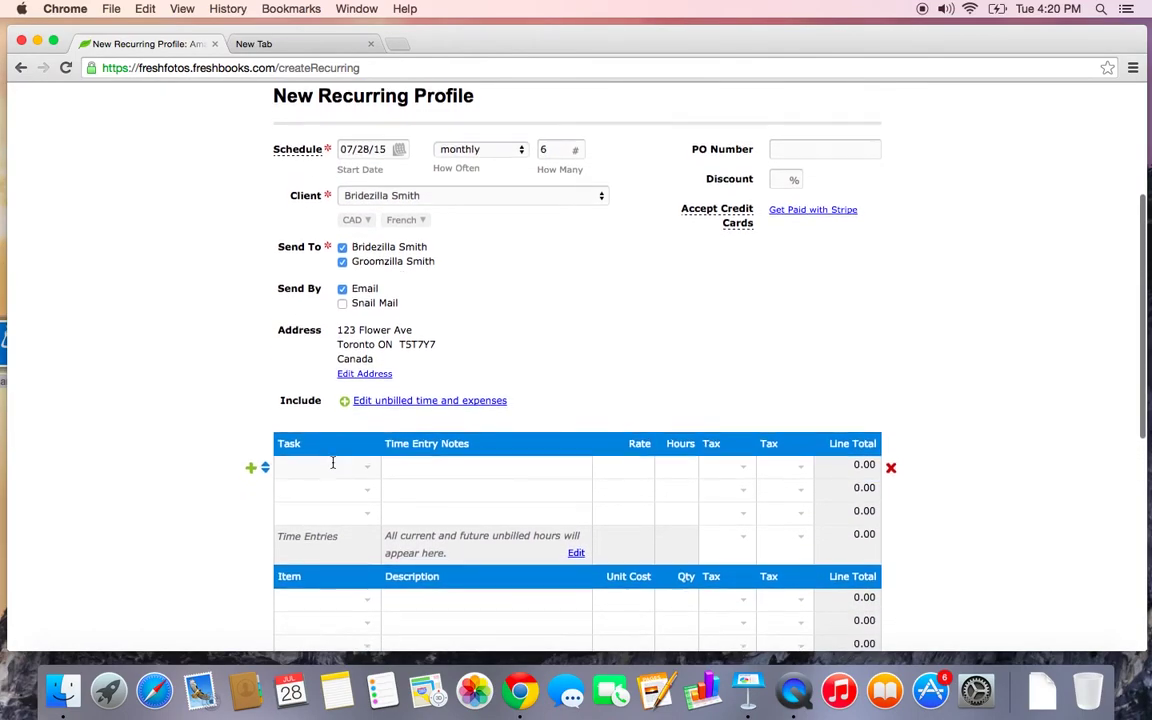
scroll(333, 463, down, 1)
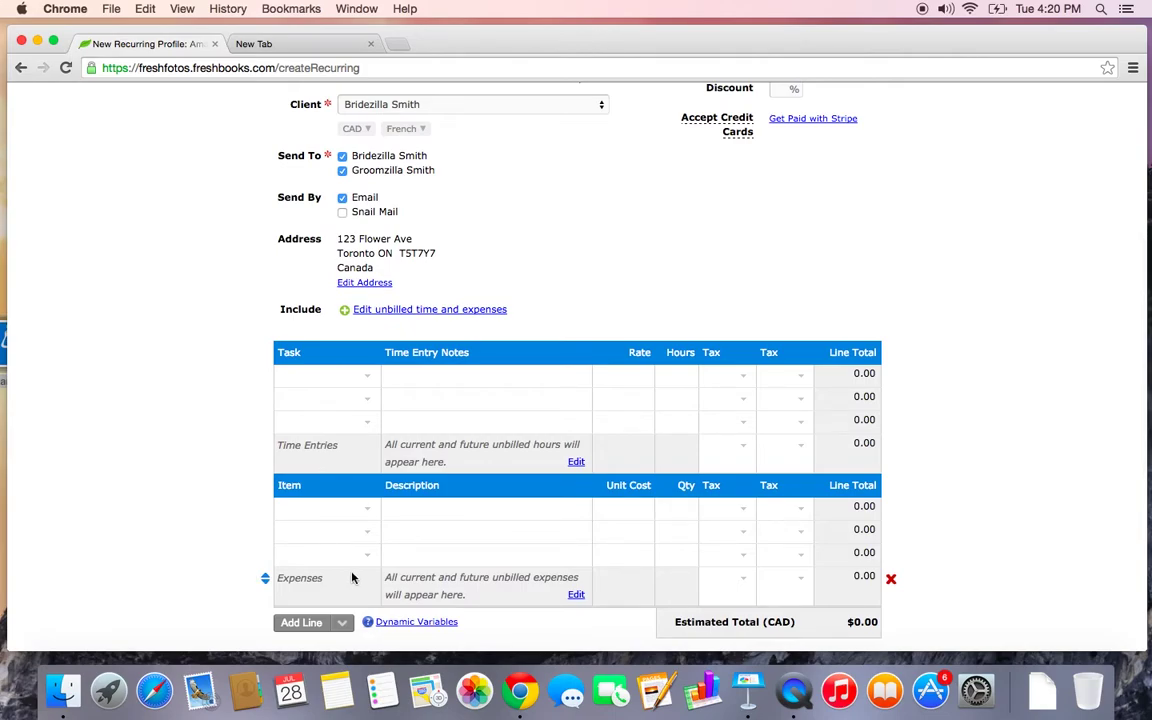
scroll(608, 507, down, 5)
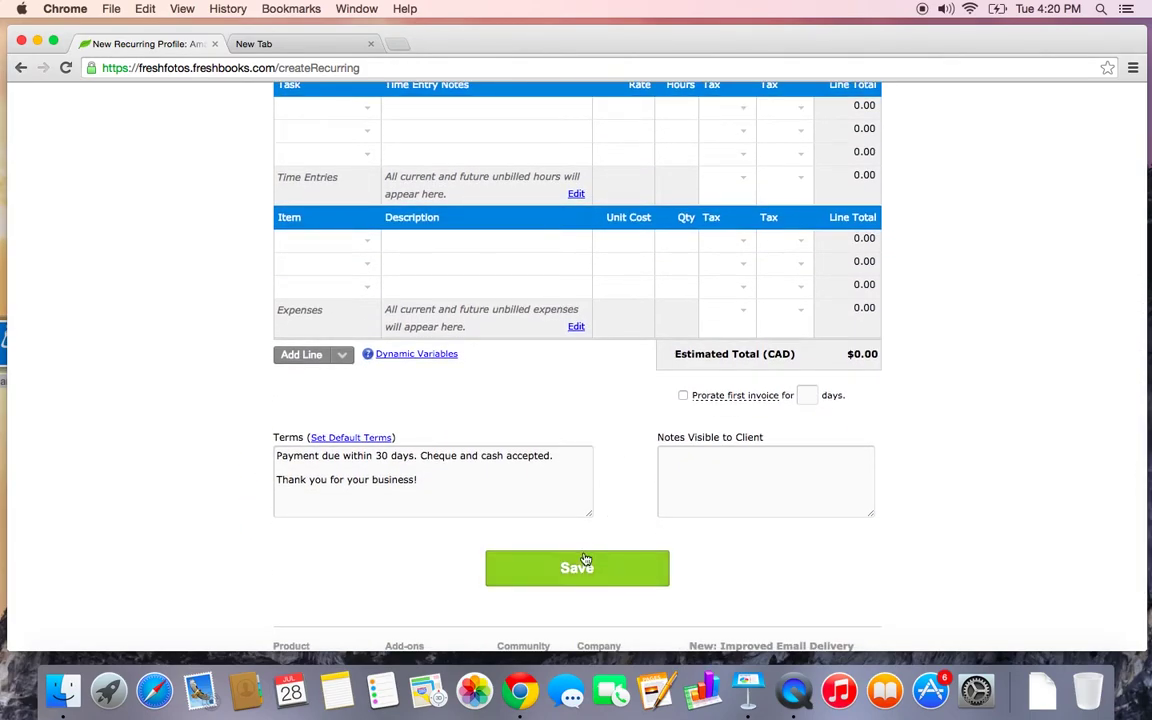
scroll(607, 432, up, 6)
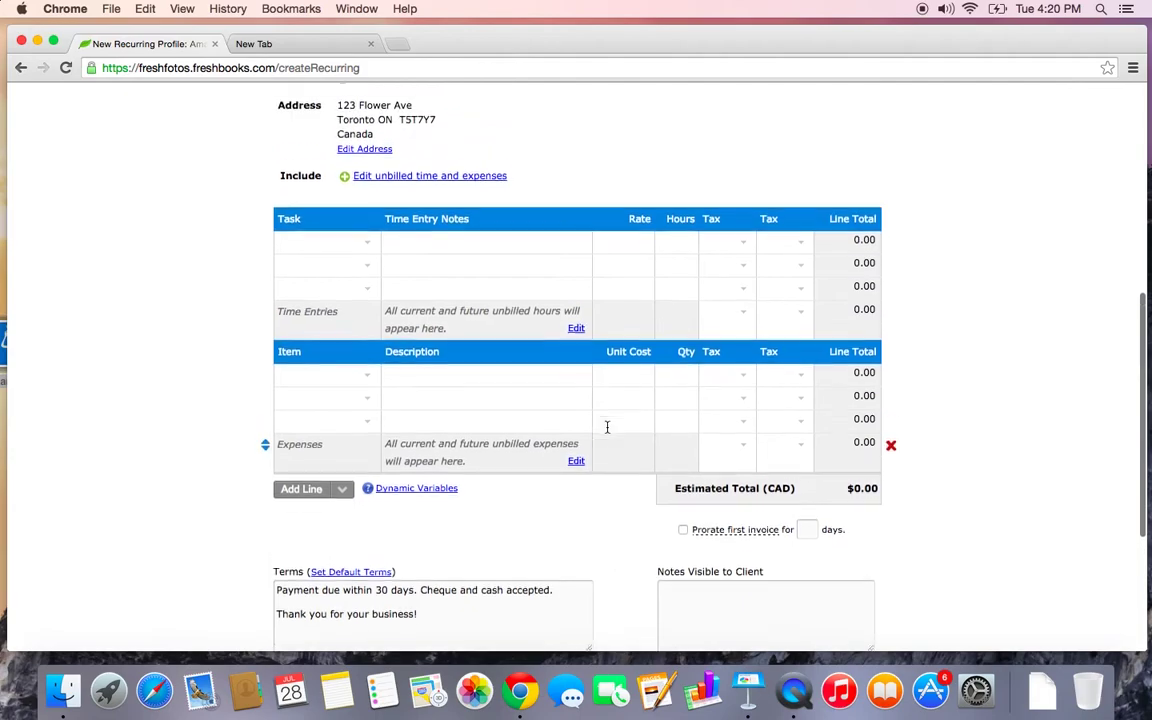
scroll(491, 404, down, 6)
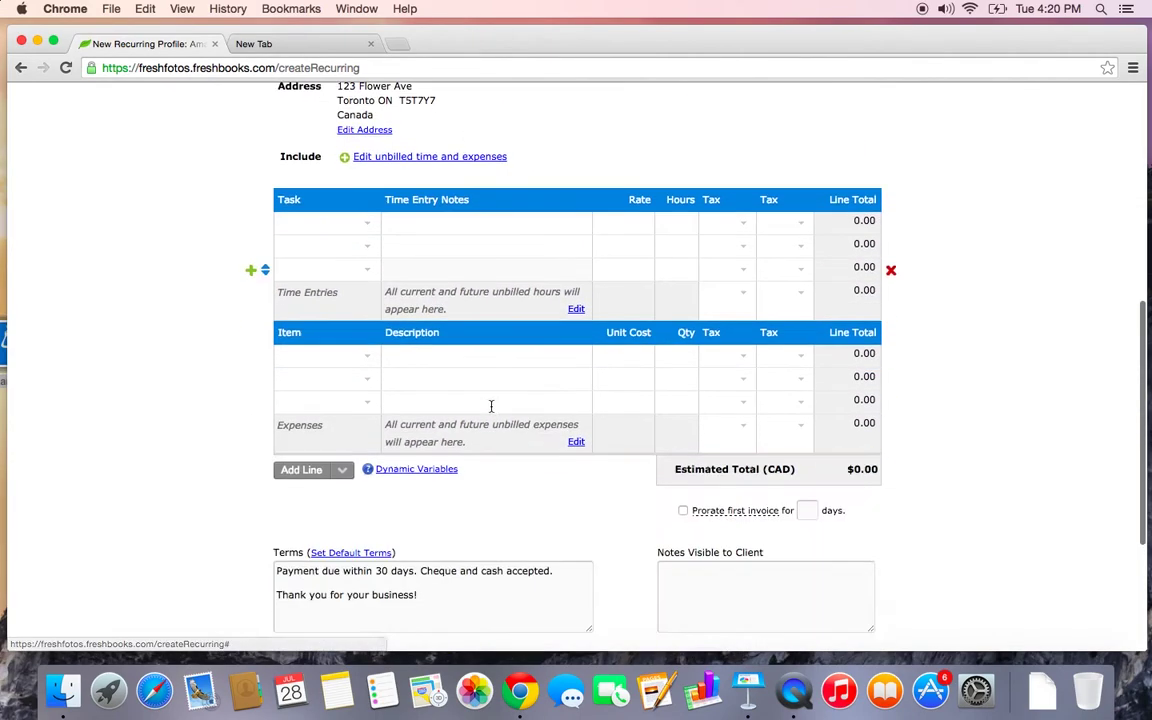
click(557, 587)
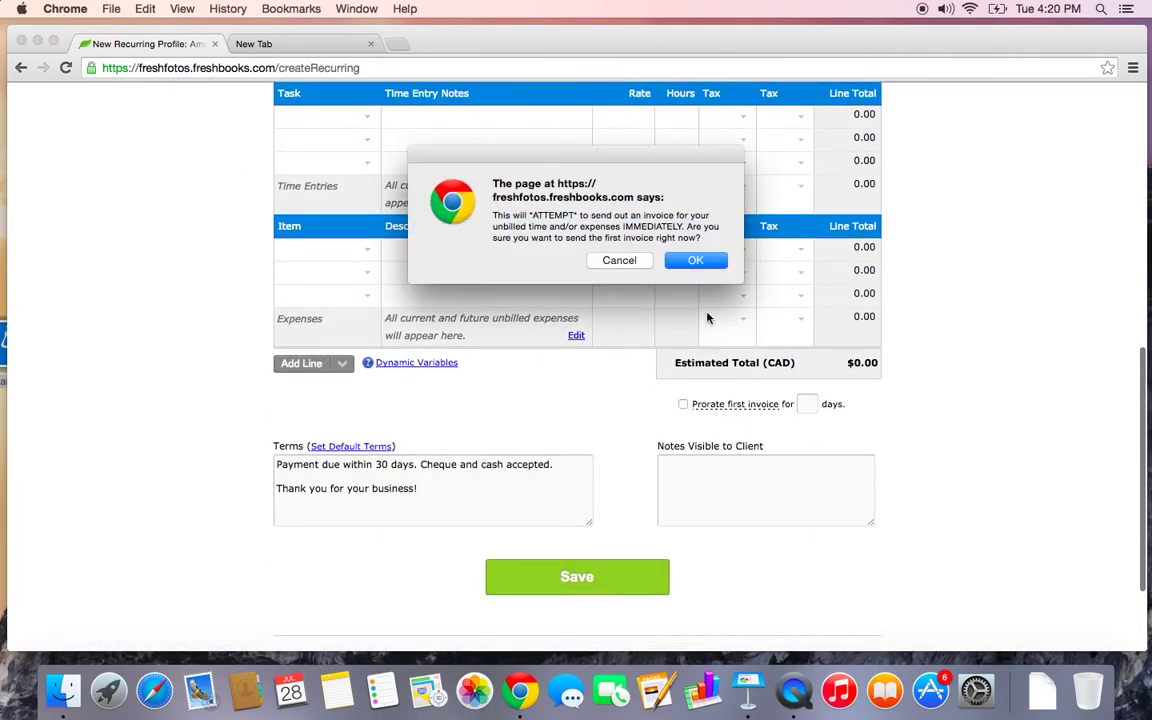
Confirm the browser prompt so recurring profile 0004028 is saved, first invoice due 08/28/15
click(697, 262)
click(695, 261)
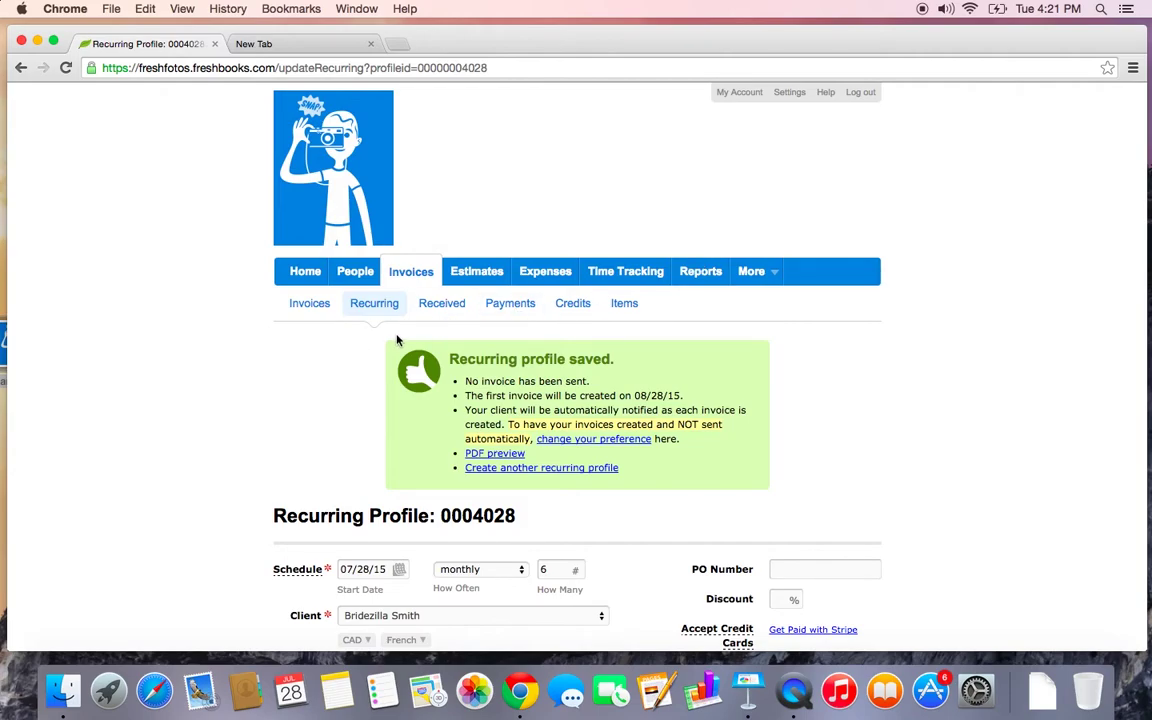
Start a new payment for the Initial Consult invoice 890465 of 169.50 CAD
click(520, 312)
scroll(522, 313, down, 2)
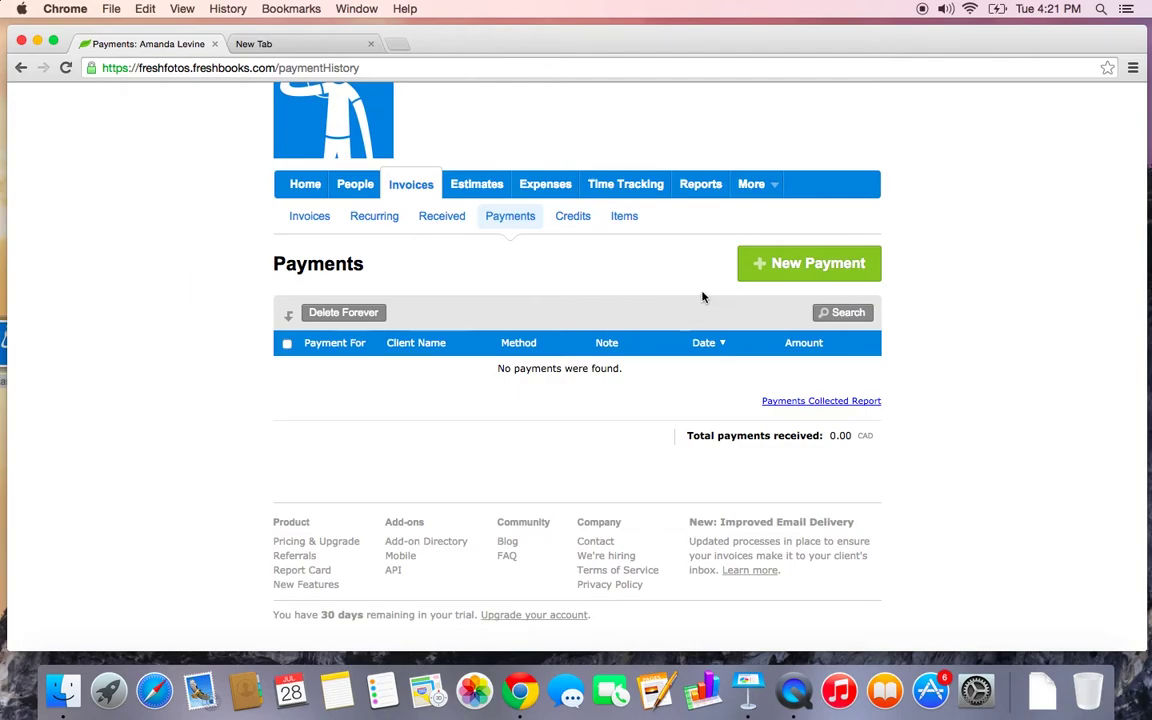
click(789, 273)
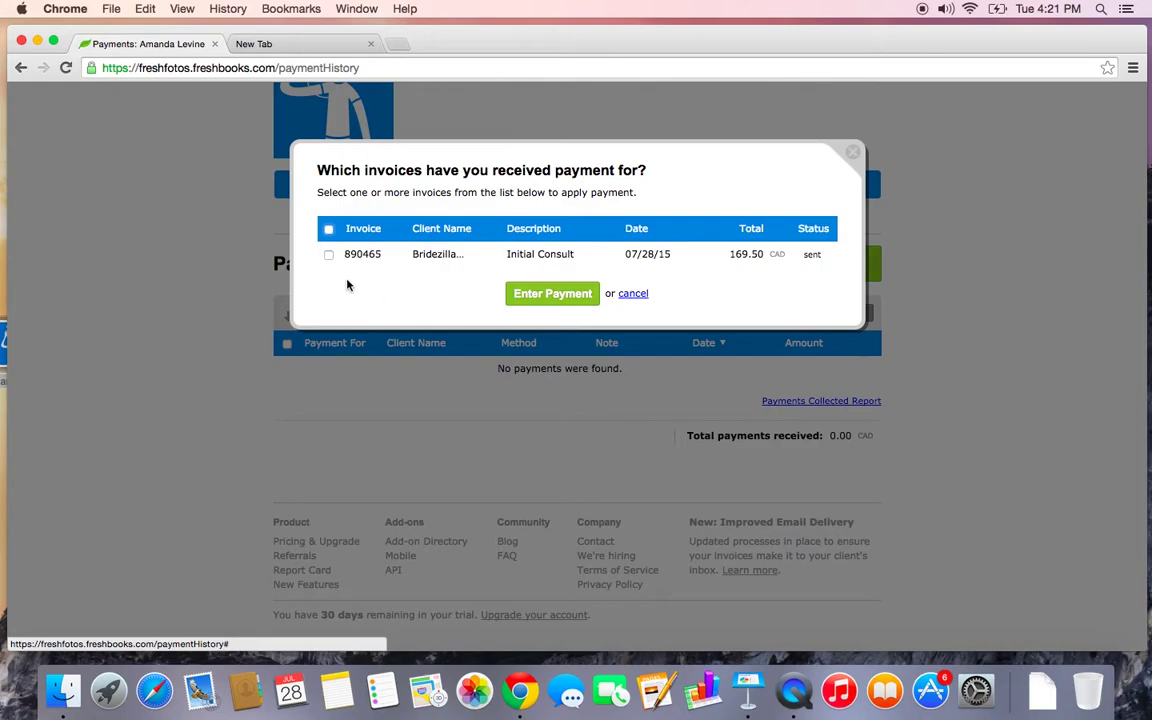
click(328, 256)
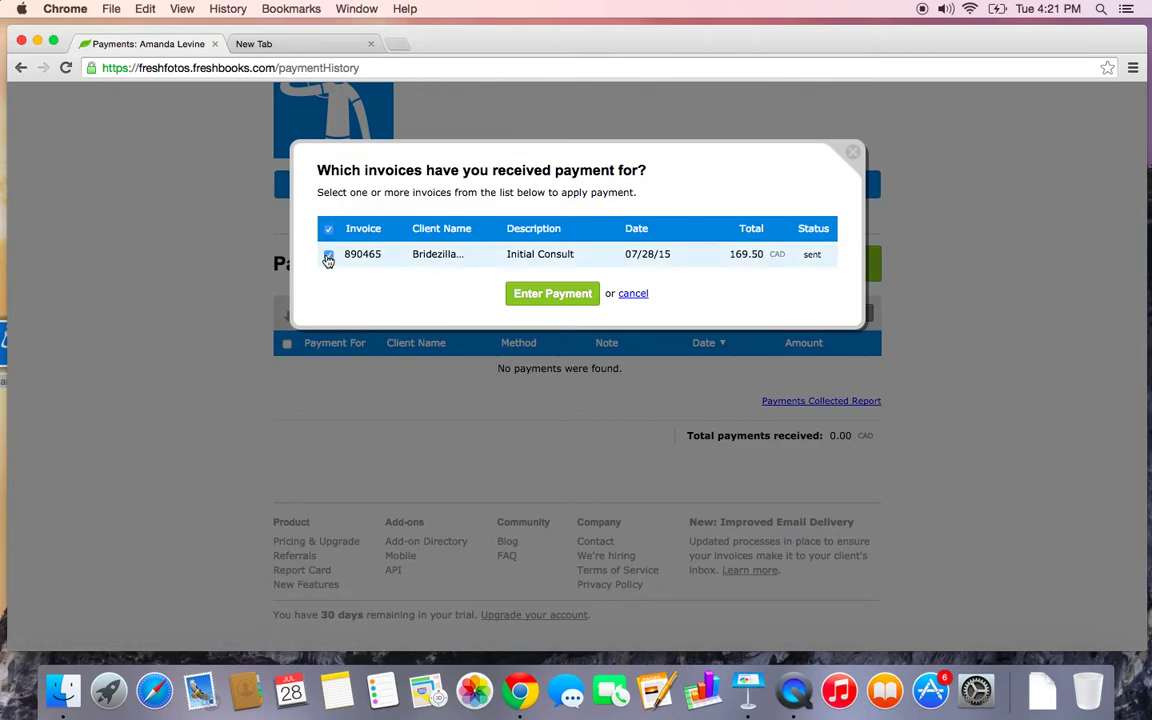
click(548, 301)
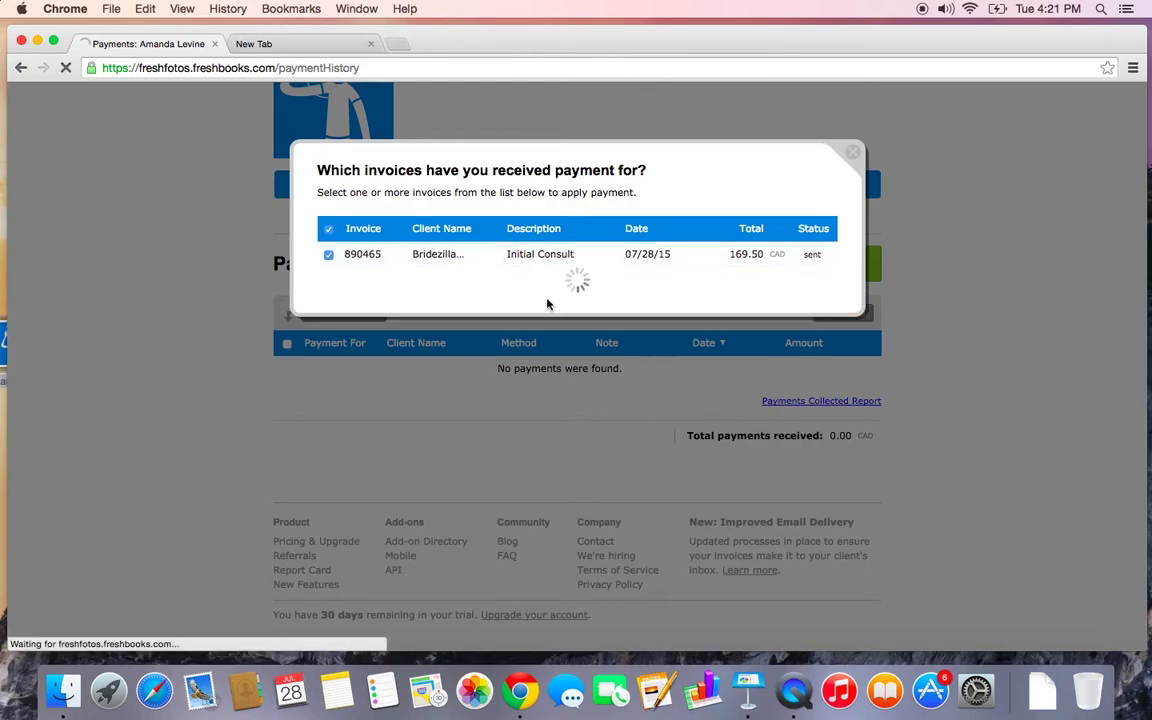
Pay the full 169.50 by Cash, dated 07/21/15
scroll(548, 303, down, 1)
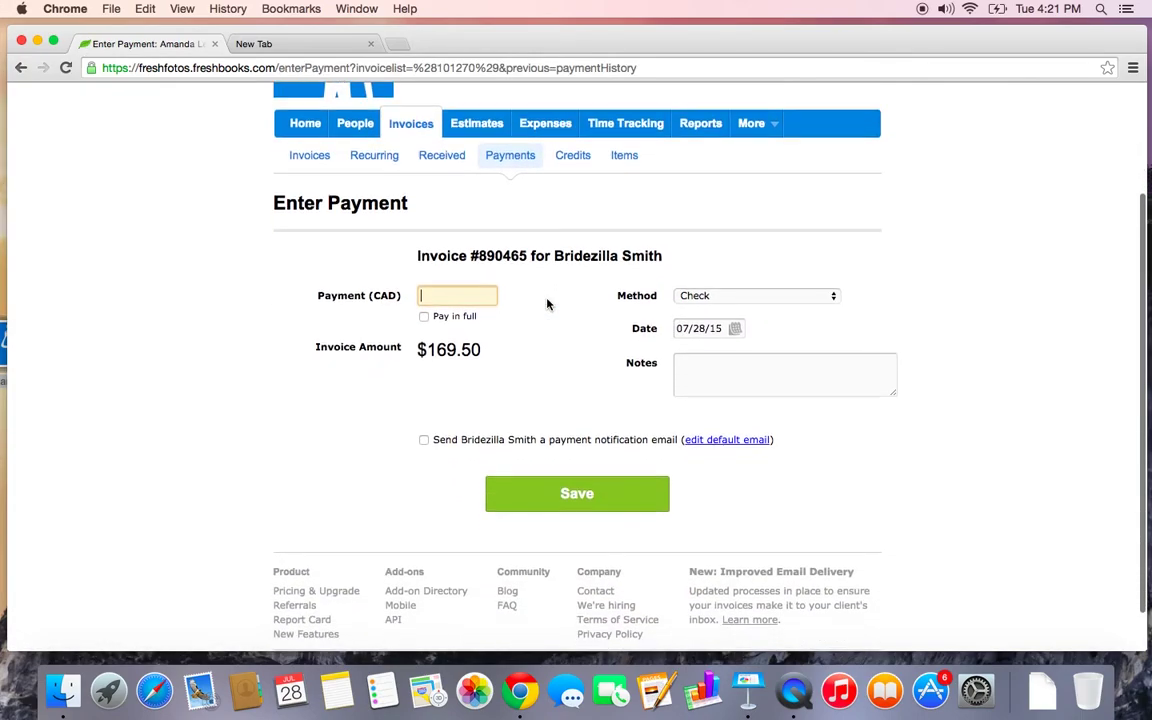
click(425, 318)
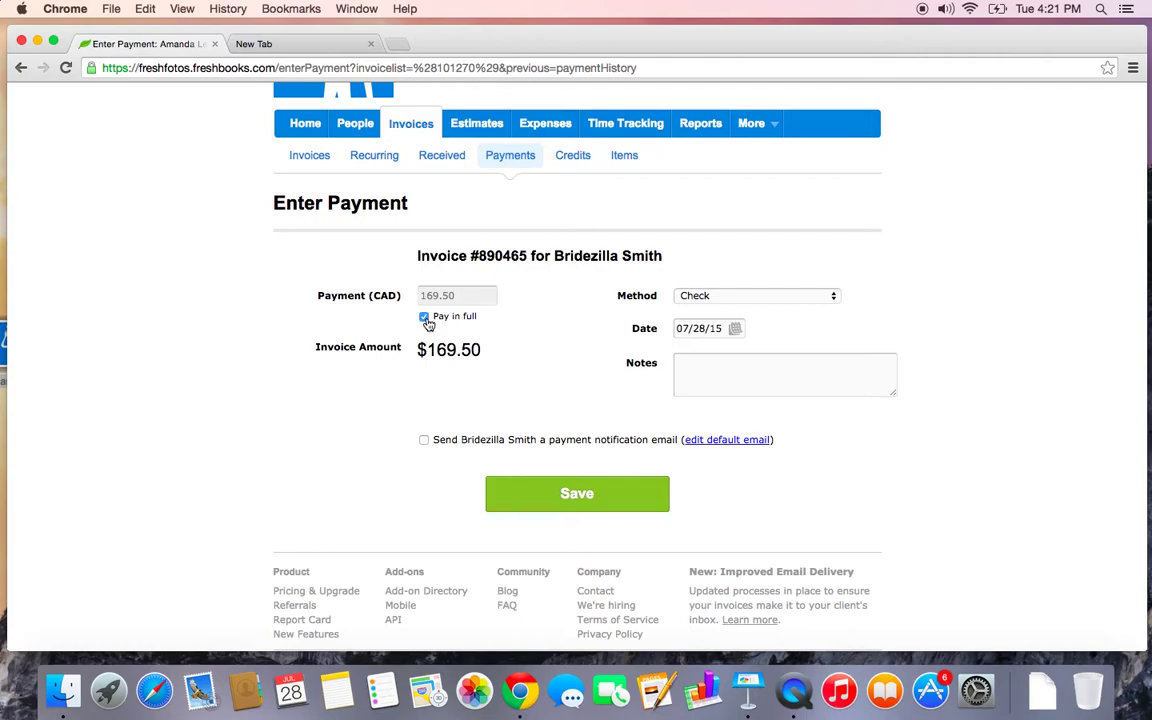
scroll(548, 329, down, 1)
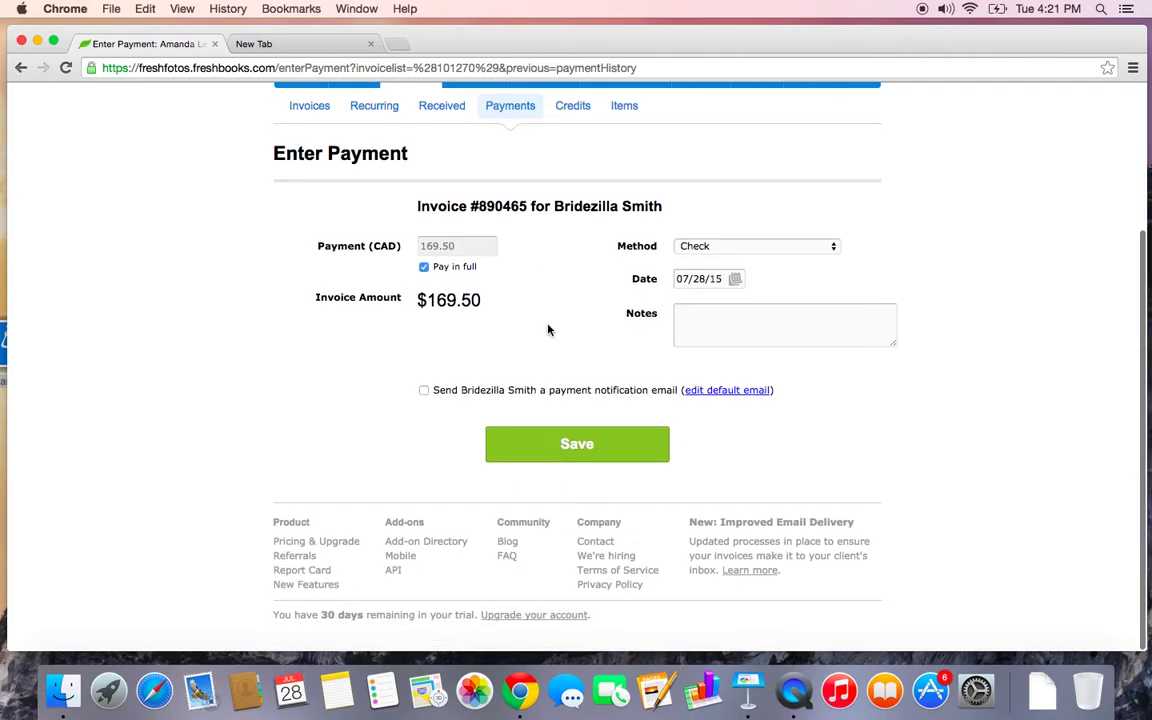
click(712, 247)
click(708, 288)
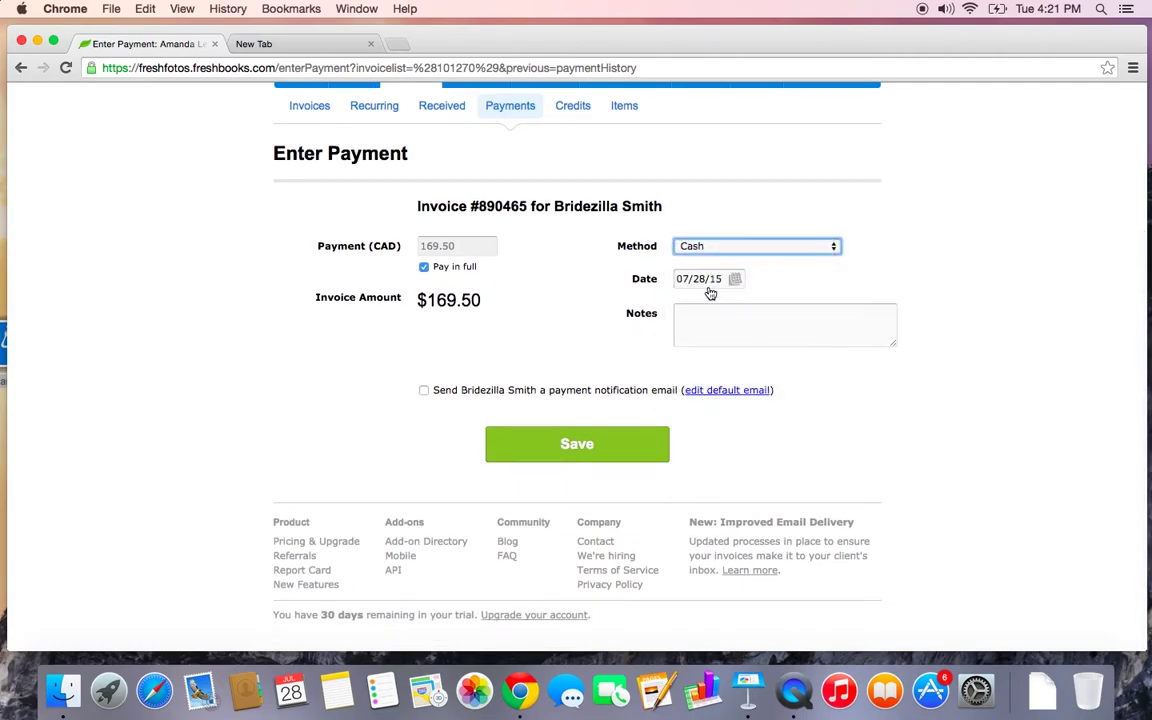
click(732, 279)
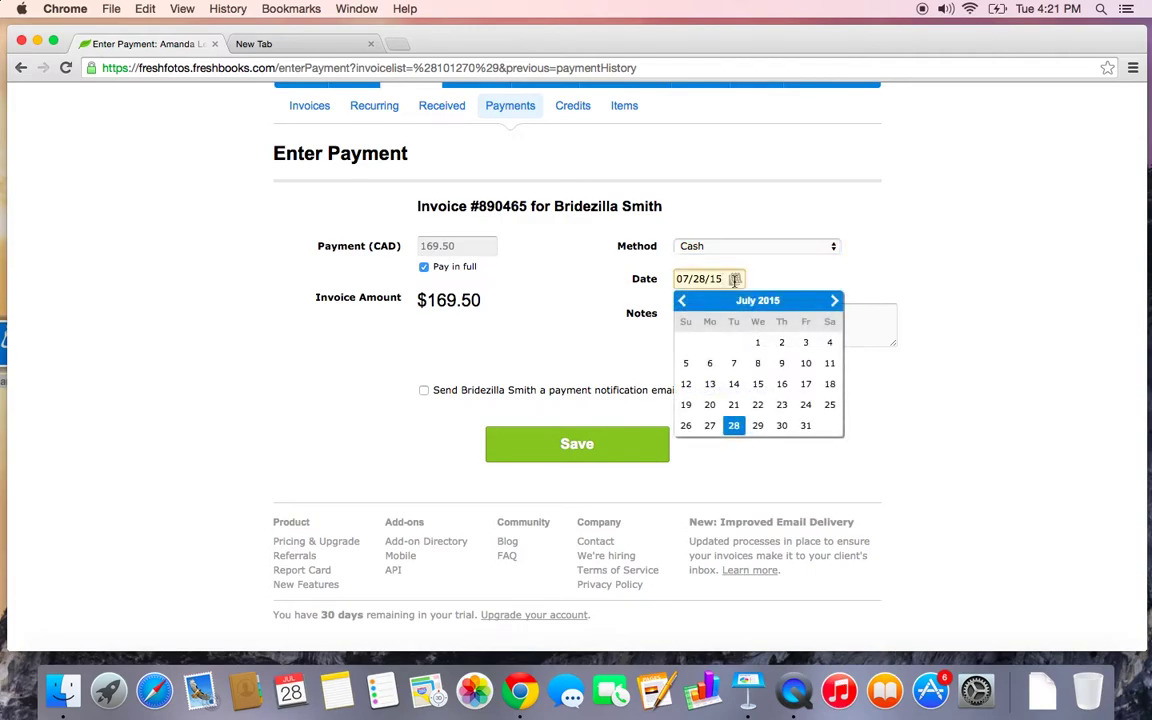
click(733, 404)
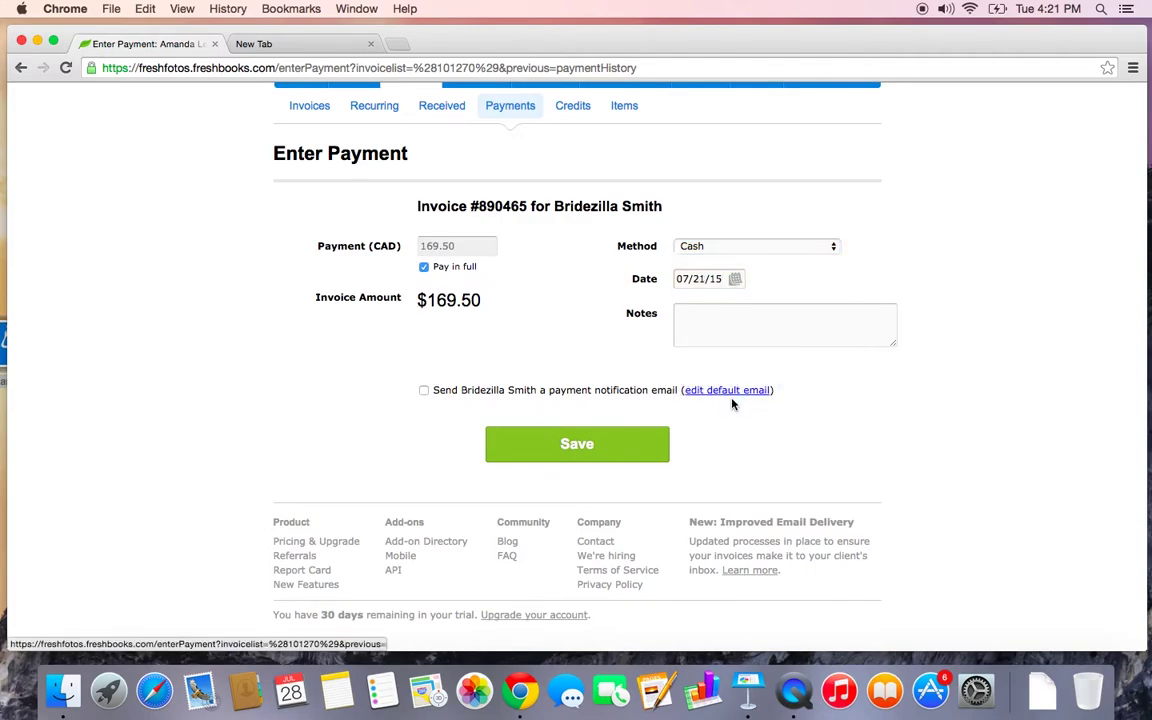
Add the note 'Cash payment' and leave the notification email unchecked
click(707, 326)
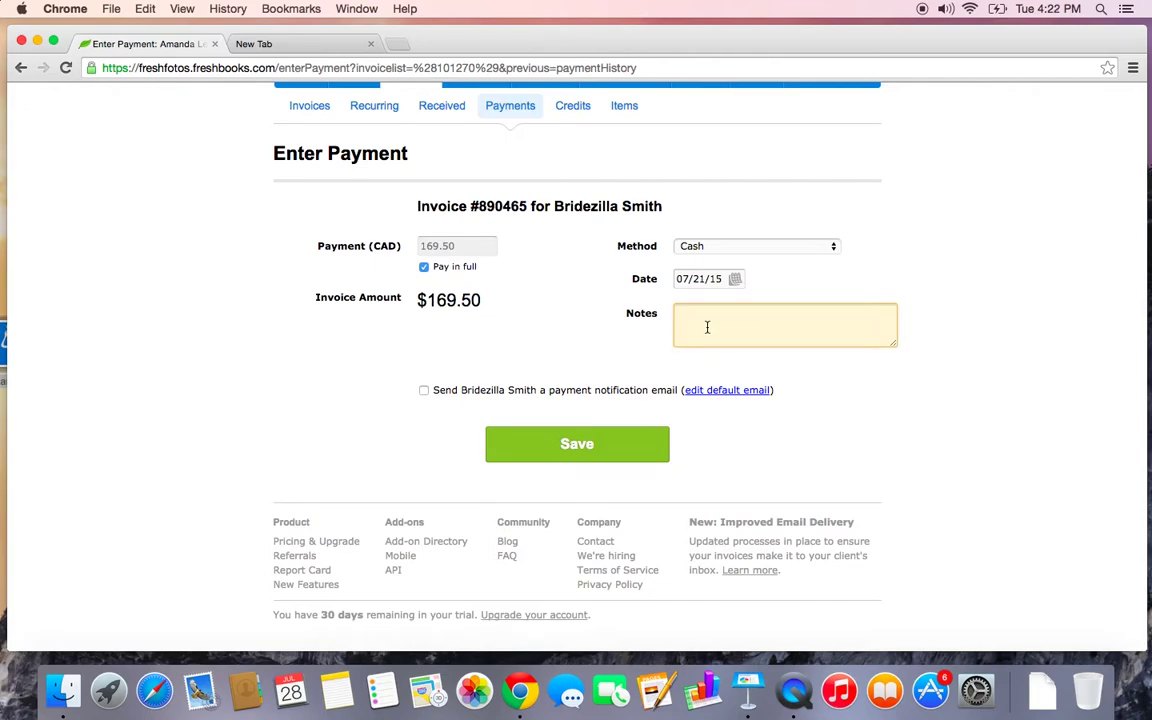
text(Cash payment)
click(424, 392)
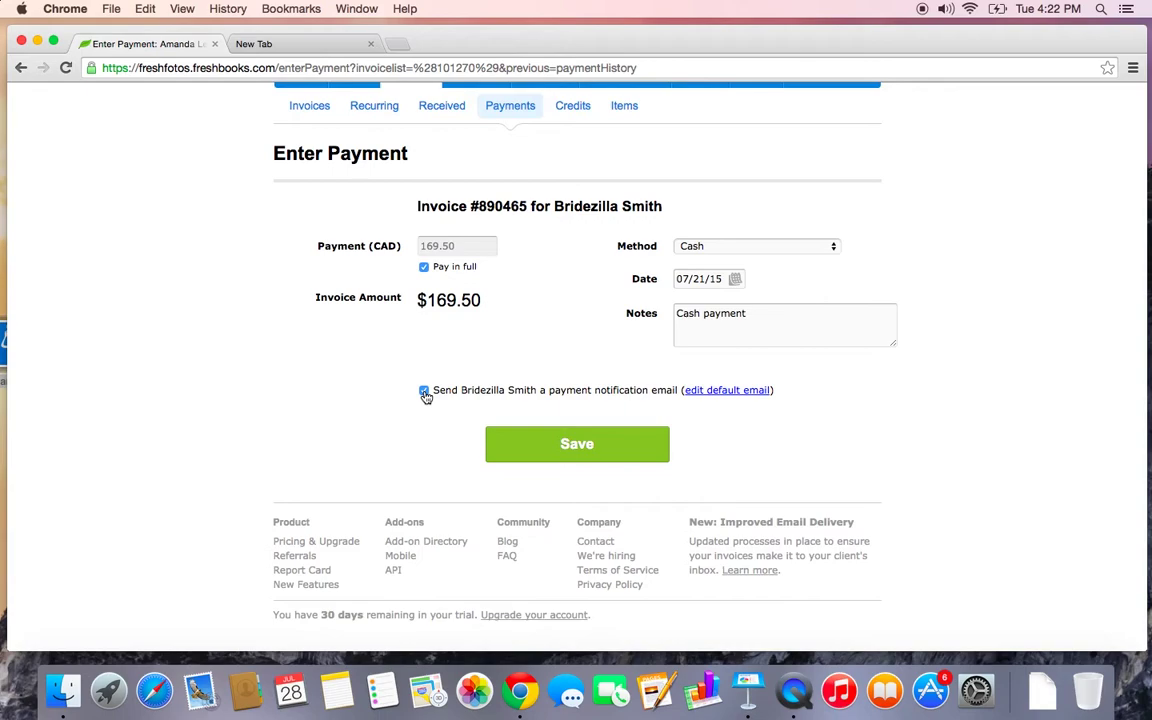
click(424, 391)
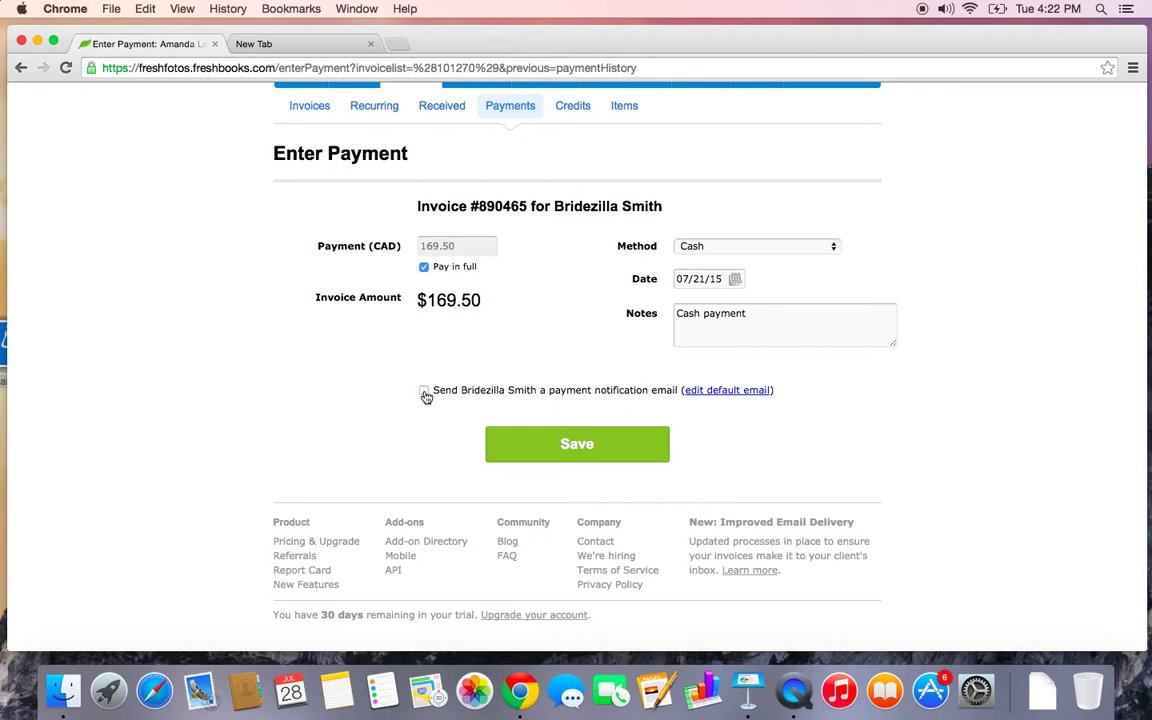
Save and confirm the cash payment, declining the client review request
click(559, 454)
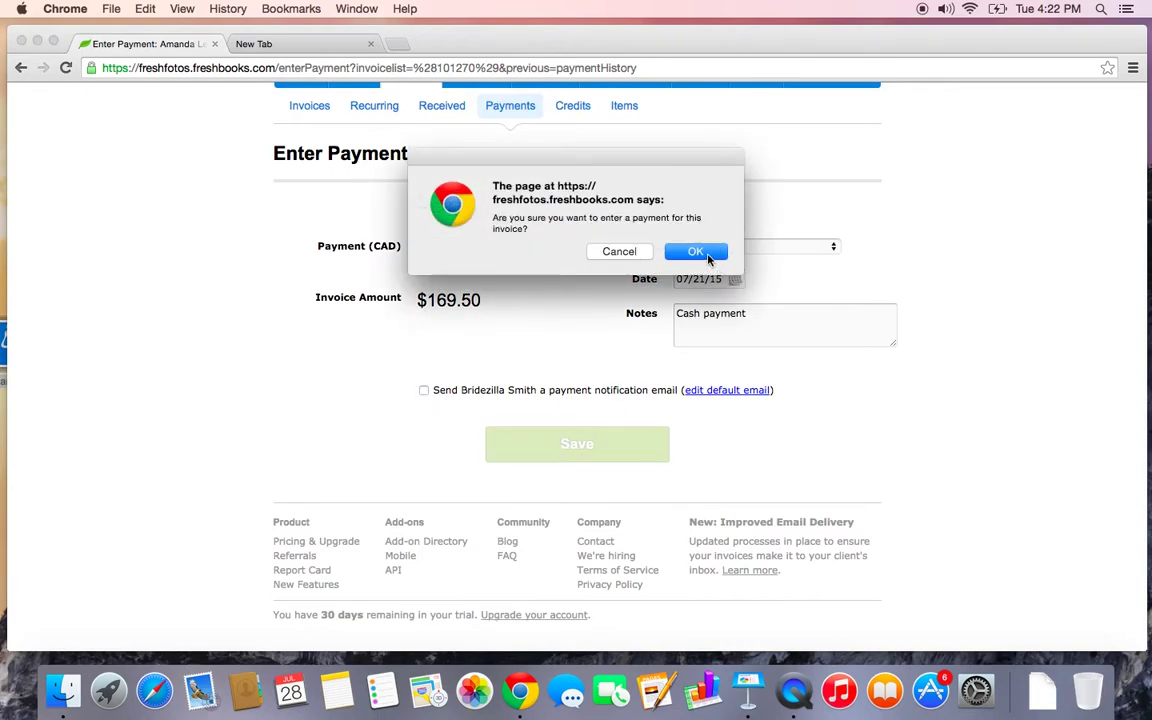
click(696, 252)
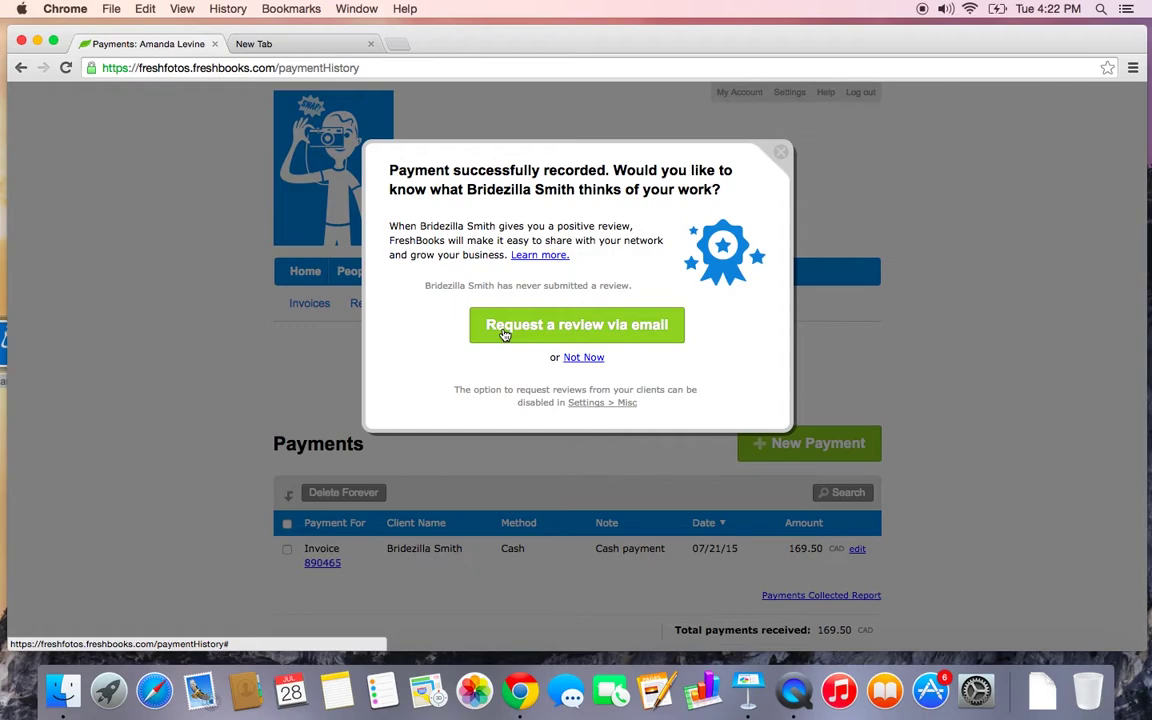
click(584, 358)
Check the invoices list, where invoice 890465 now shows as paid
scroll(587, 360, down, 2)
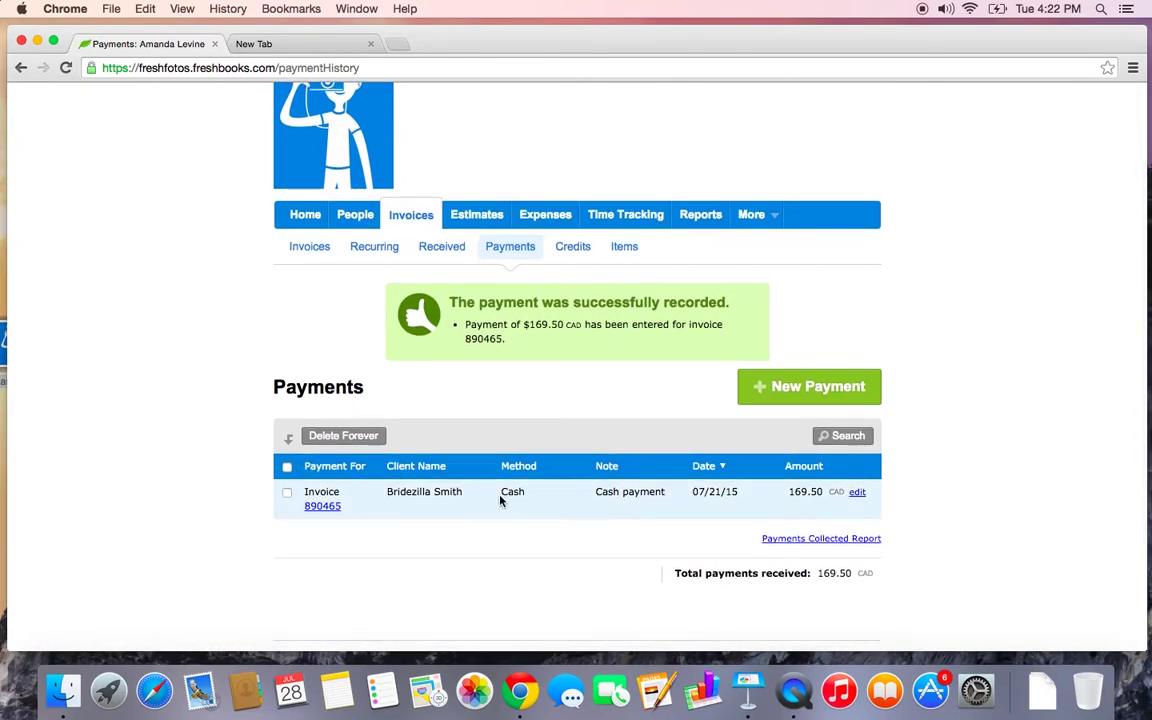
click(303, 248)
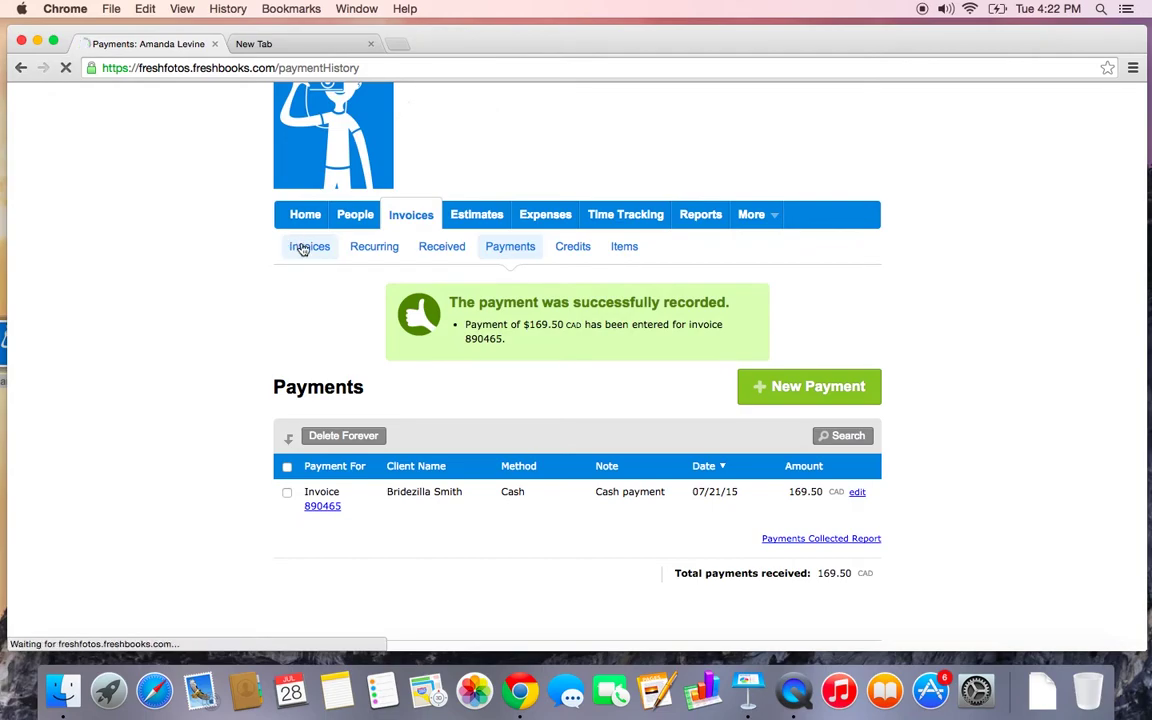
scroll(301, 249, down, 2)
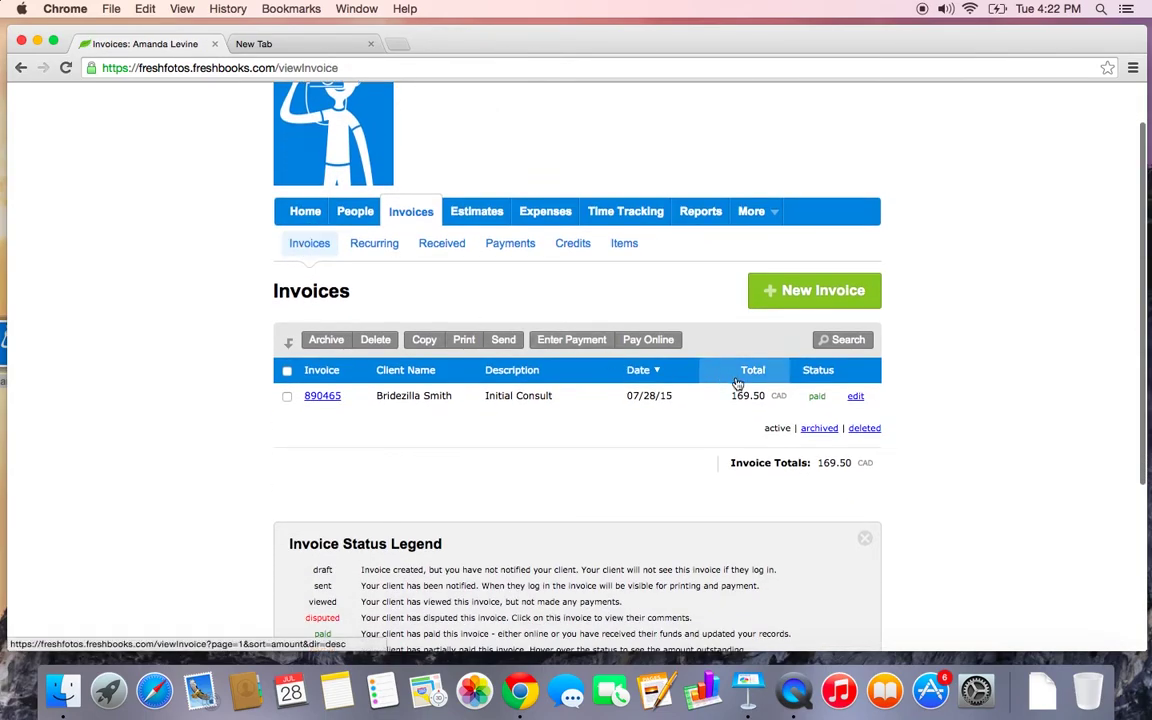
double_click(815, 397)
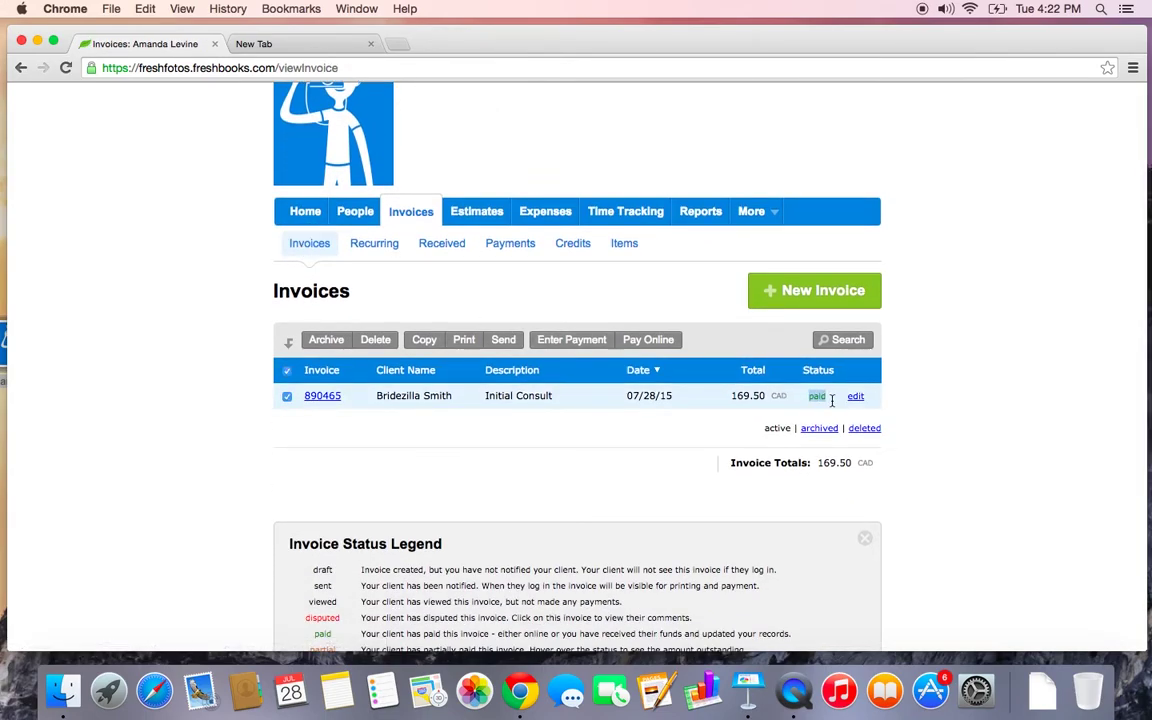
click(622, 456)
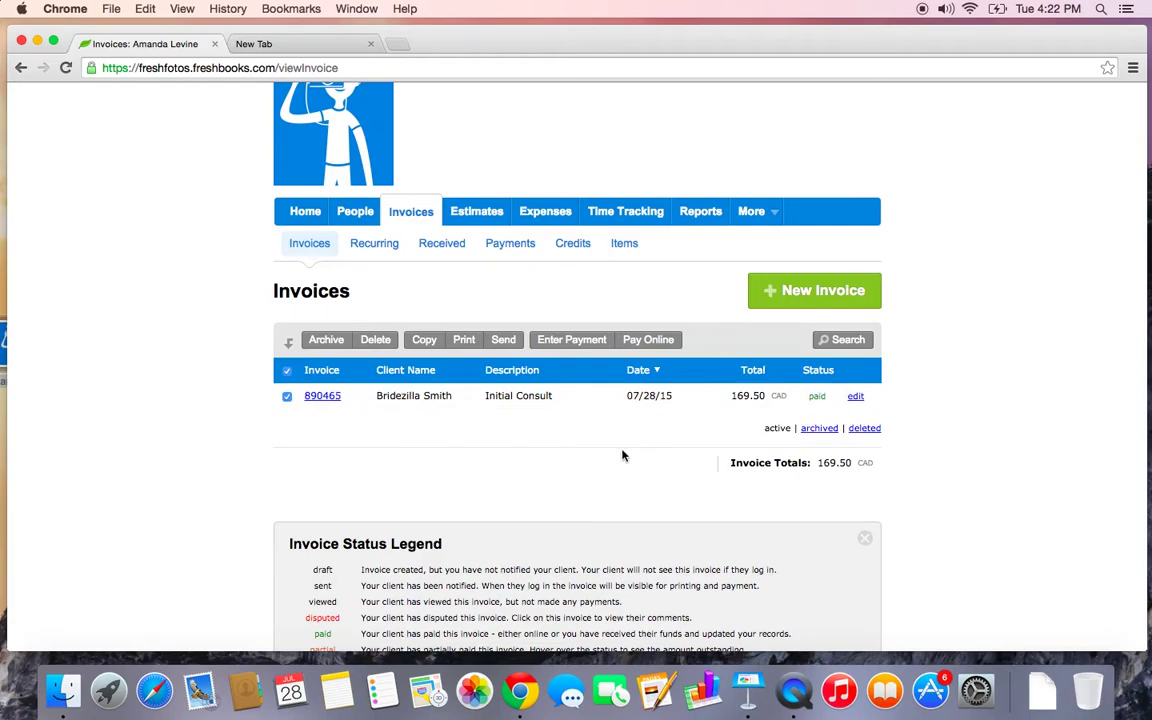
scroll(622, 456, up, 2)
Start a new credit from the Credits list and assign it to the existing client
click(586, 309)
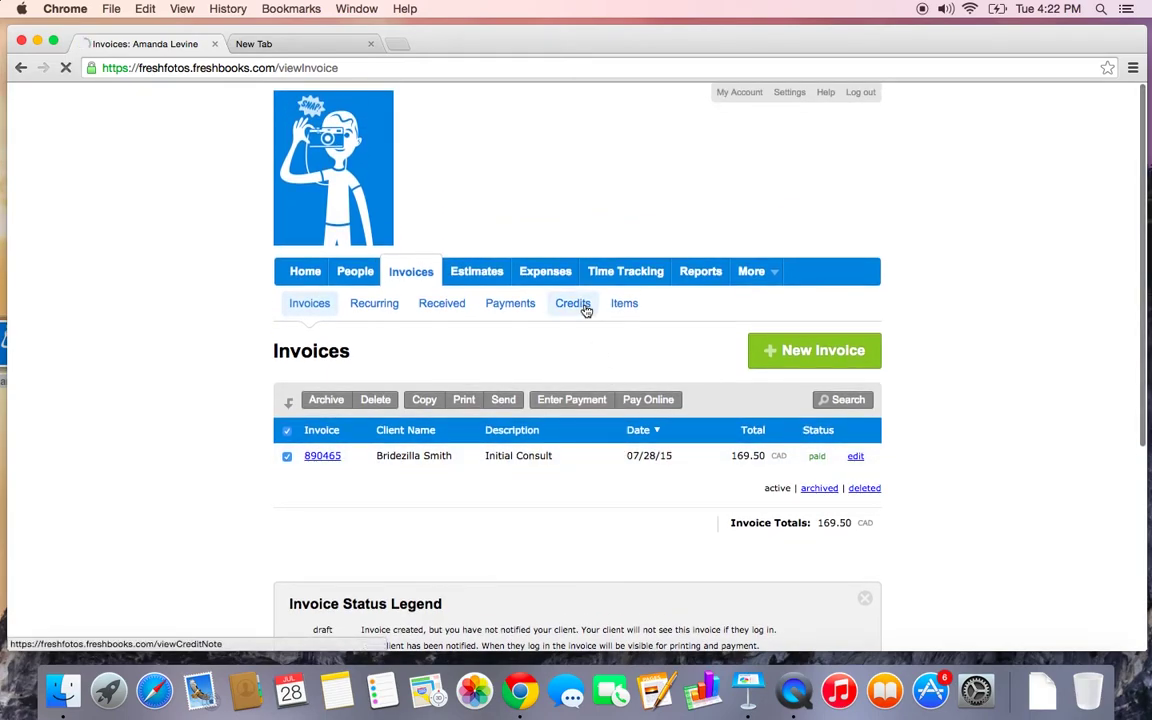
scroll(586, 311, down, 2)
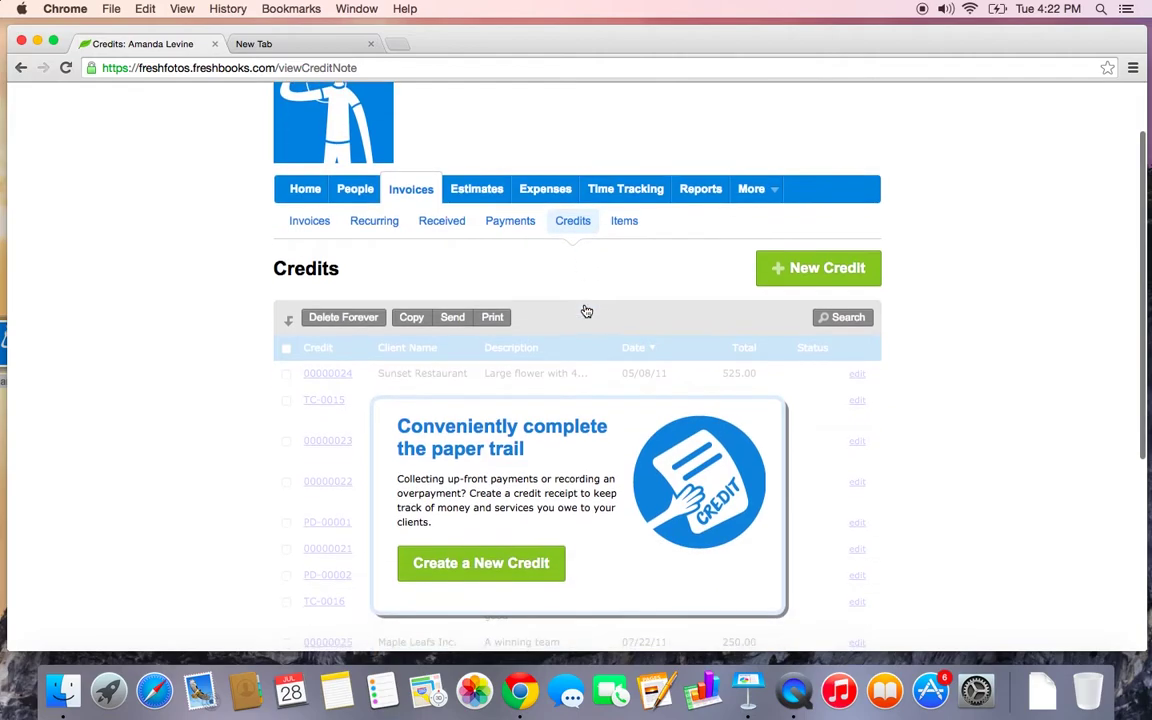
scroll(586, 311, down, 1)
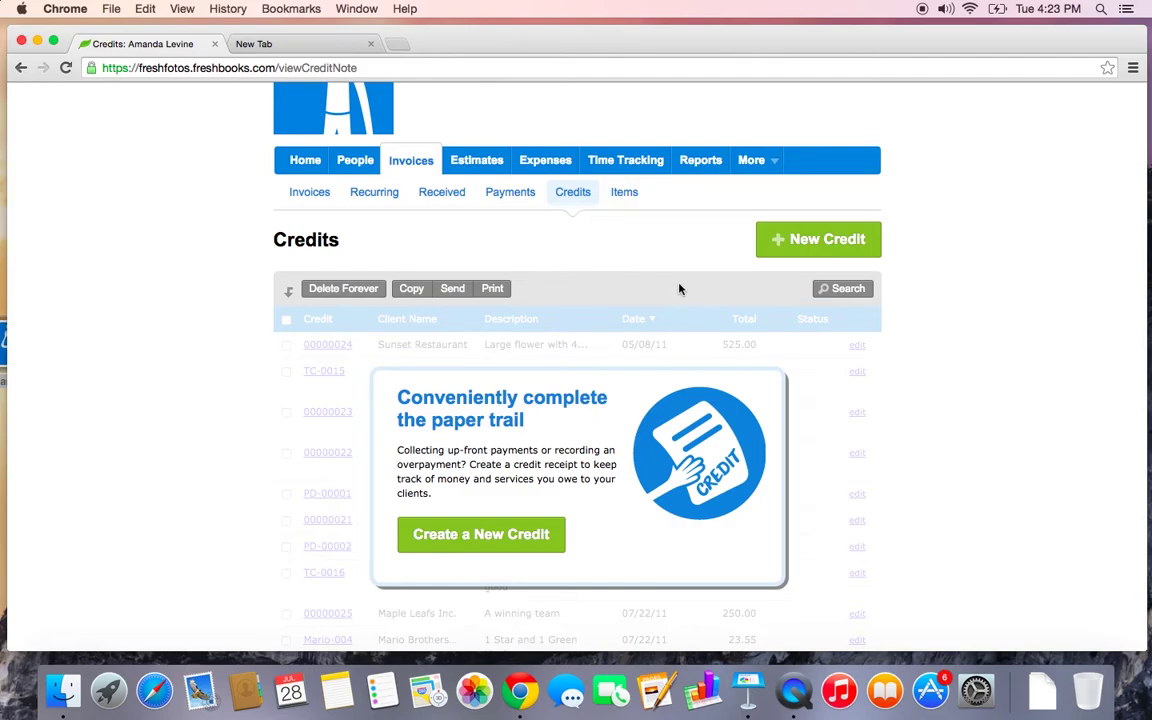
click(780, 239)
scroll(784, 250, down, 3)
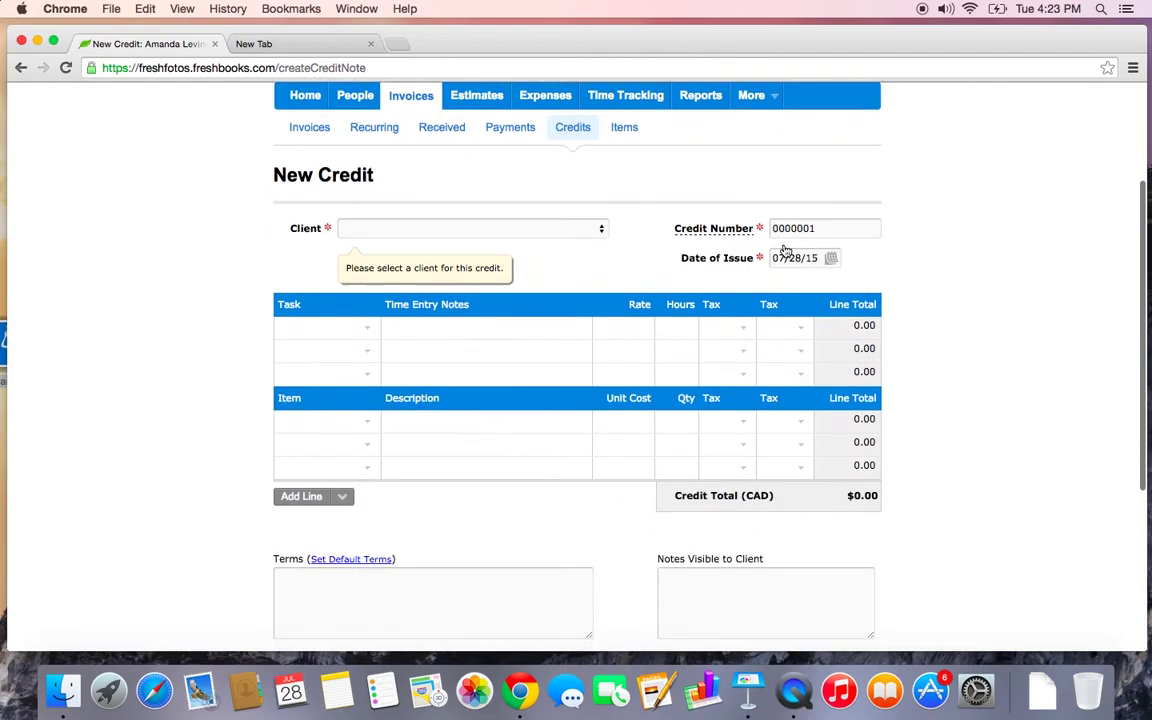
click(560, 230)
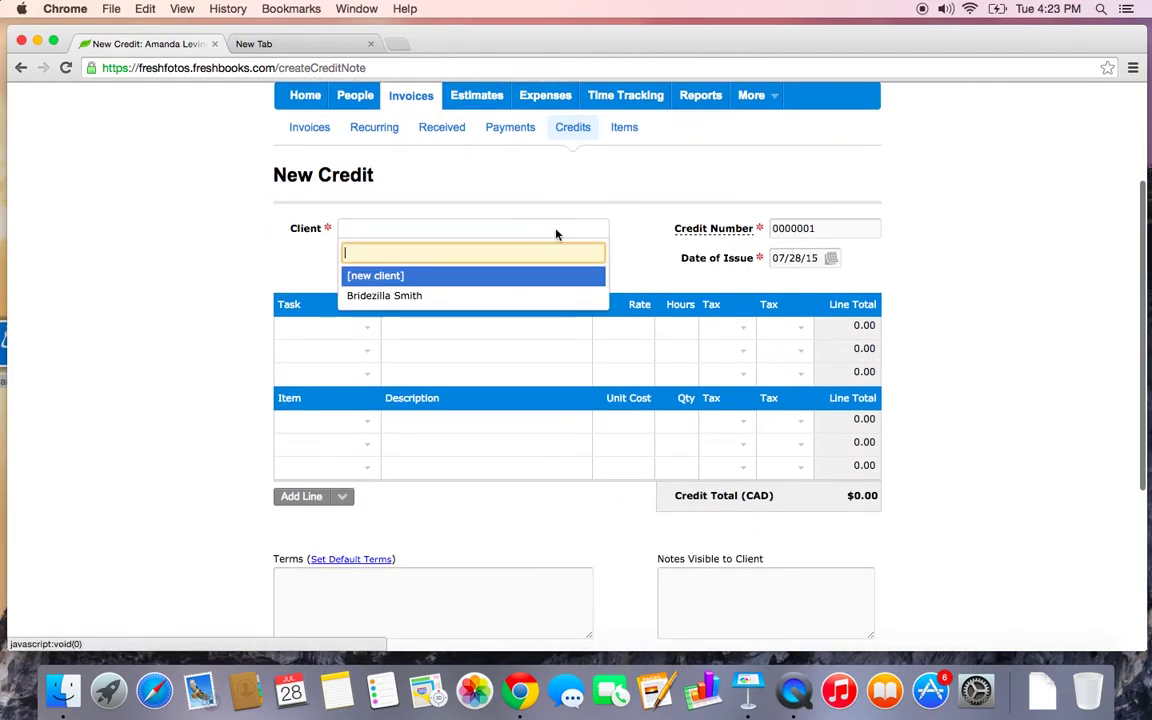
click(524, 295)
scroll(524, 295, down, 2)
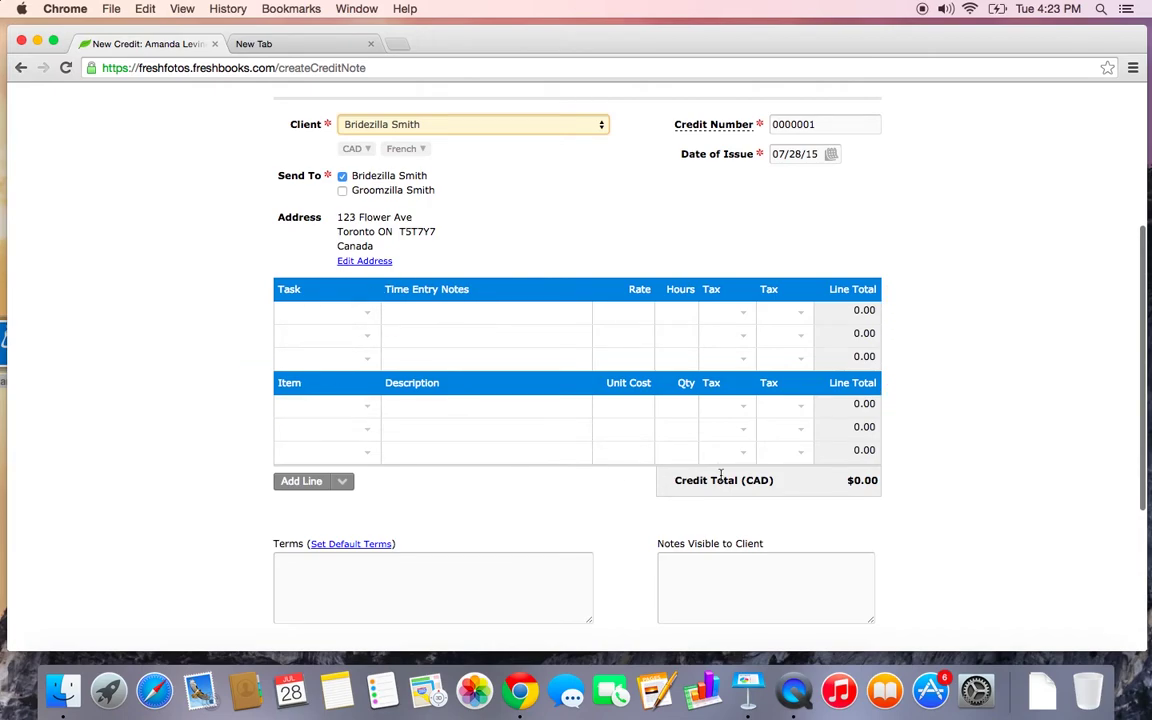
Add a reusable 'Pre-Payment' item at unit cost 500, quantity 1, and save the credit
click(354, 399)
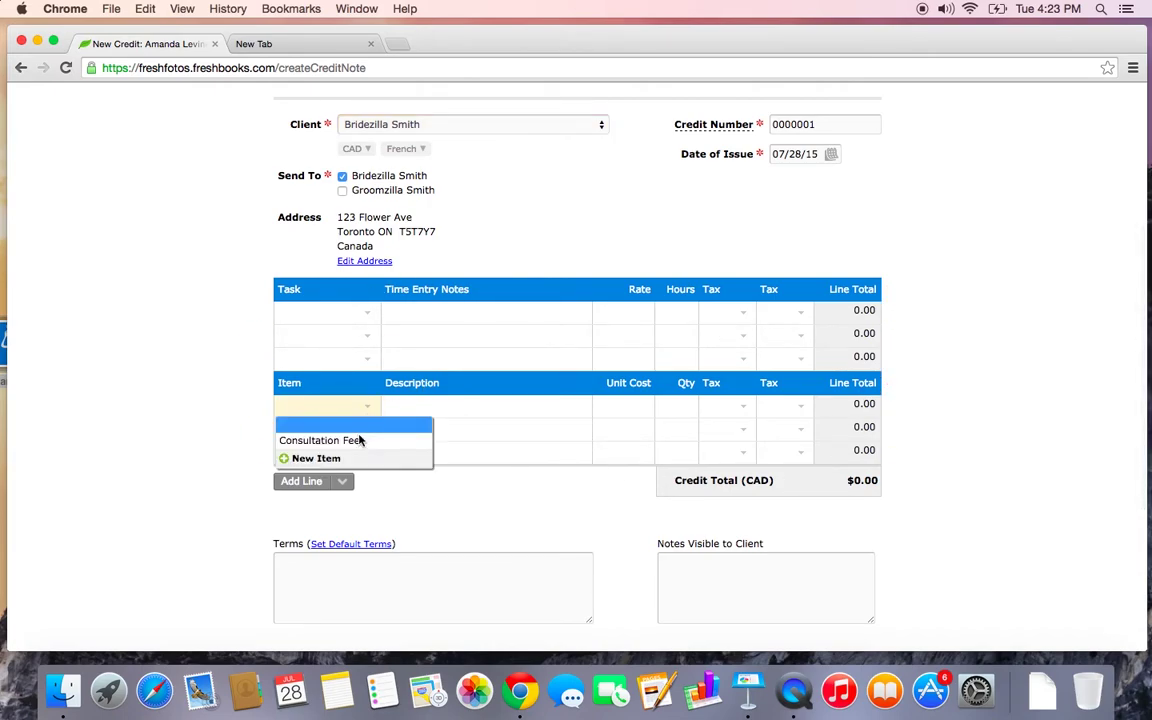
click(354, 459)
text(Pre)
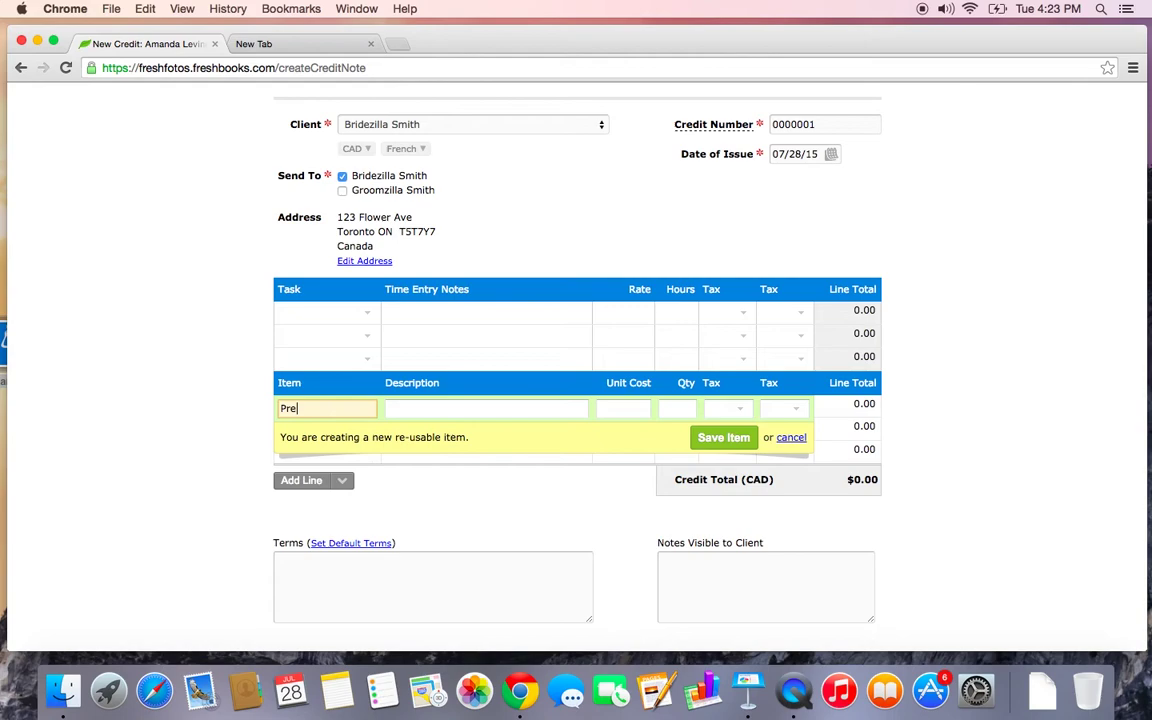
text(-p)
key(BackSpace)
key(BackSpace)
text(-Payment)
click(635, 411)
text(500)
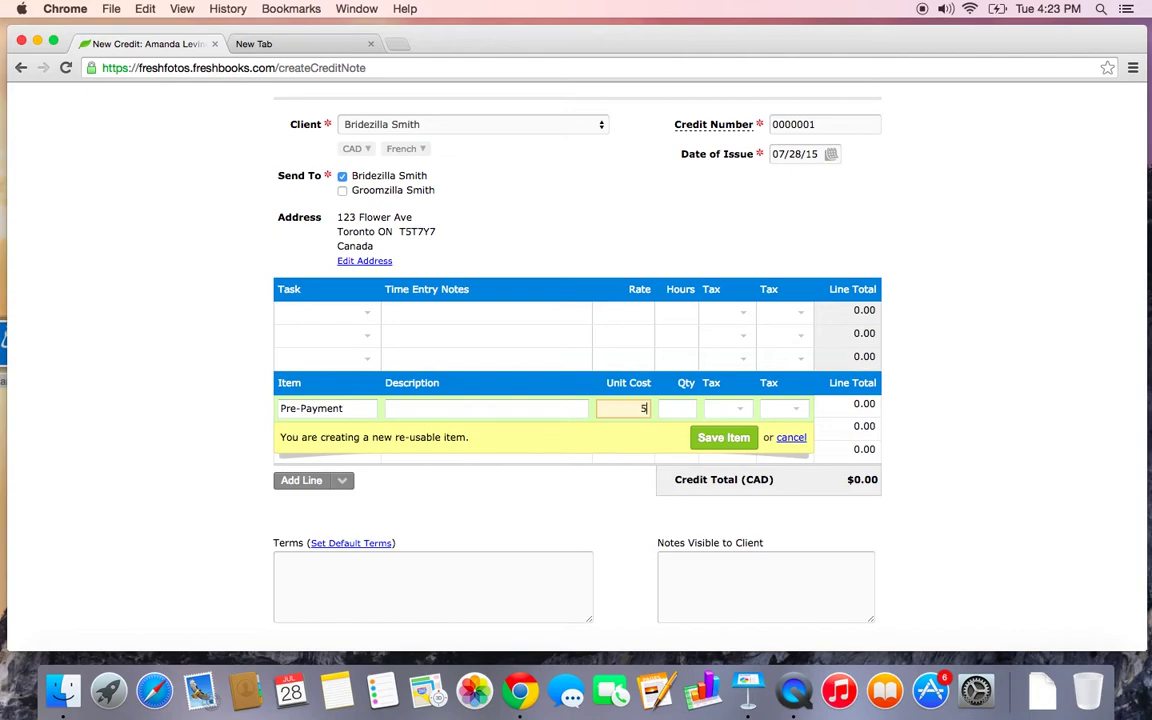
click(682, 411)
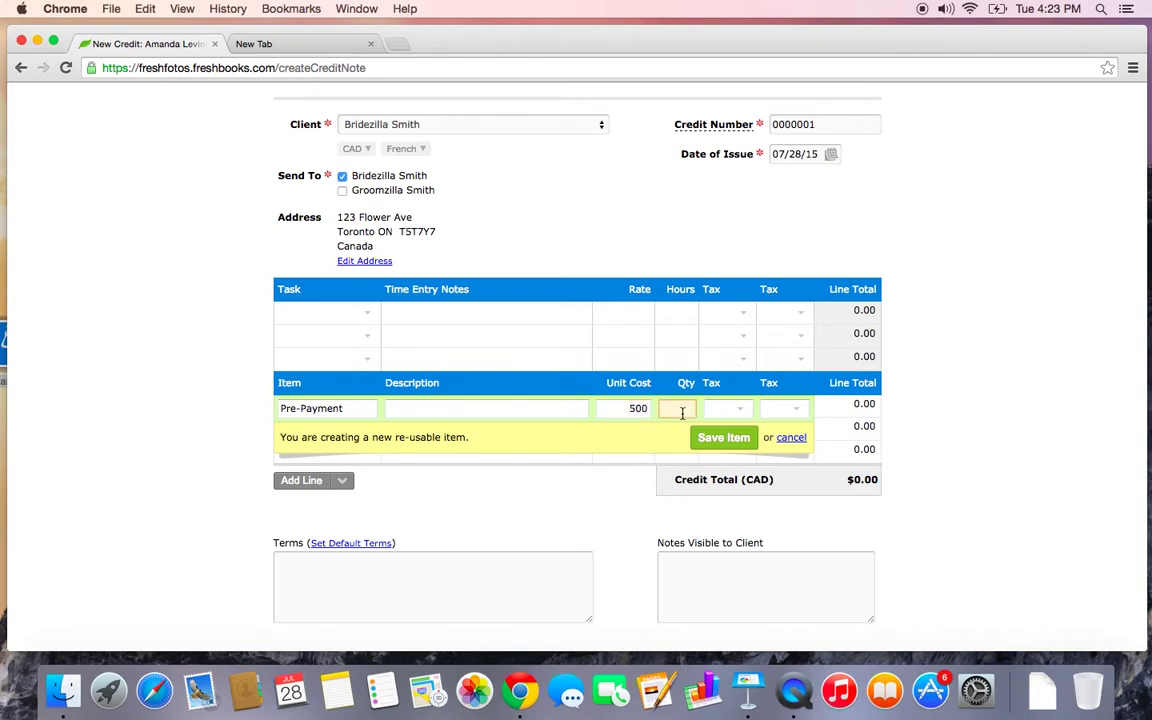
text(1)
click(726, 438)
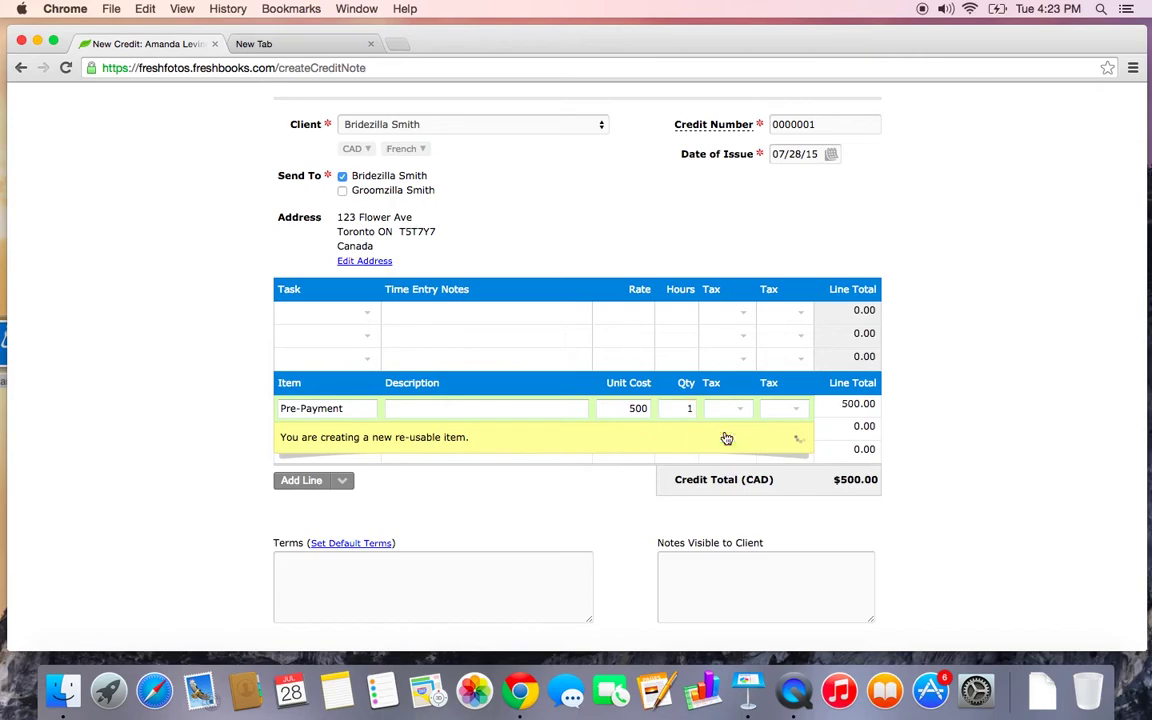
scroll(626, 488, down, 4)
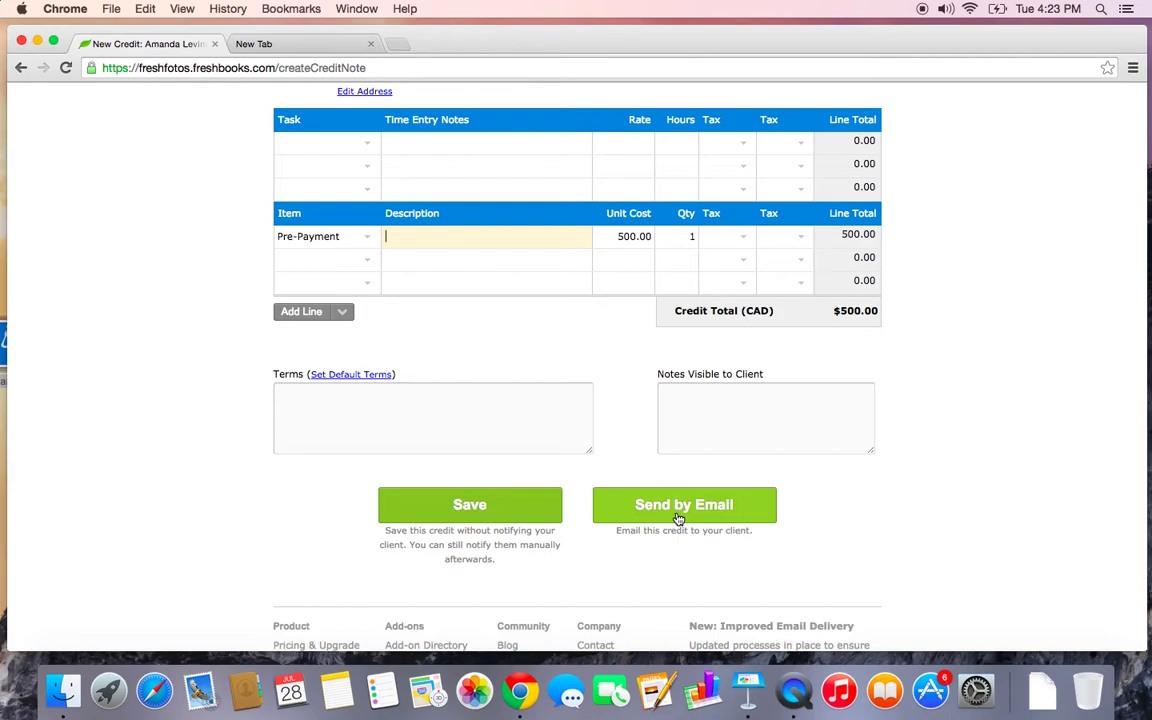
click(536, 503)
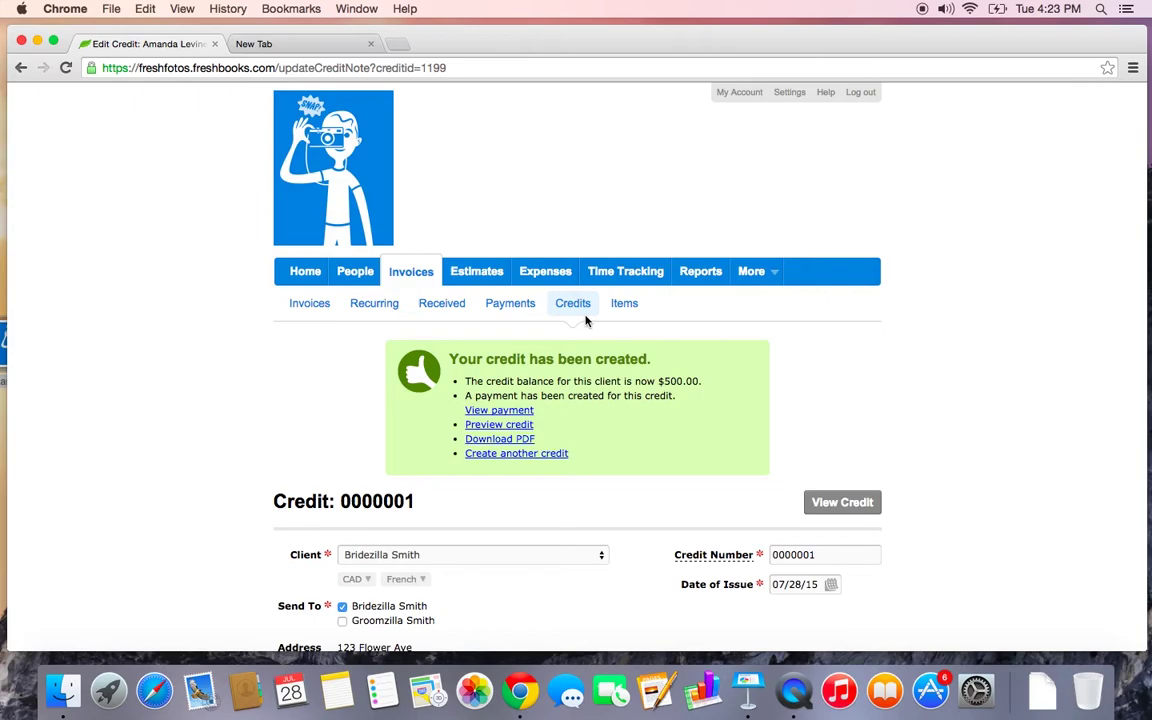
Review the Credits list showing credit 0000001 for 500.00 CAD as created
click(576, 304)
scroll(580, 311, down, 2)
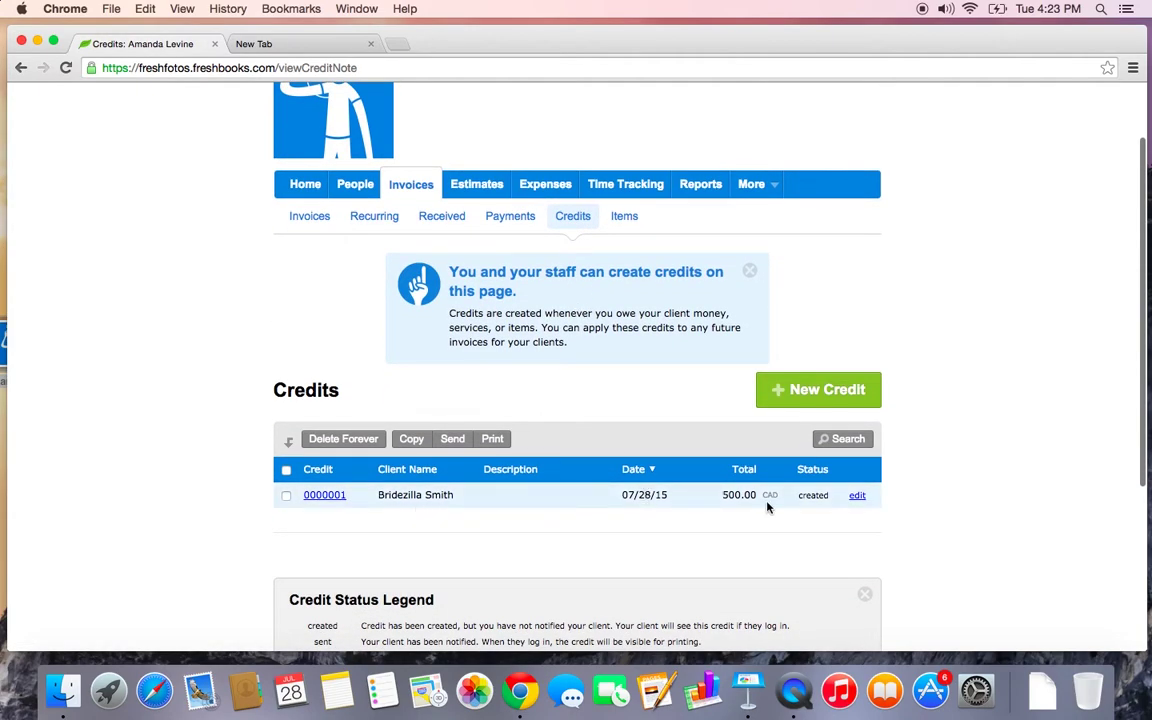
triple_click(428, 502)
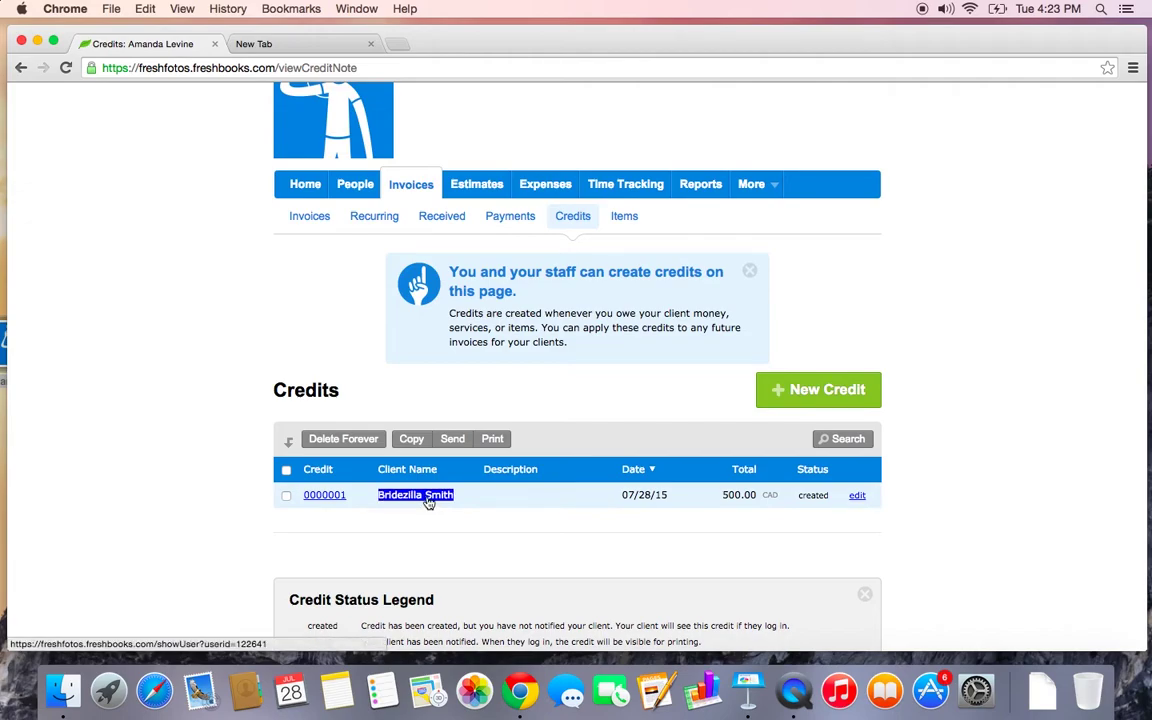
click(470, 509)
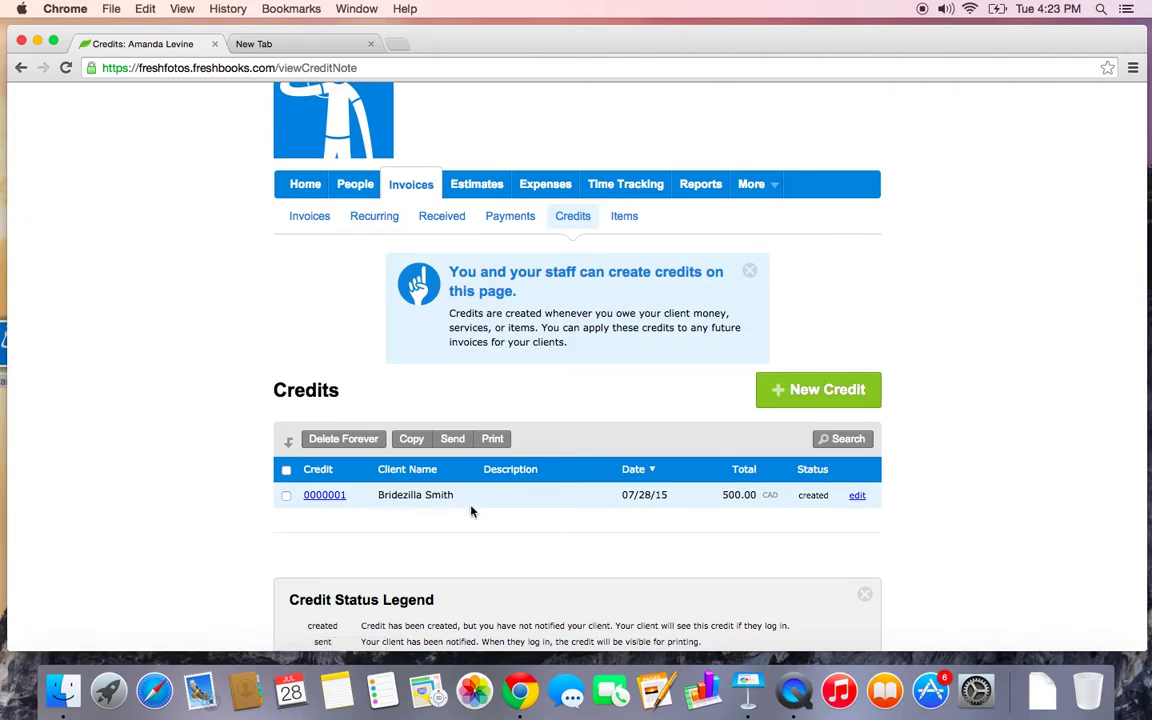
scroll(472, 512, down, 1)
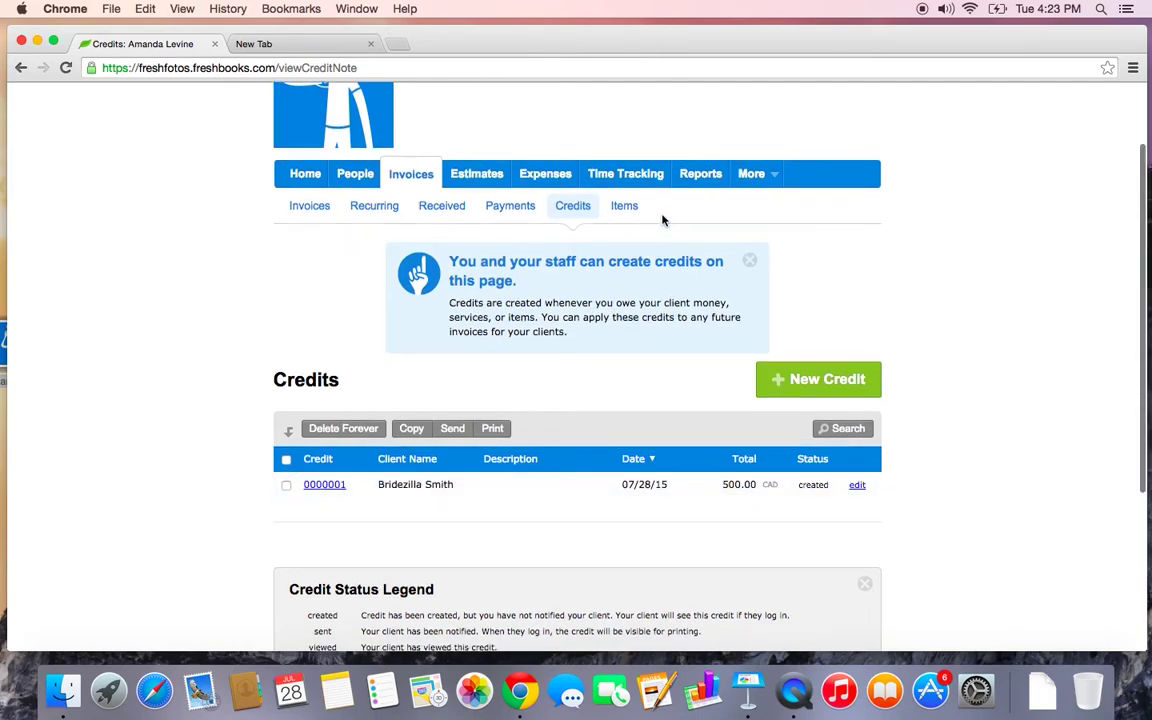
Open the Items list and find the Consultation Fee item
click(632, 211)
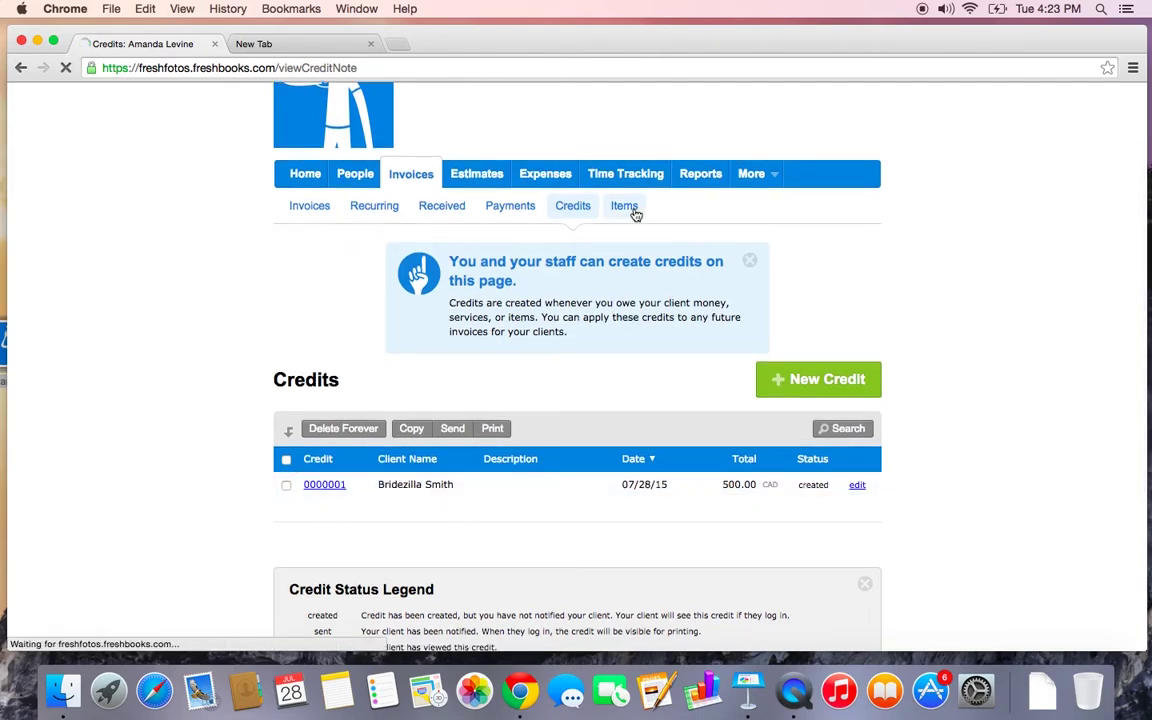
scroll(626, 429, down, 2)
scroll(626, 429, down, 1)
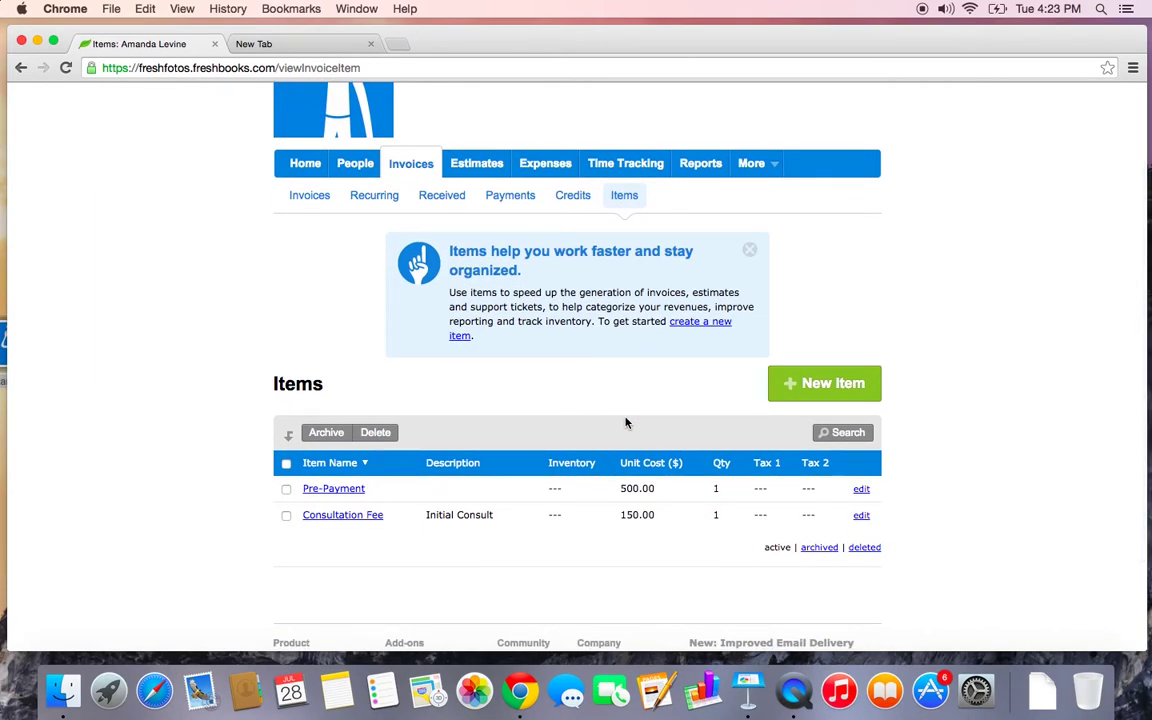
triple_click(336, 520)
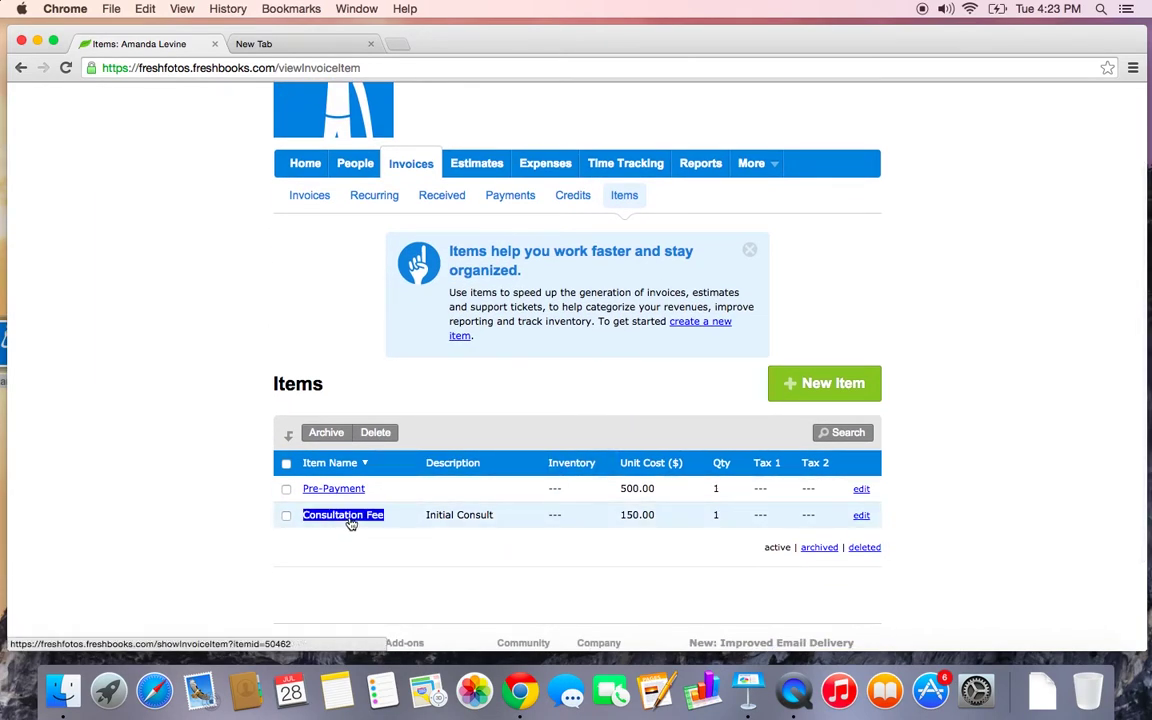
click(640, 535)
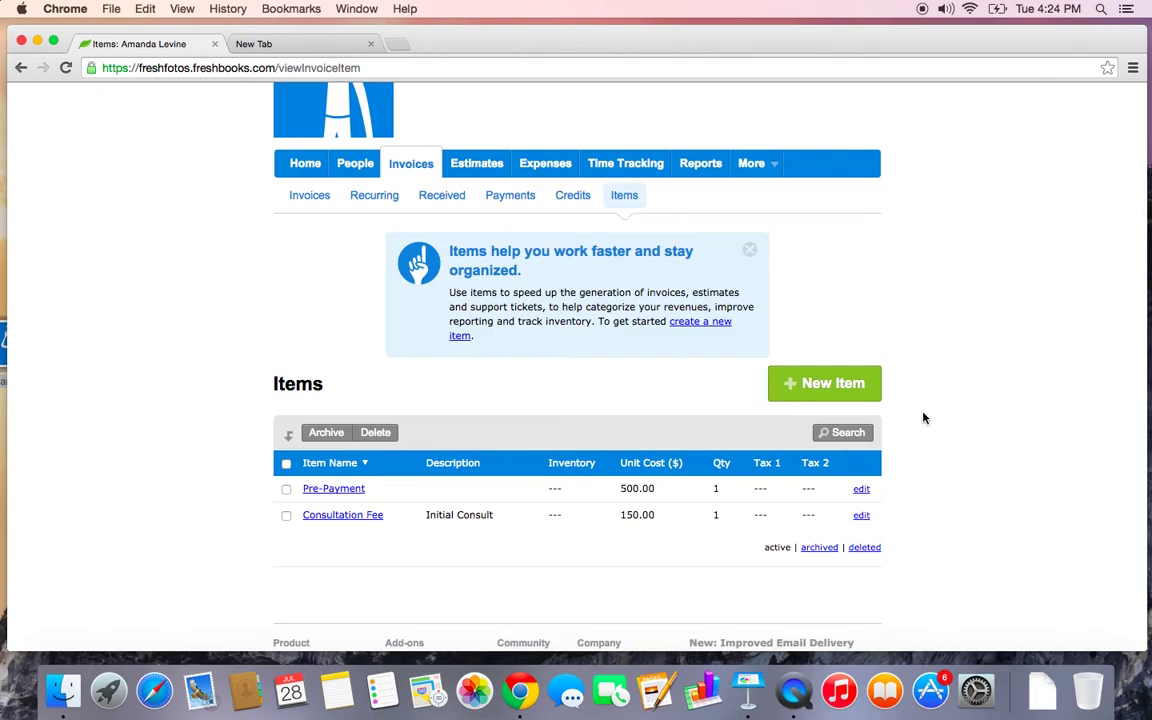
Set Consultation Fee's first tax to HST and save the item
double_click(862, 516)
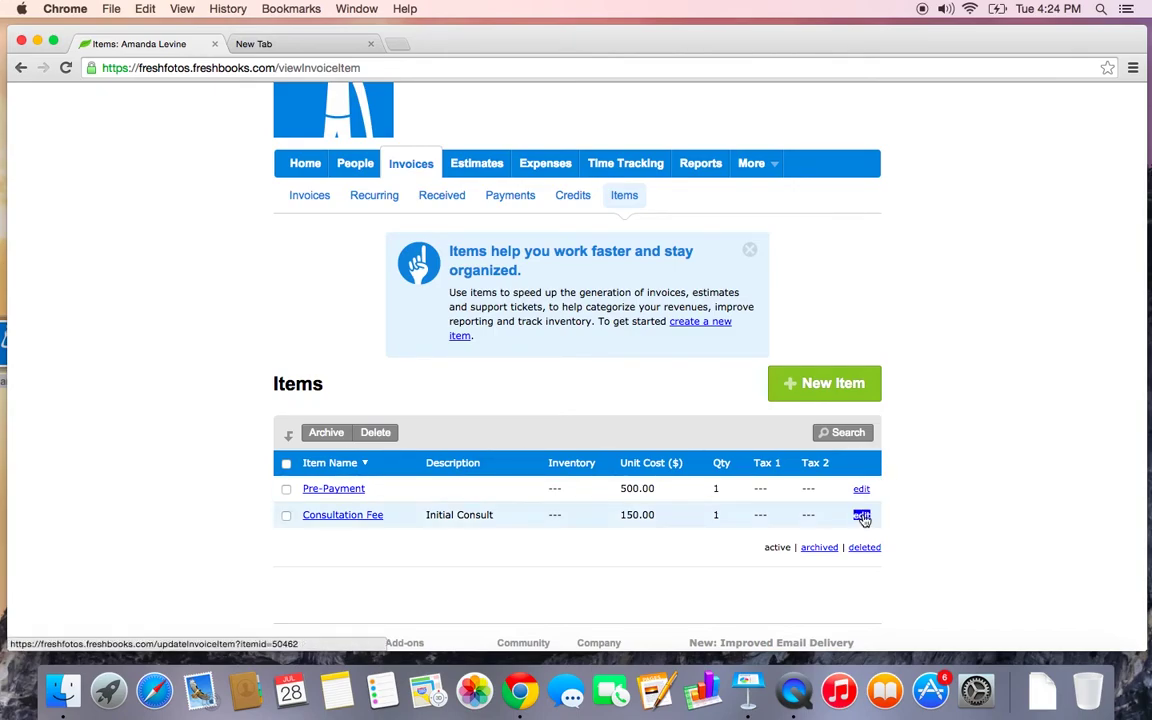
scroll(861, 519, down, 3)
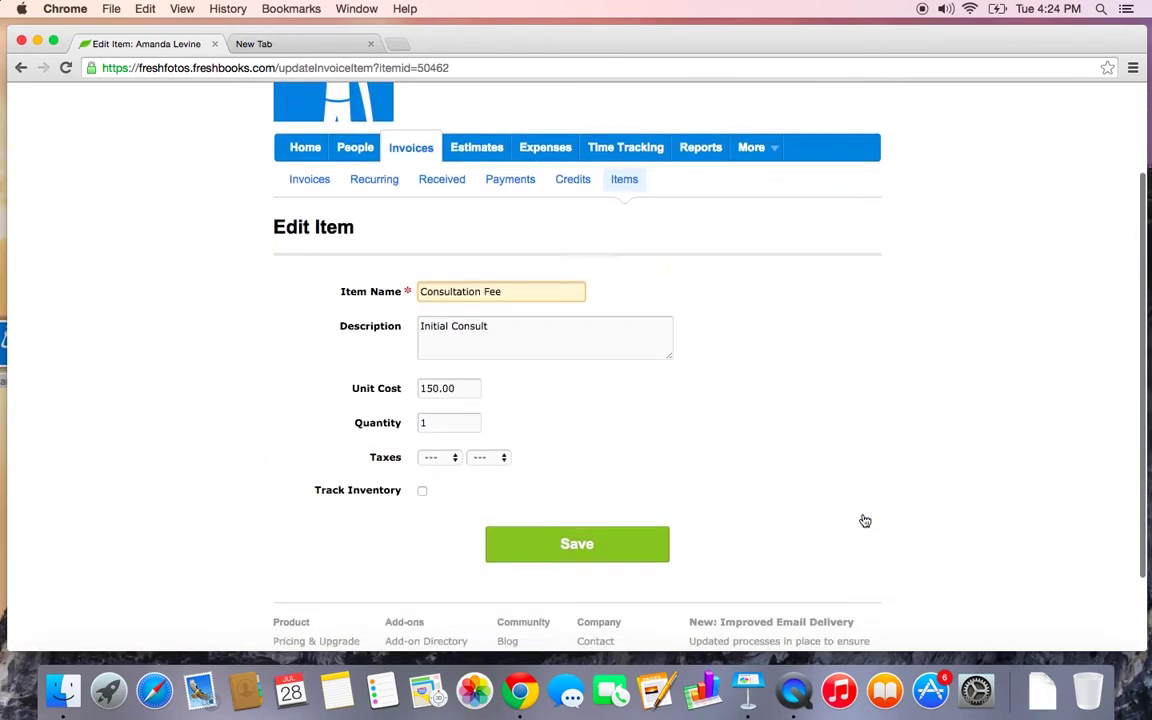
click(442, 449)
click(439, 464)
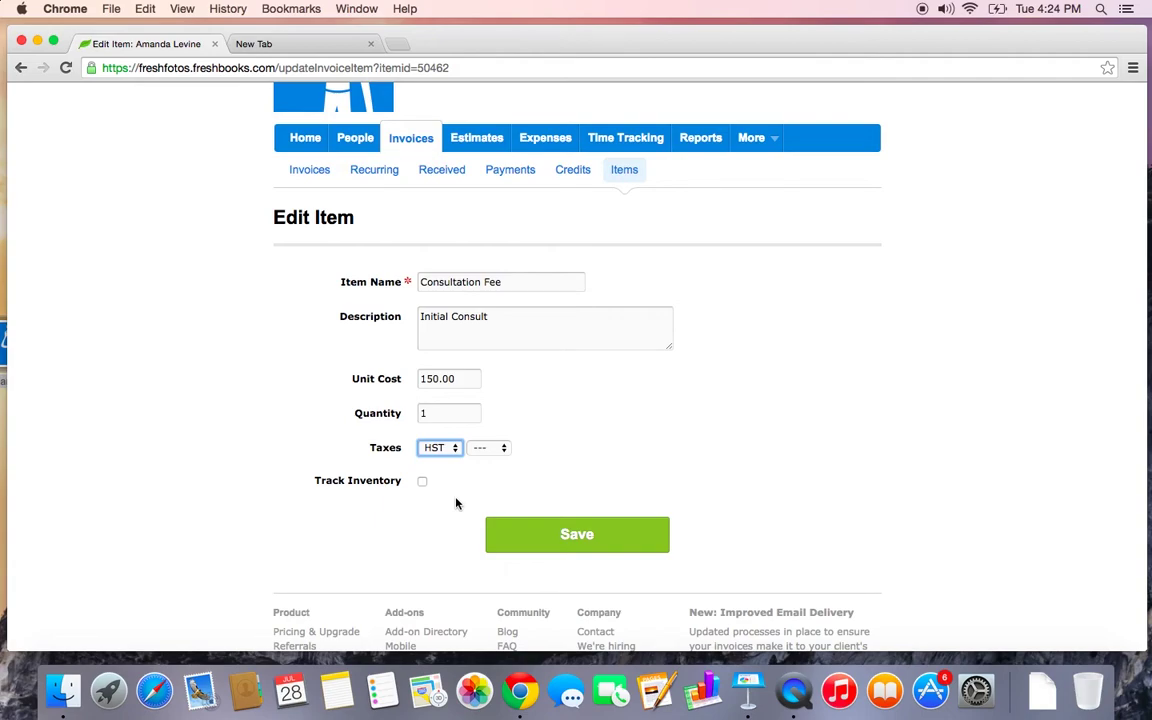
click(570, 533)
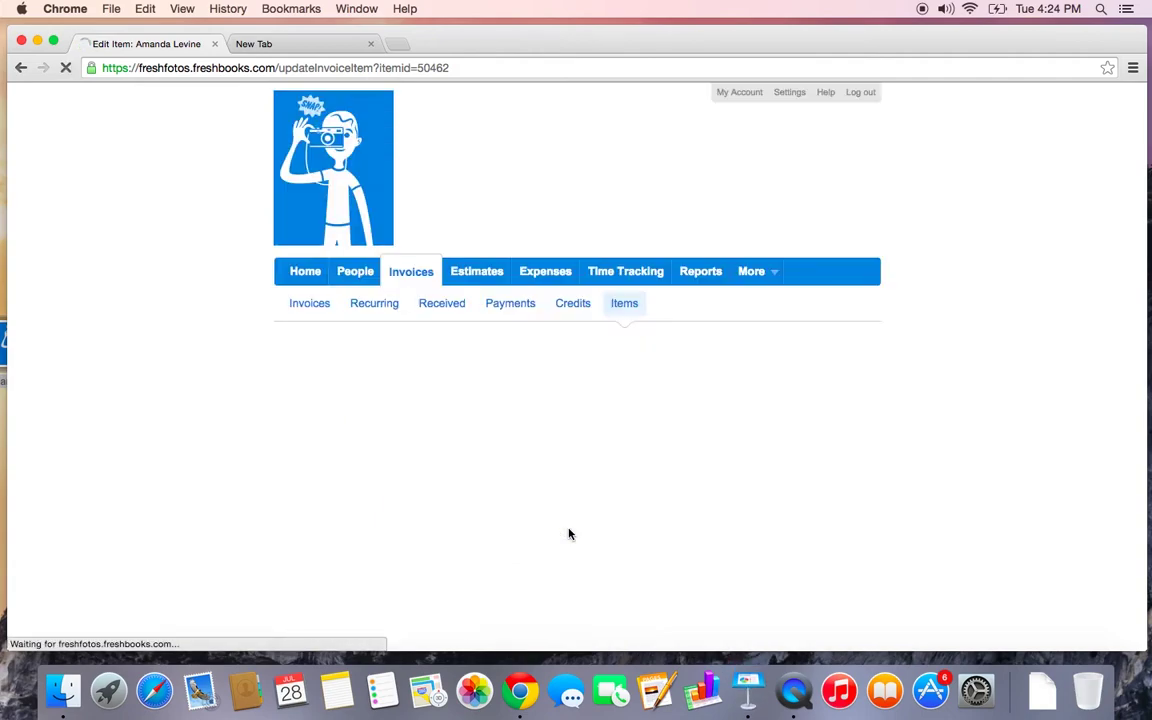
scroll(568, 534, down, 4)
scroll(568, 534, up, 3)
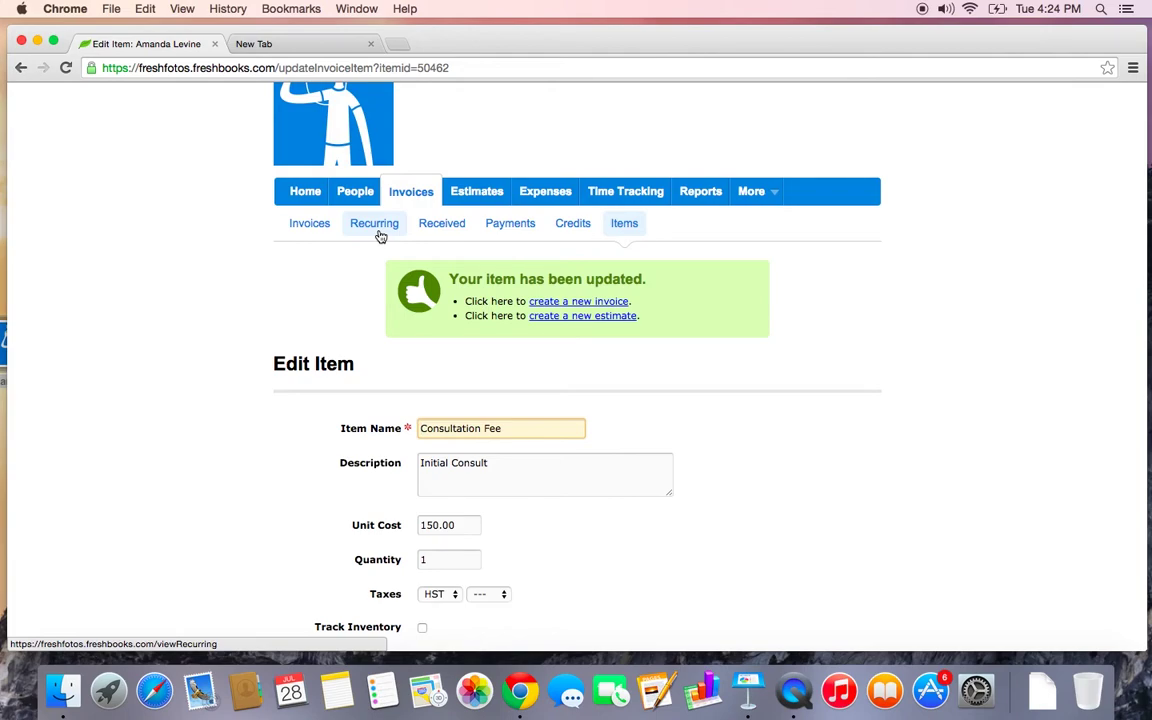
scroll(380, 236, up, 2)
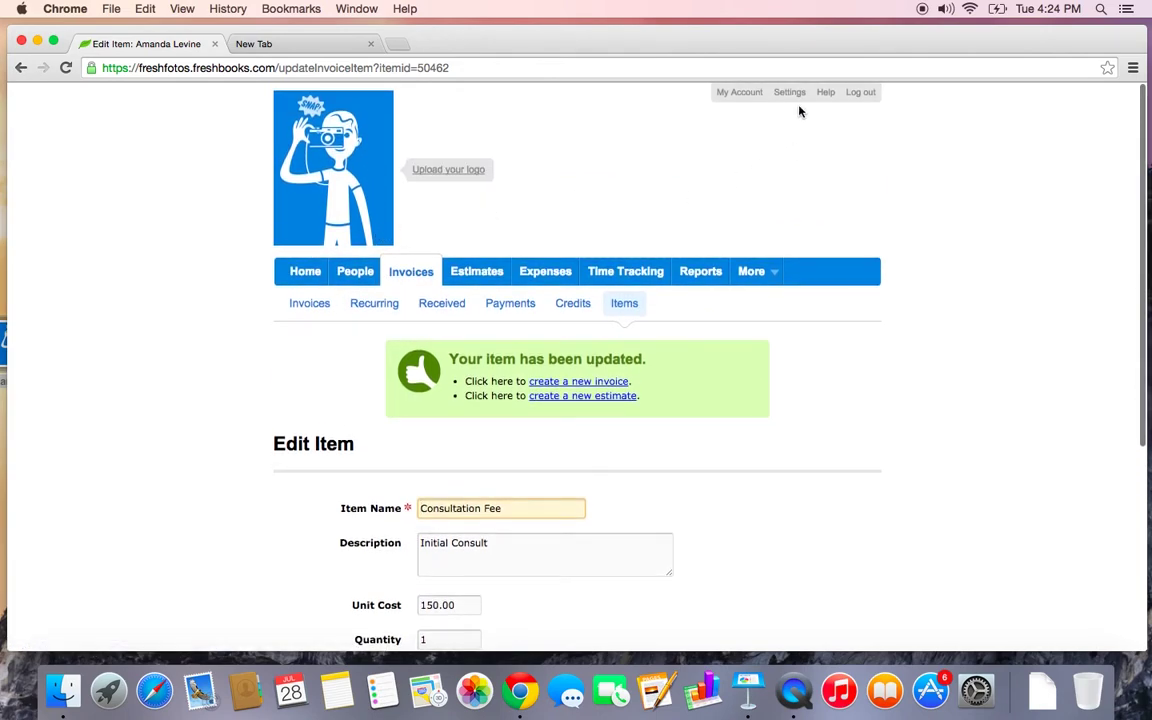
Turn on Apply Credit Automatically under Misc settings, save, and go to the Invoices list
click(789, 93)
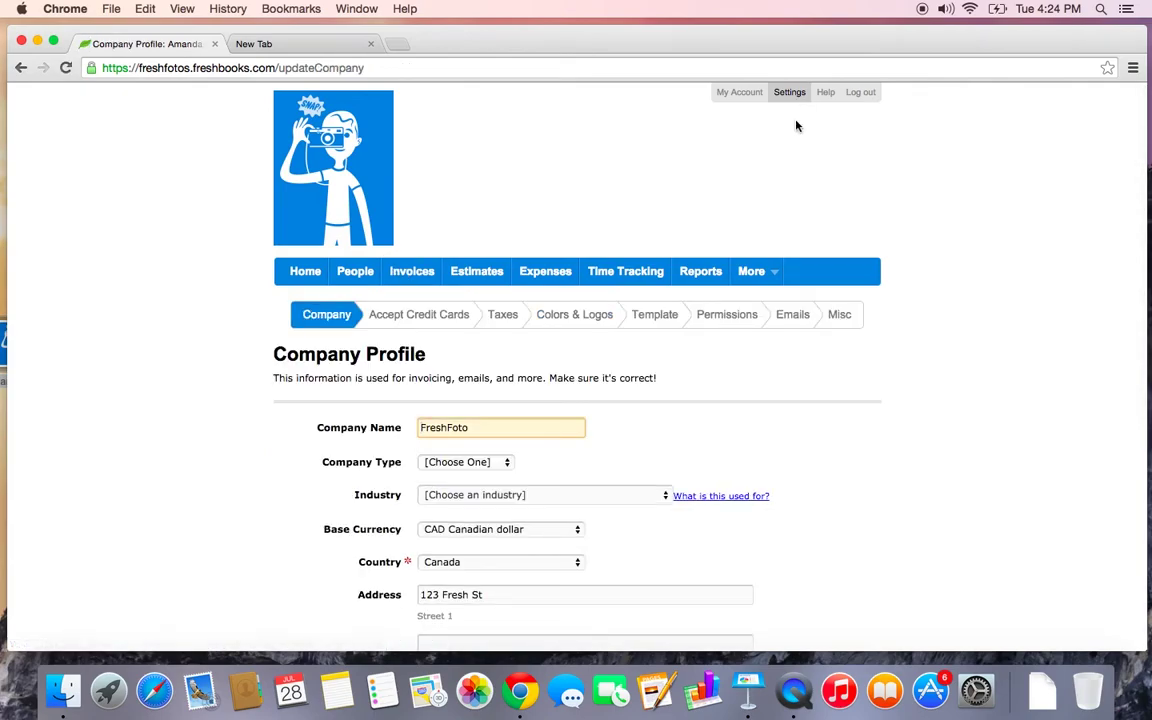
click(838, 317)
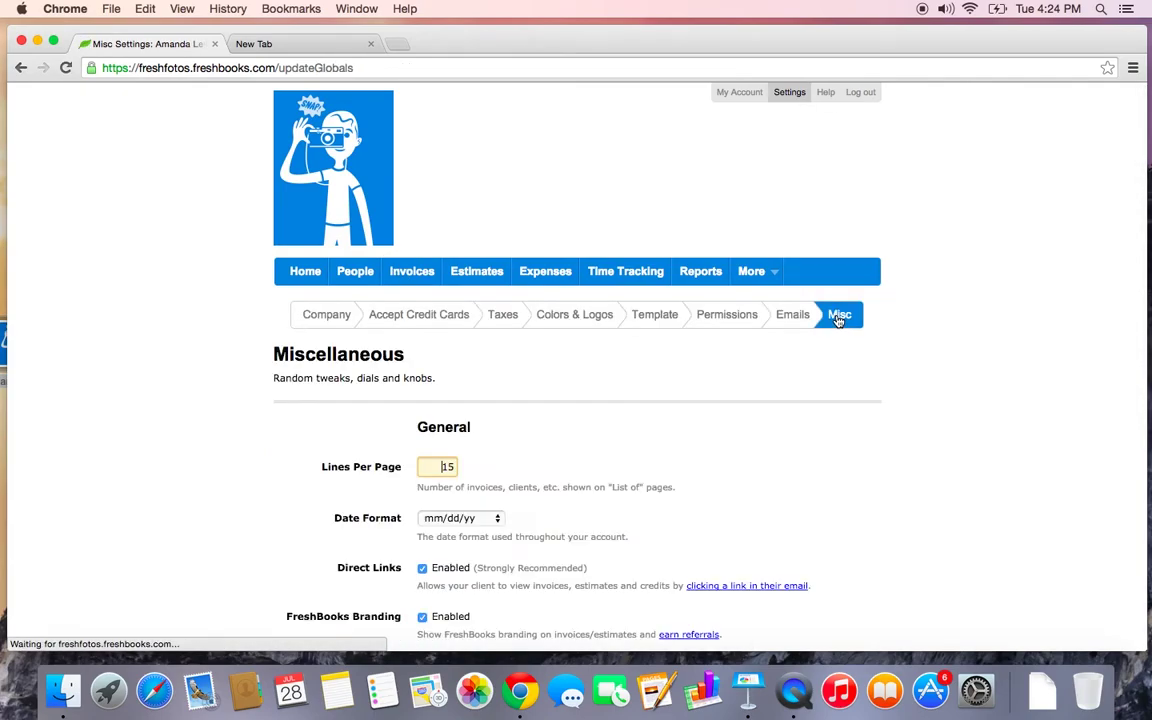
scroll(838, 321, down, 8)
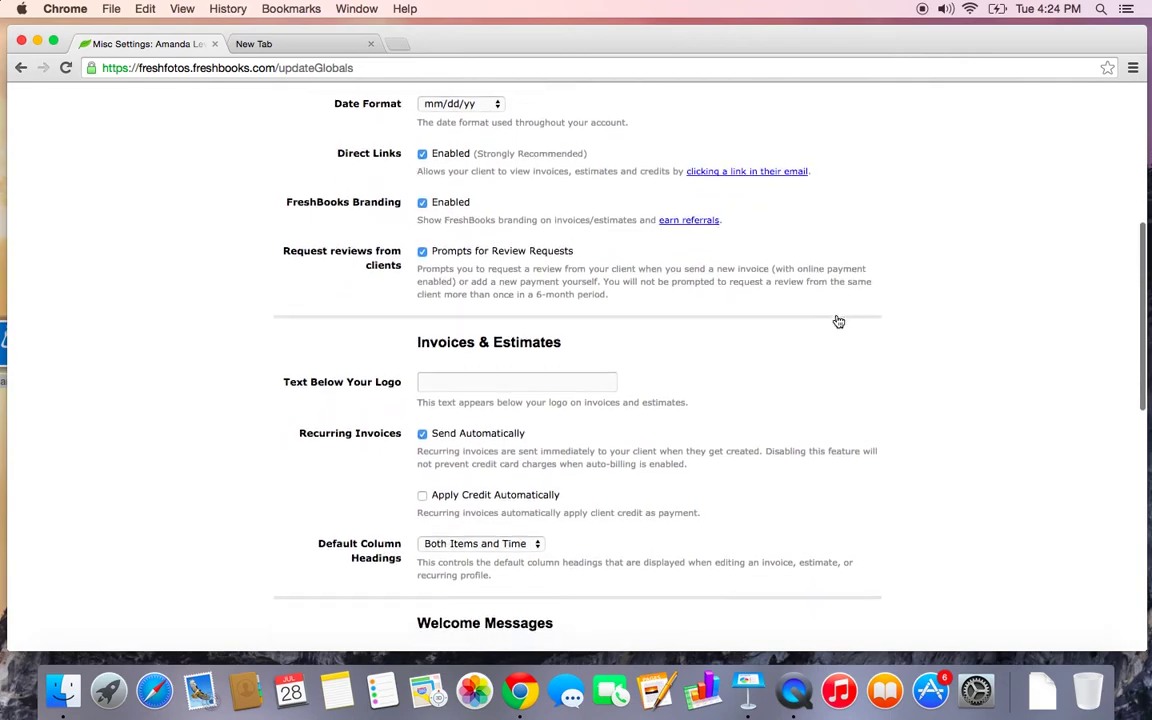
scroll(836, 321, down, 2)
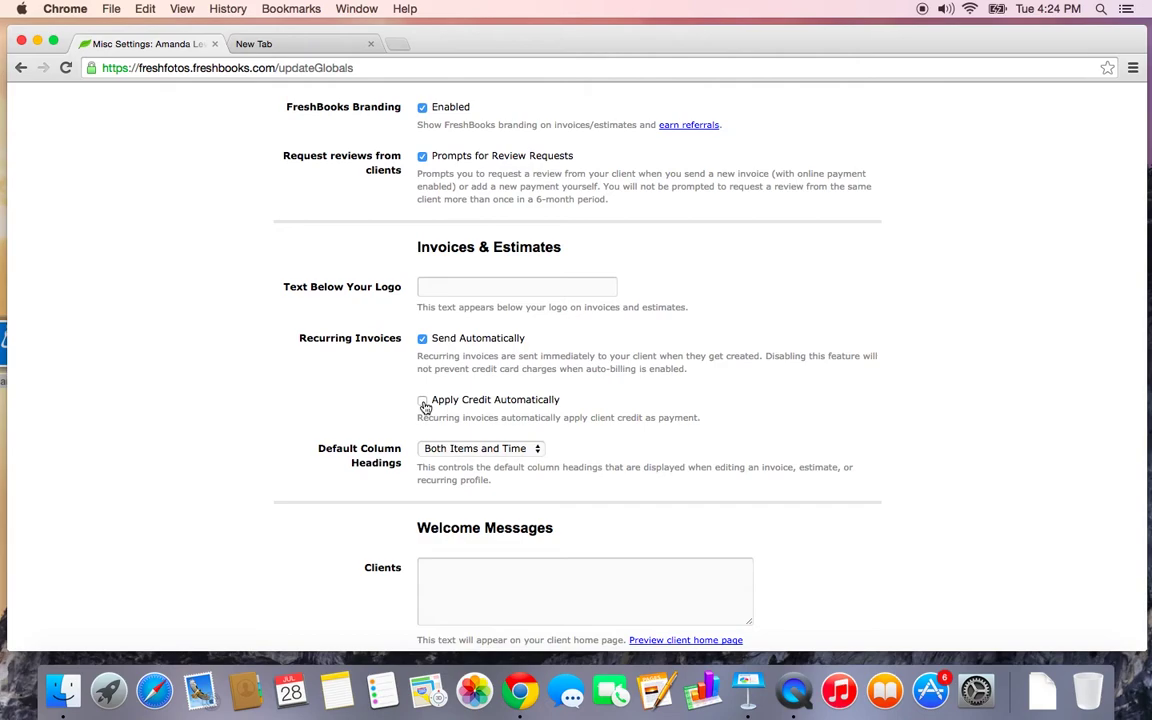
click(423, 401)
scroll(423, 414, down, 10)
click(488, 486)
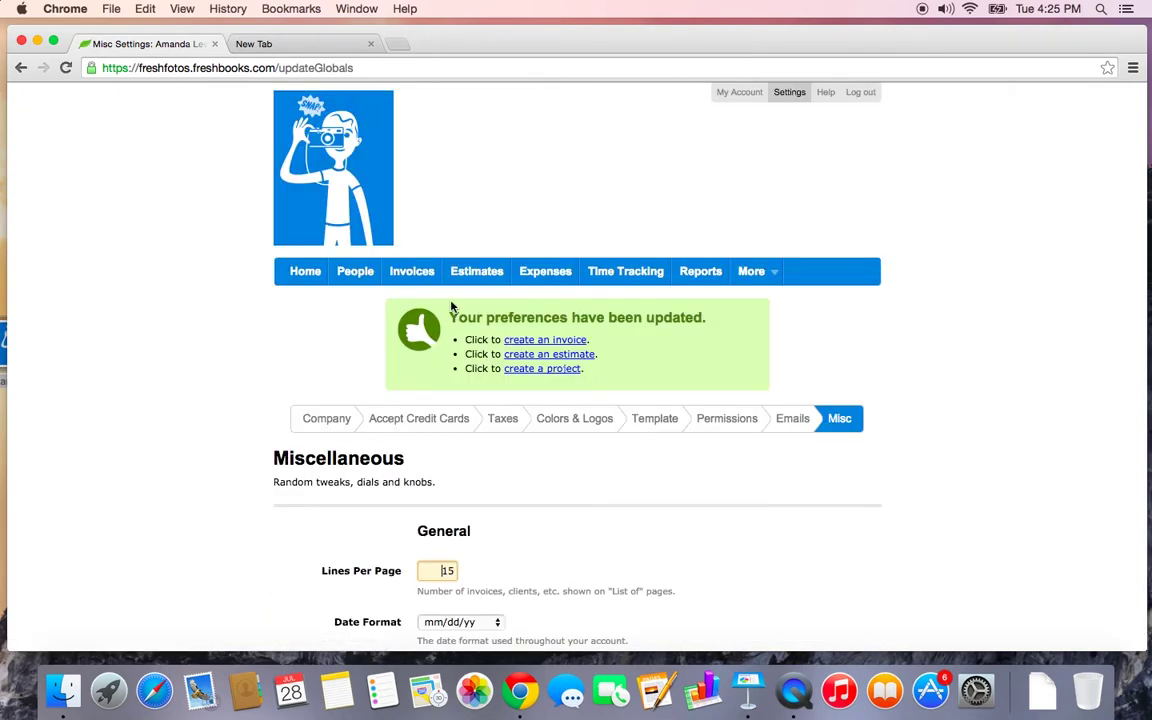
click(415, 273)
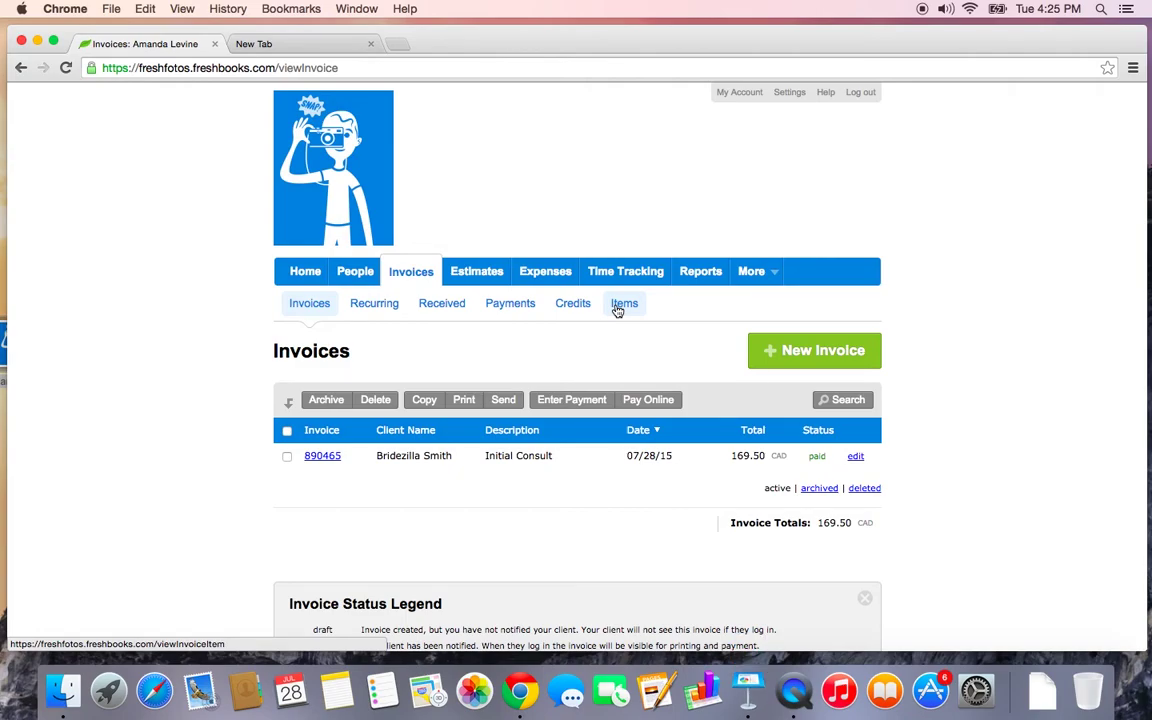
Start a new estimate from the Estimates list, keeping estimate number 0000001
click(480, 269)
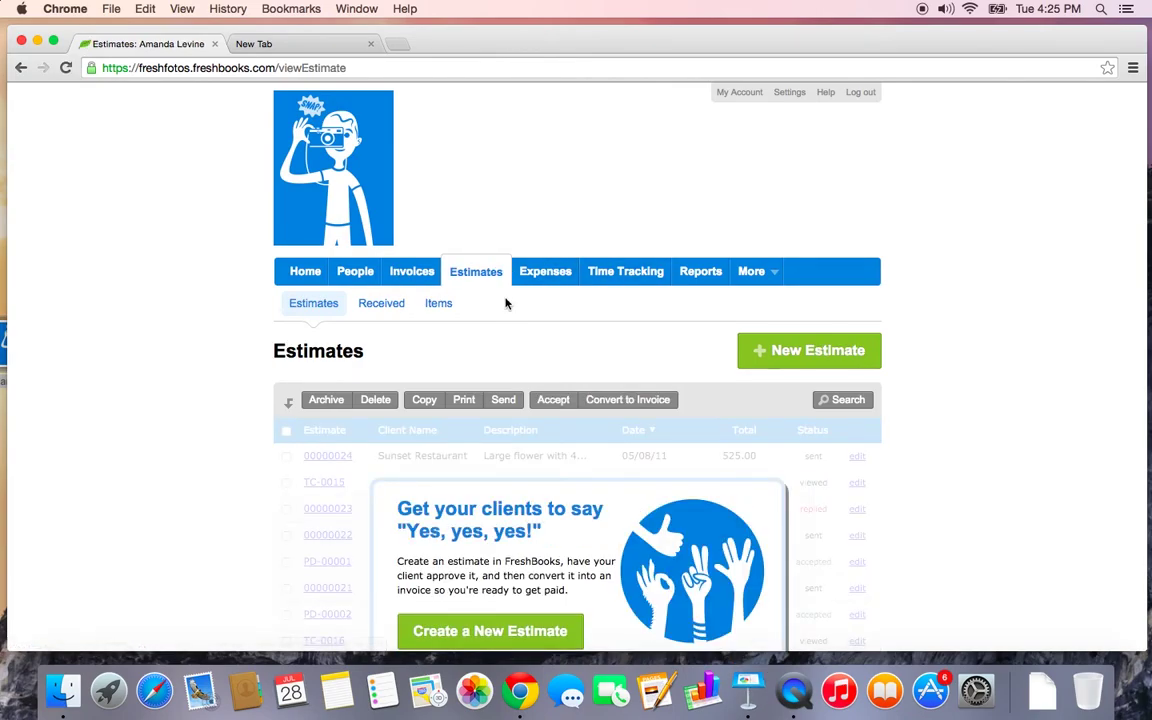
scroll(506, 310, down, 3)
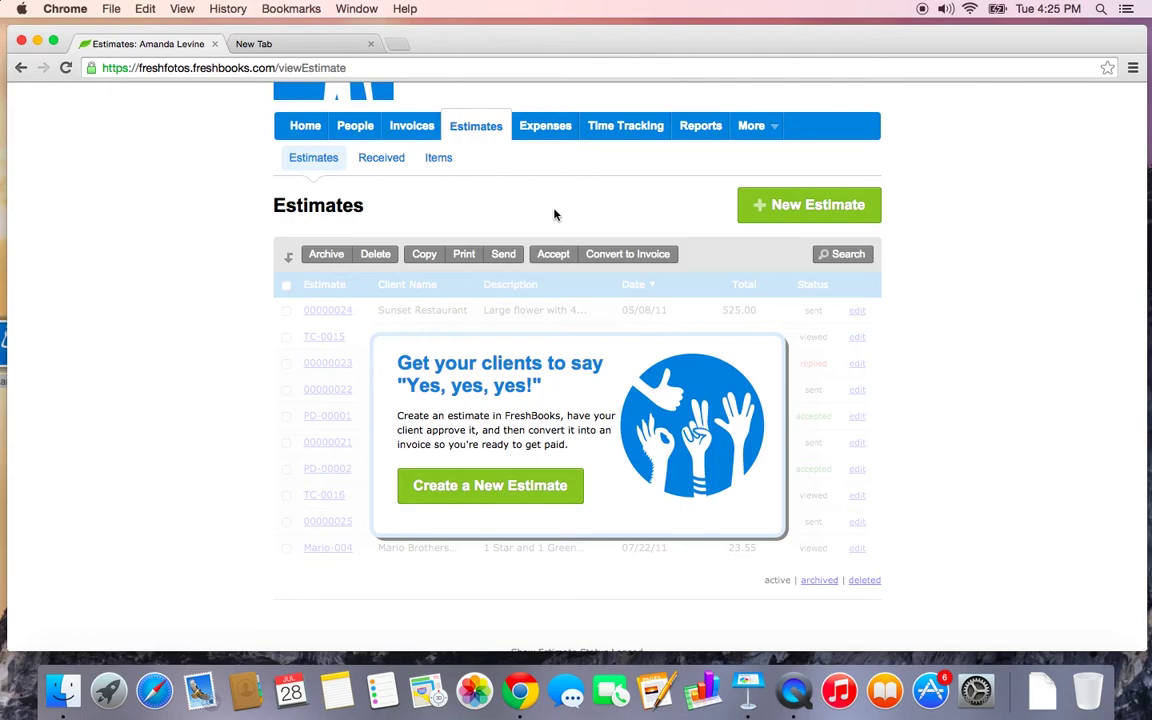
click(790, 206)
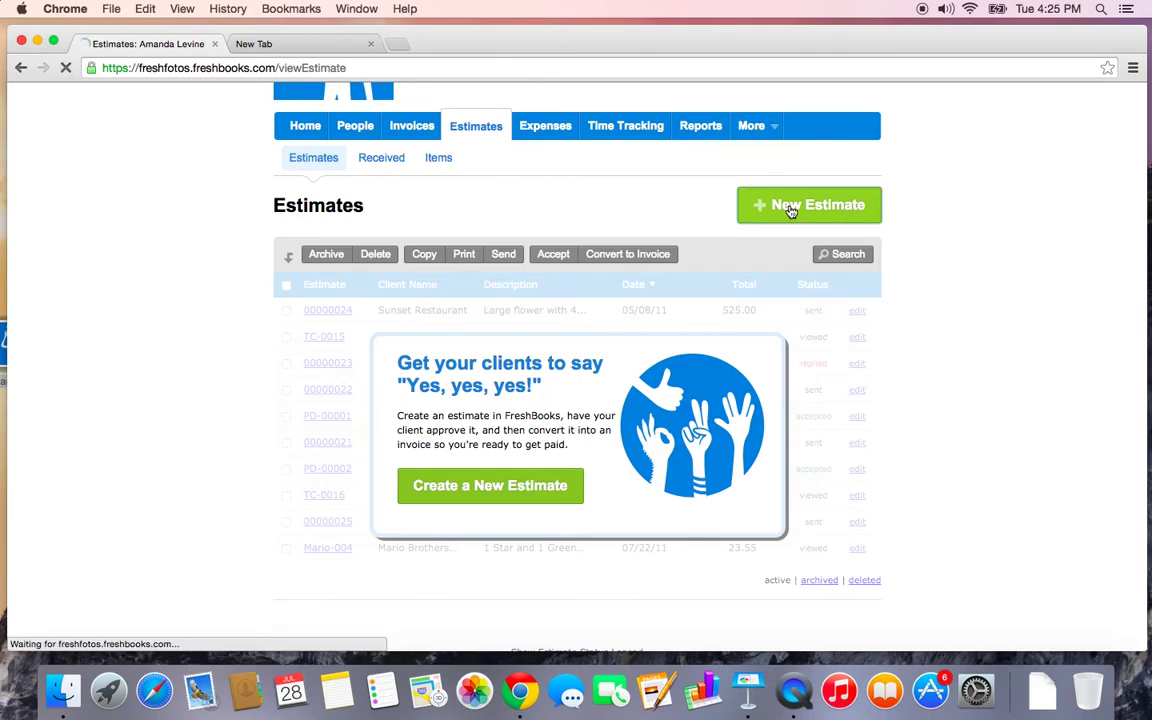
scroll(790, 210, down, 3)
scroll(790, 210, down, 2)
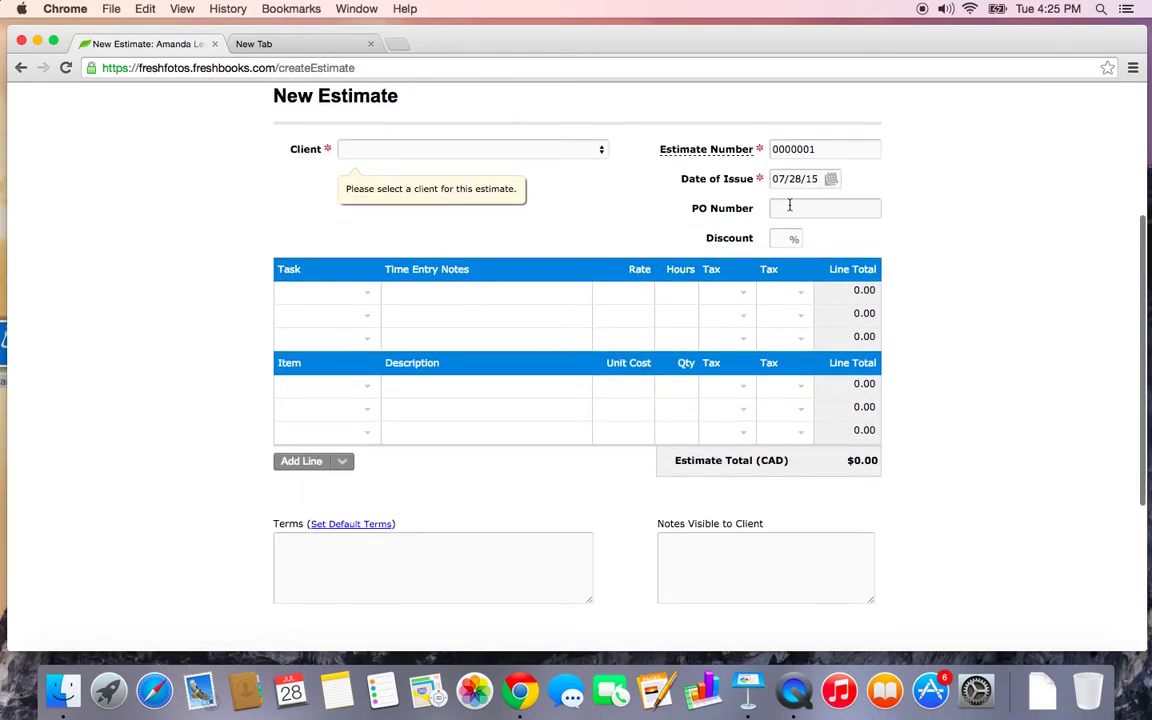
scroll(790, 208, up, 1)
drag(833, 210, 769, 201)
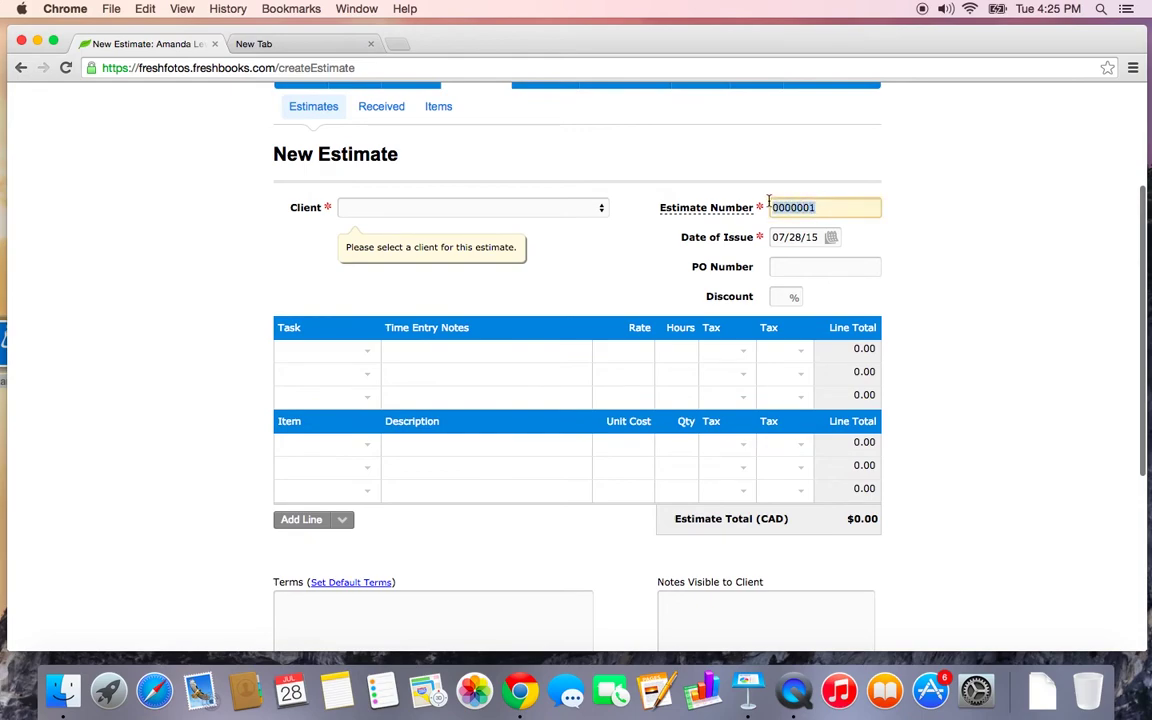
click(714, 177)
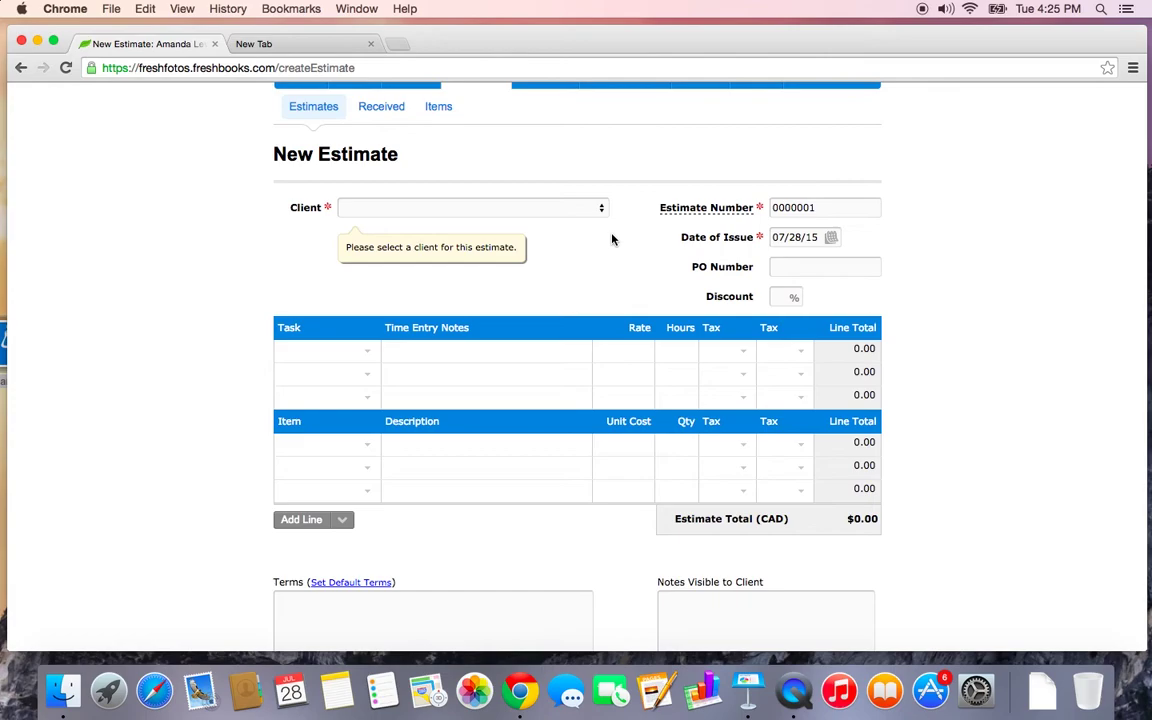
scroll(613, 239, down, 1)
scroll(613, 239, up, 1)
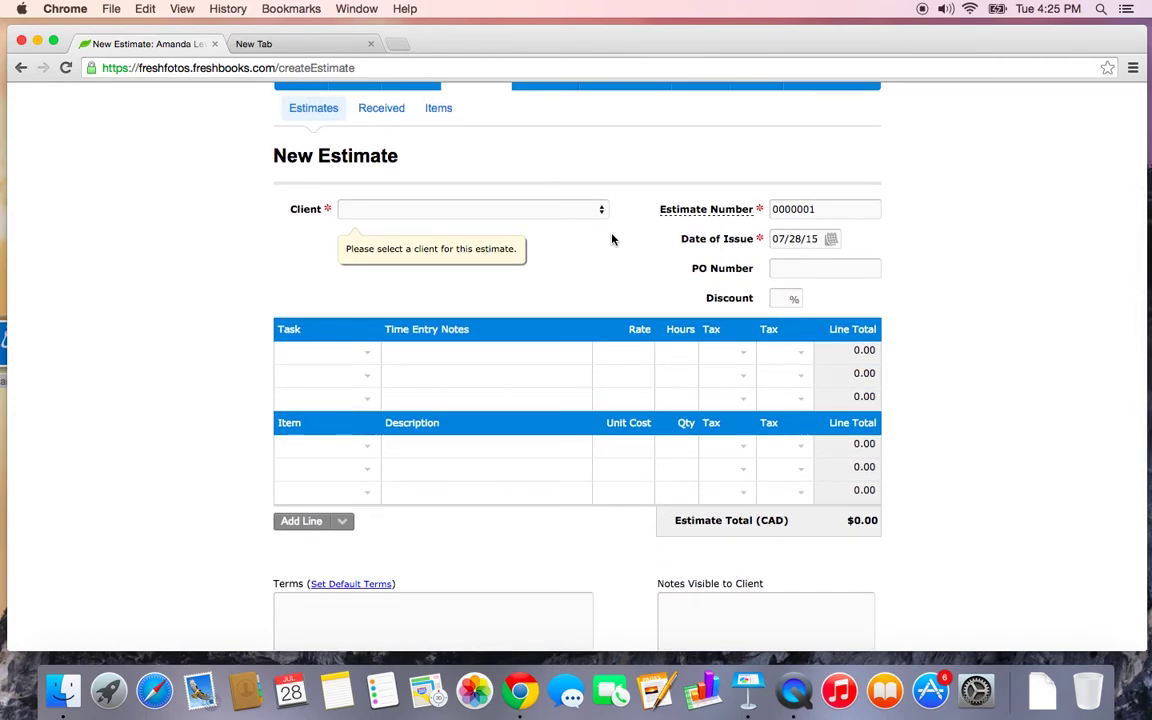
Choose the existing client and add Consultation Fee as the first line, totalling $169.50
click(555, 212)
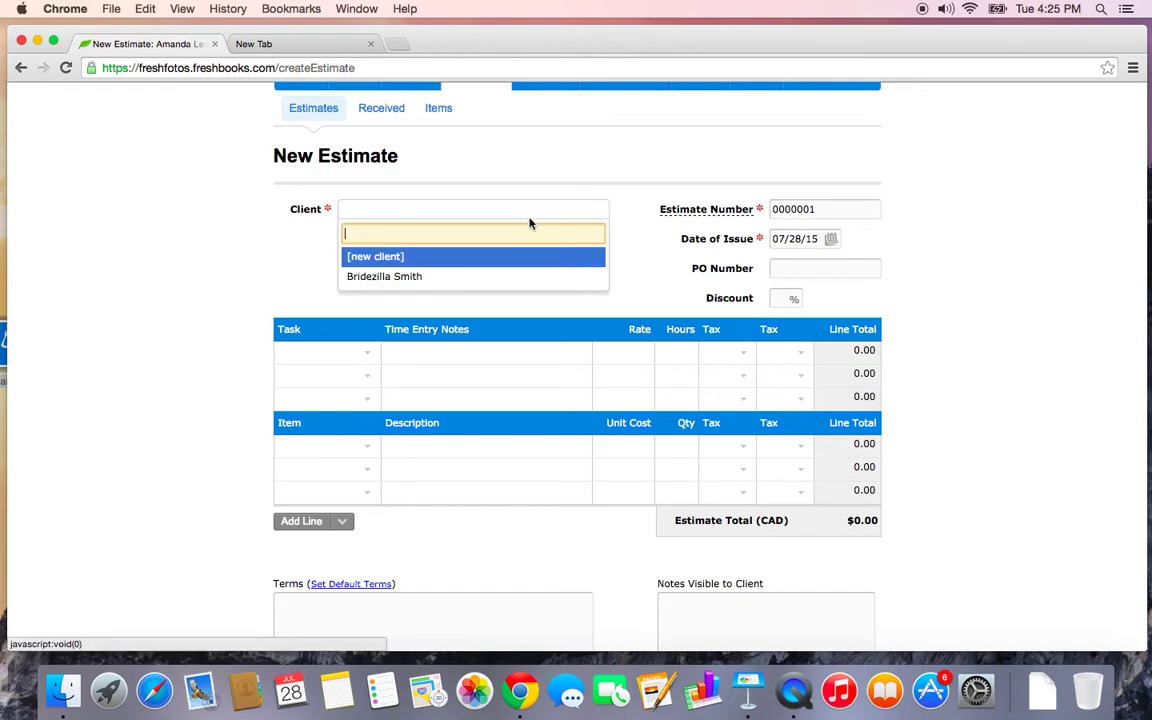
click(500, 279)
scroll(406, 342, down, 2)
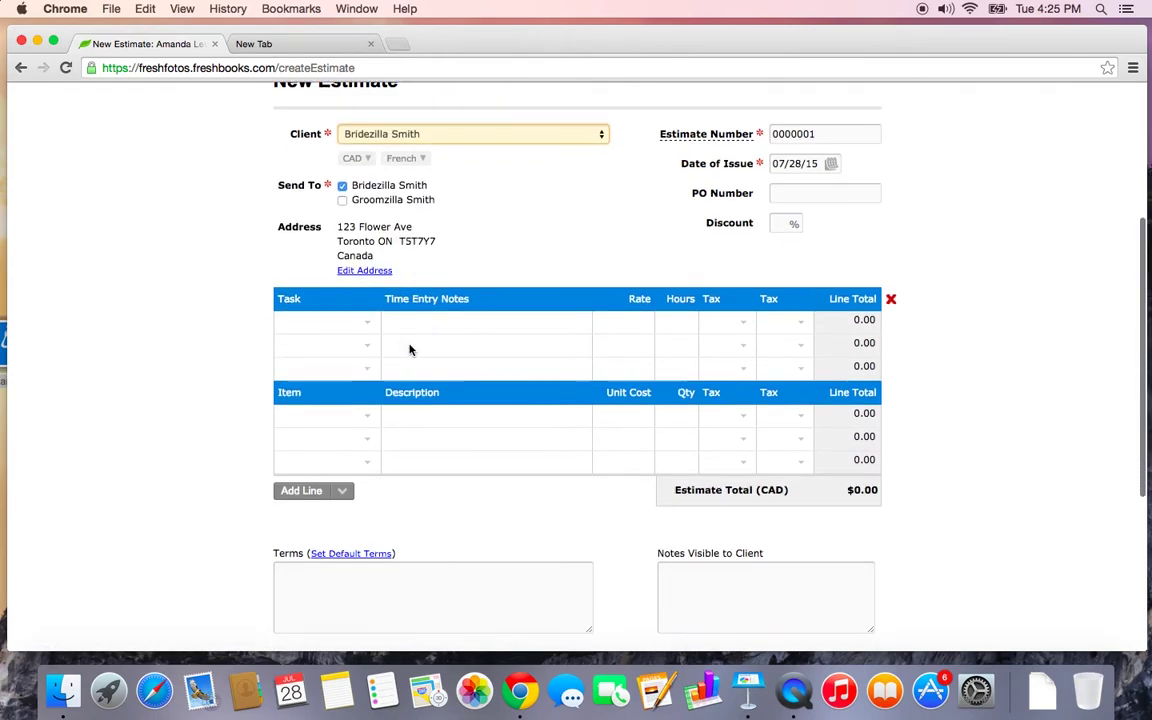
click(369, 413)
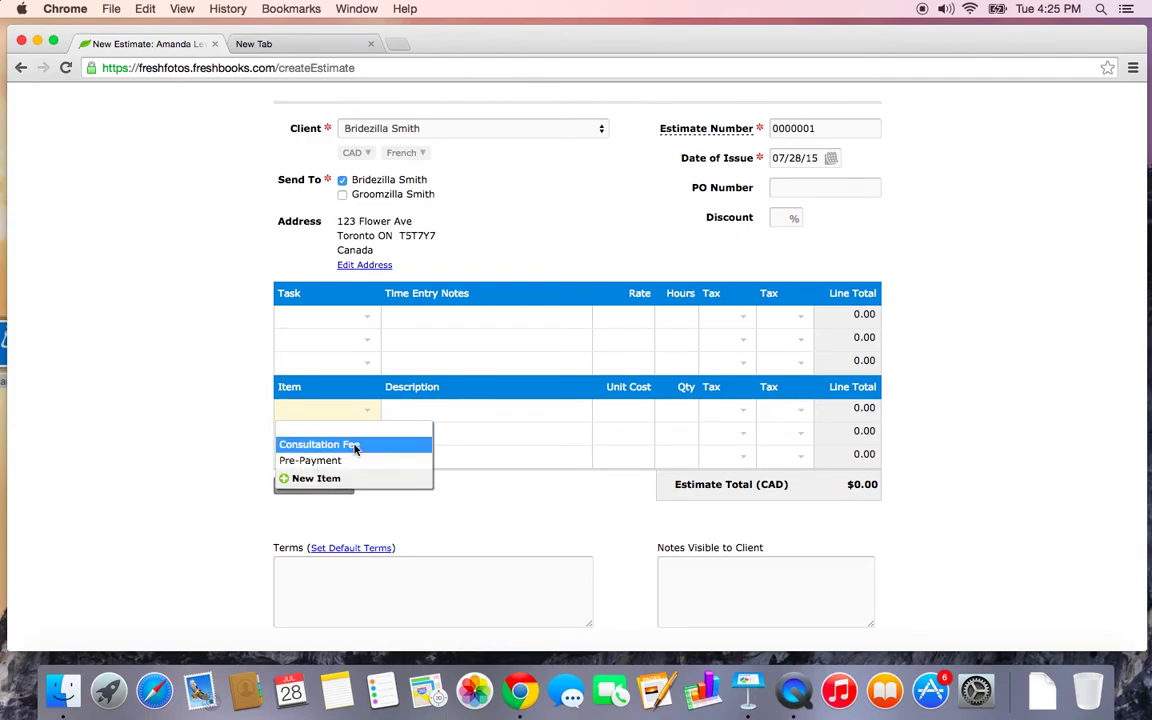
click(354, 446)
scroll(440, 485, down, 3)
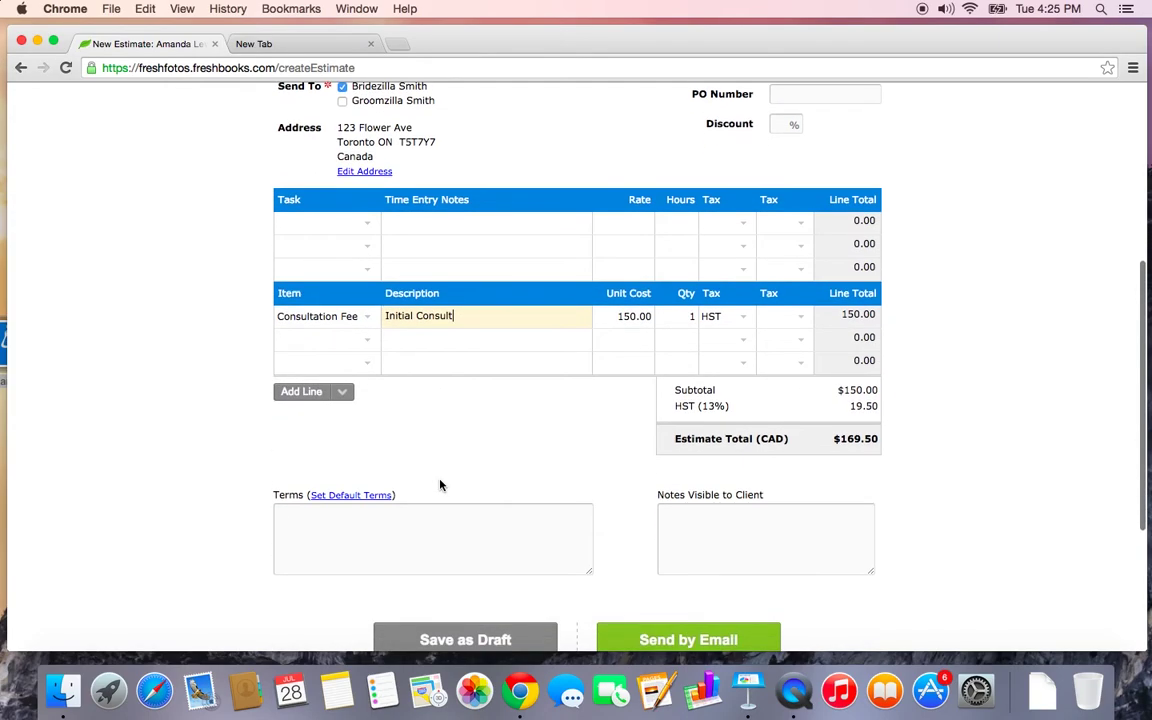
Email estimate 0000001 to the client with 'This is just a test!' above the standard message
scroll(440, 485, down, 1)
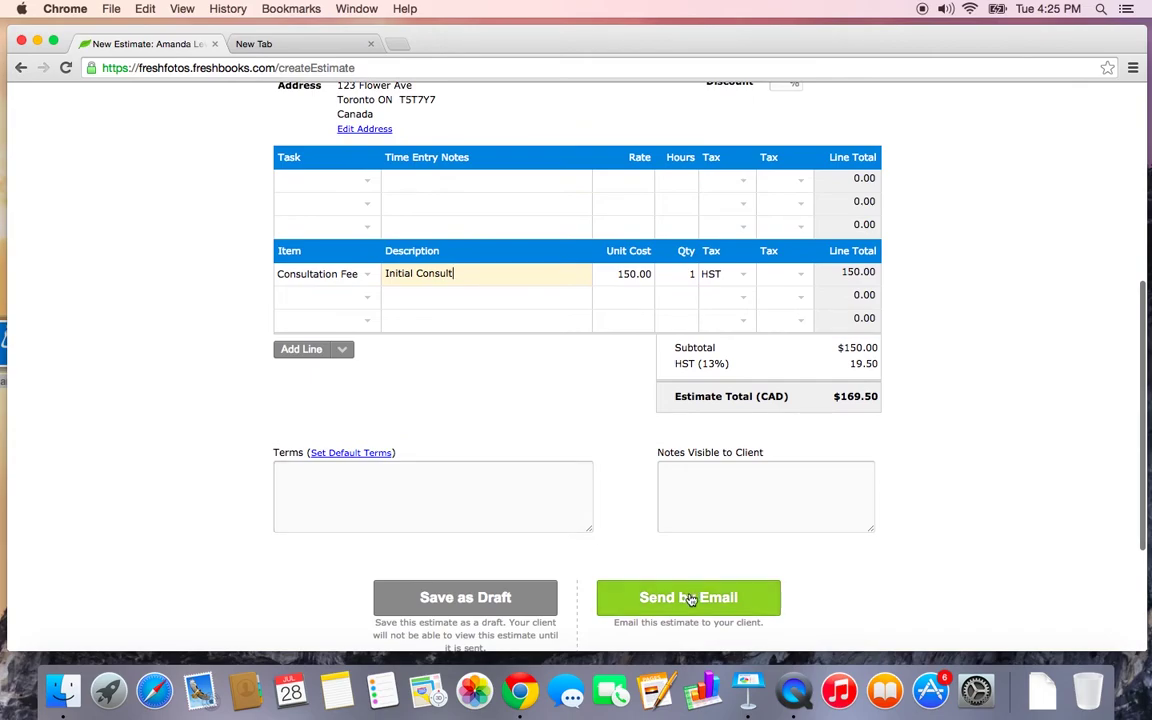
click(689, 598)
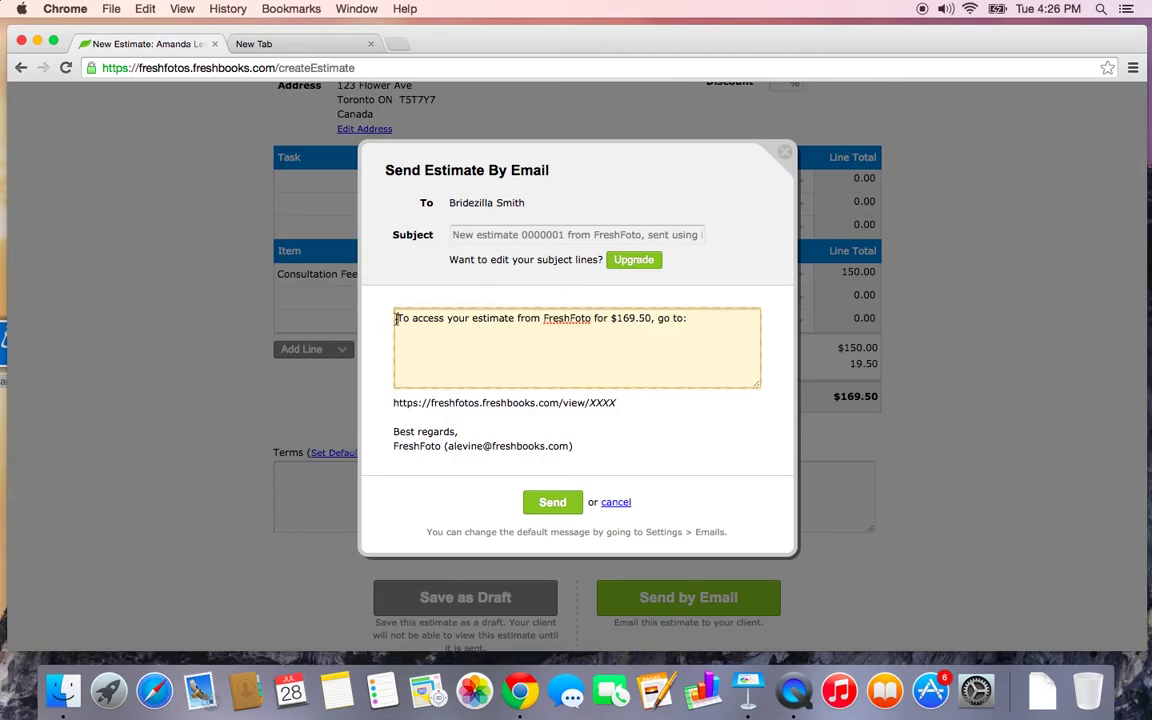
text(This is just a tes)
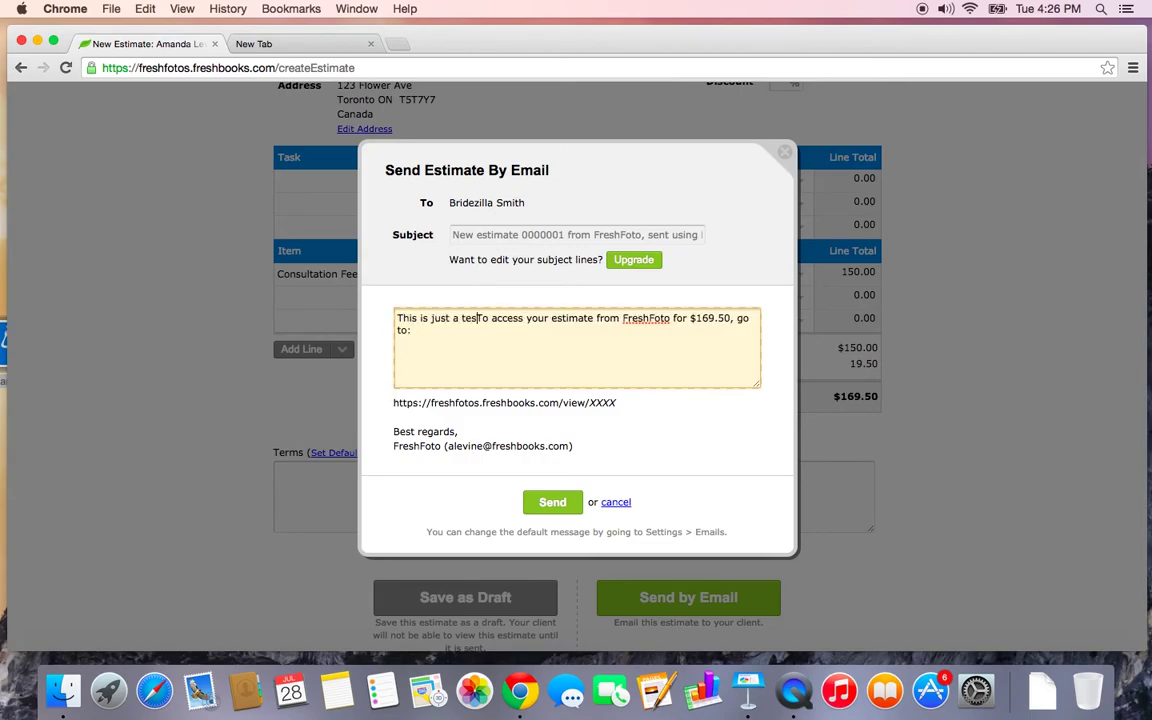
text(t!)
key(Return)
key(Return)
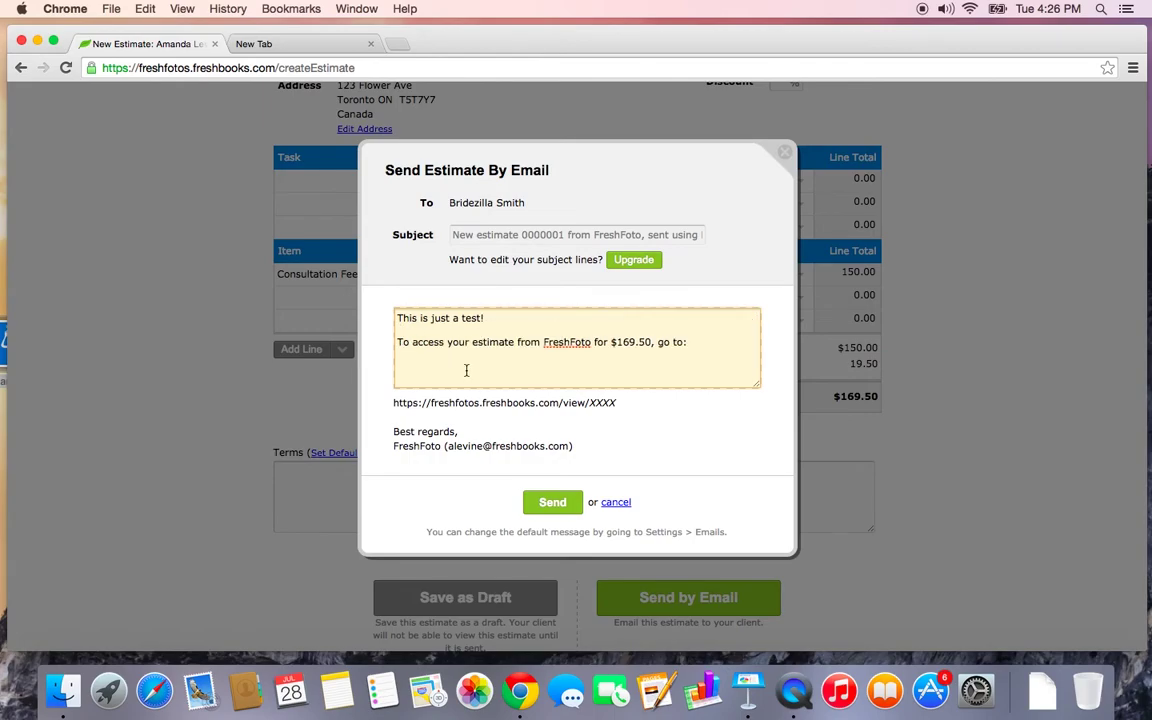
click(553, 503)
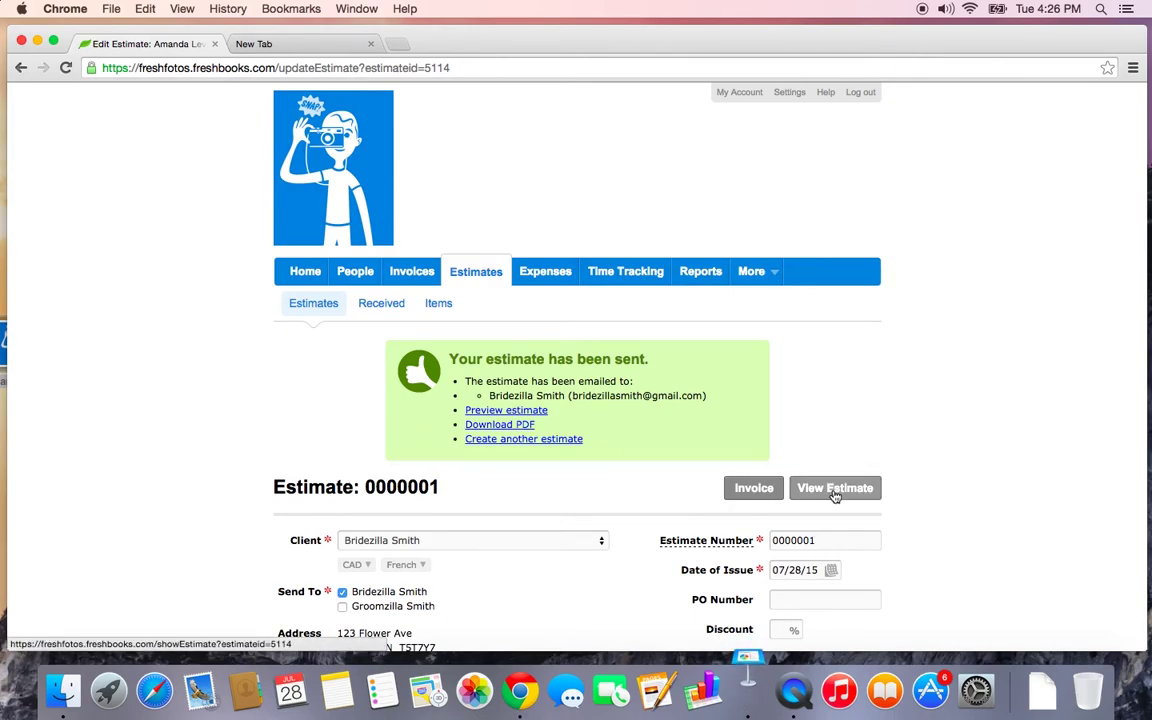
Open the sent estimate 0000001 and scroll through it to review
click(834, 496)
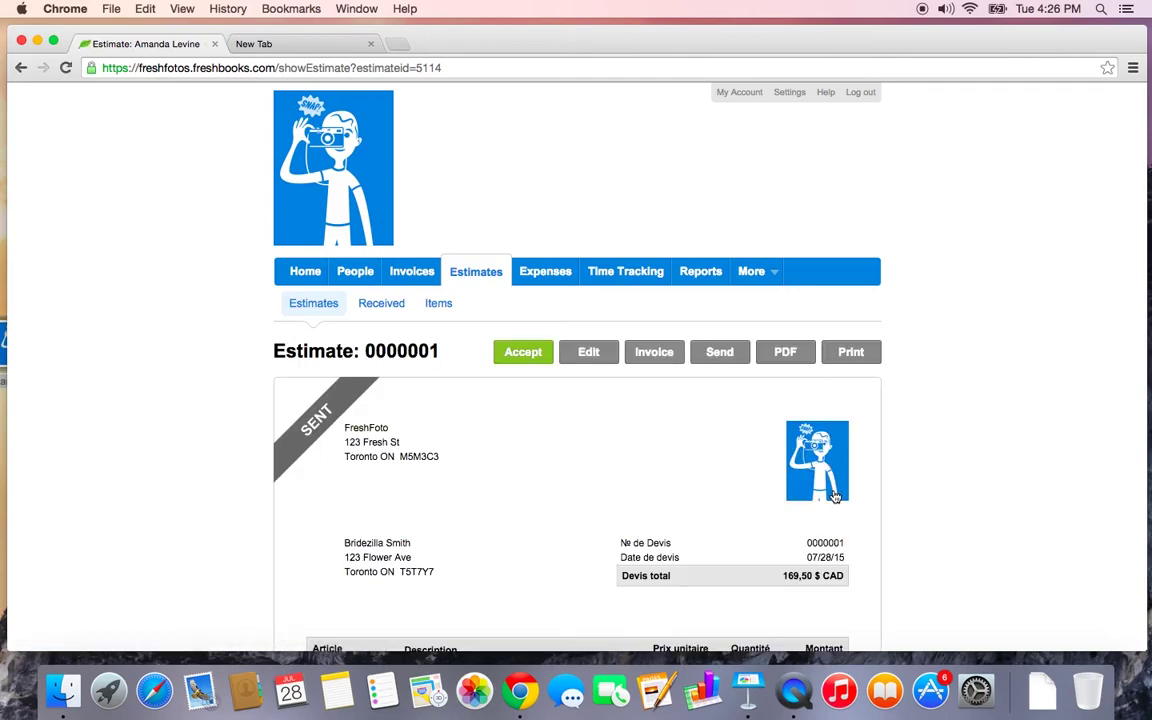
scroll(835, 497, down, 2)
scroll(835, 497, down, 5)
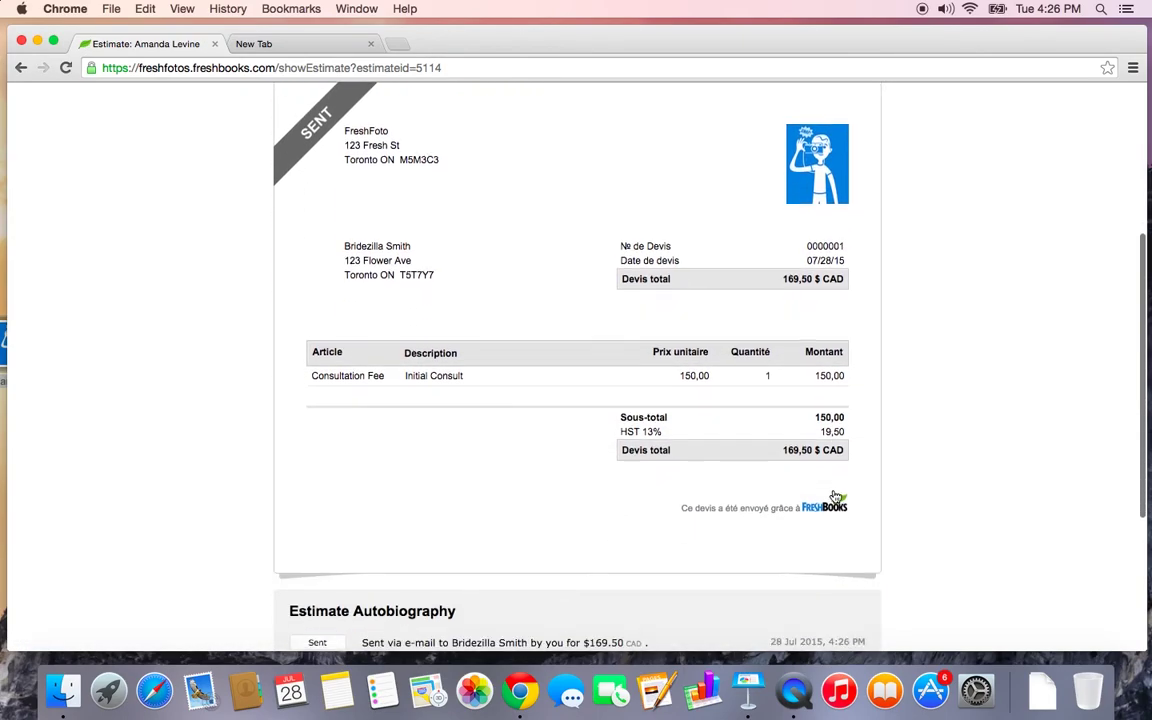
scroll(835, 497, up, 5)
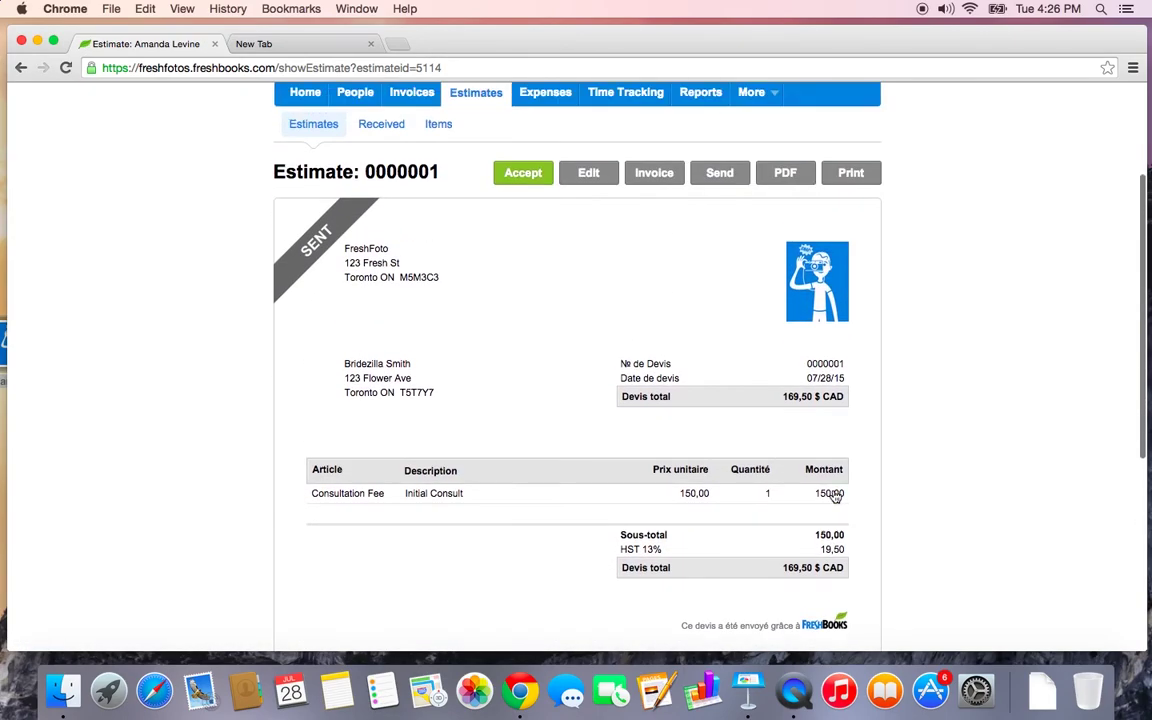
scroll(835, 497, up, 1)
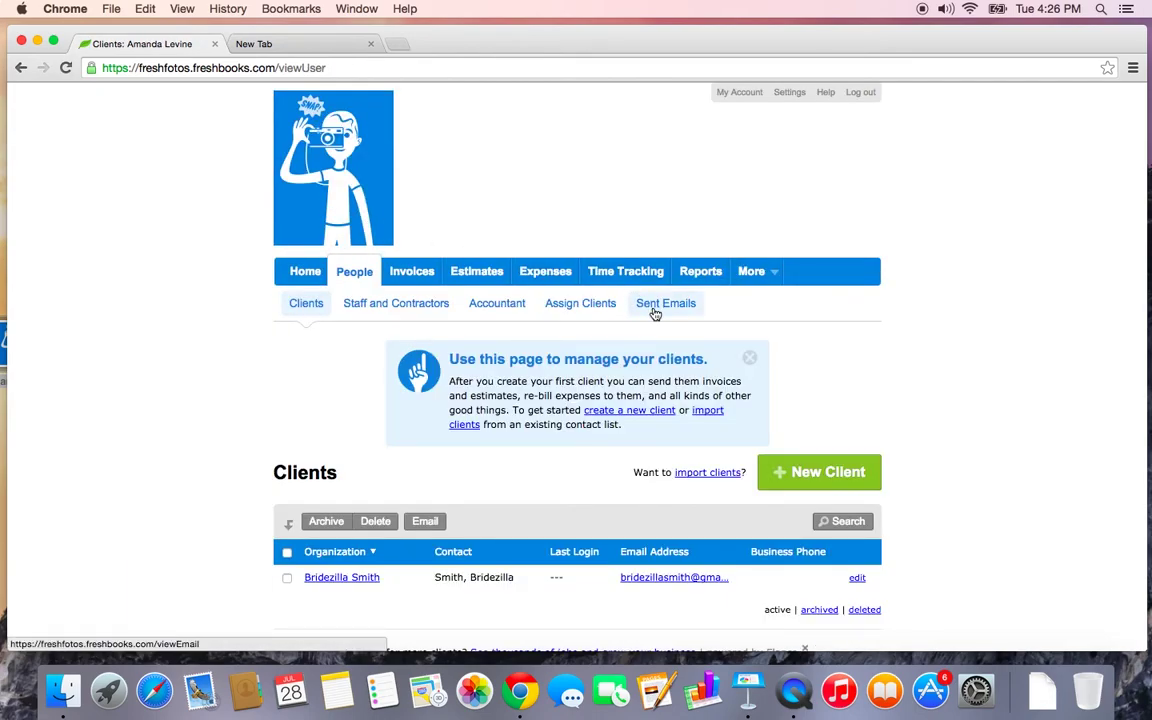
Copy the estimate's client view link from the sent email in Sent Emails
click(655, 304)
scroll(630, 400, down, 2)
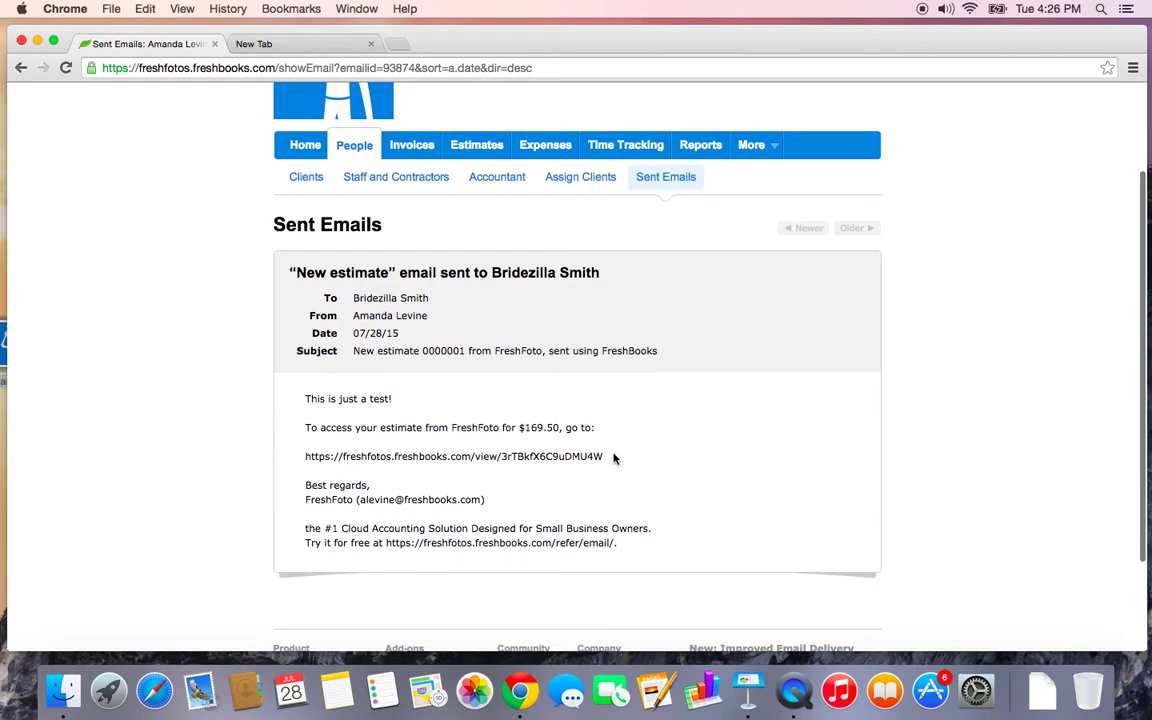
drag(613, 457, 297, 457)
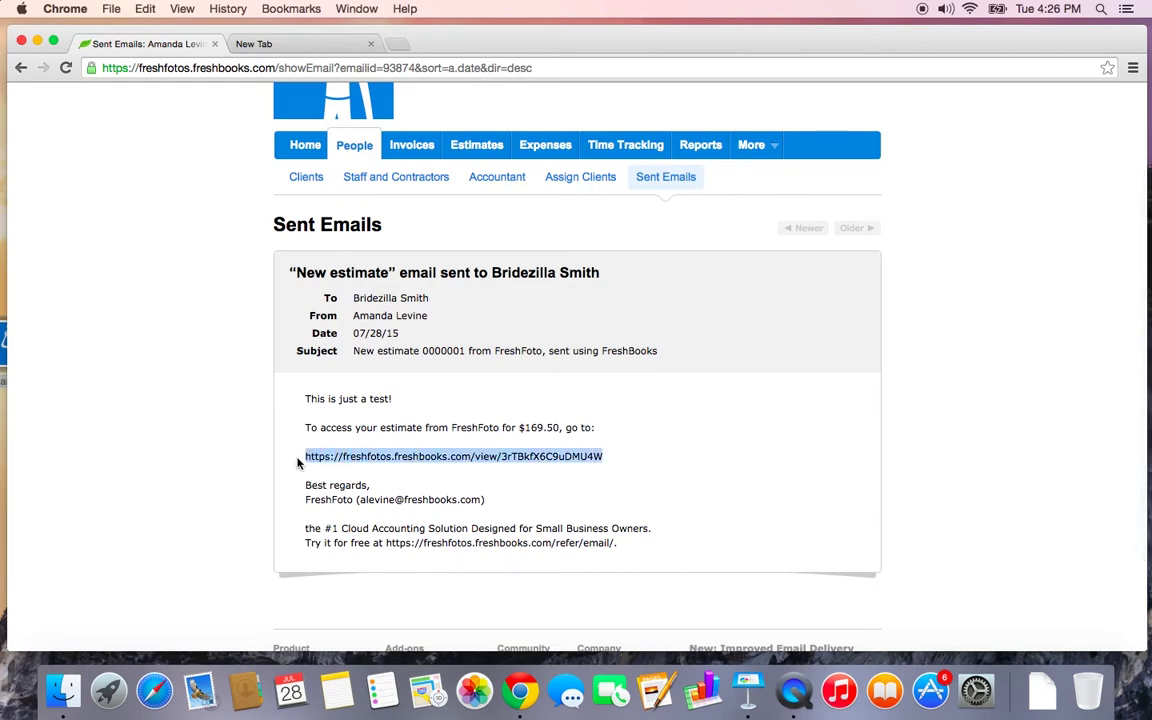
key(super+c)
Load the copied estimate link in the empty browser tab to reach the client view
click(315, 46)
key(super+v)
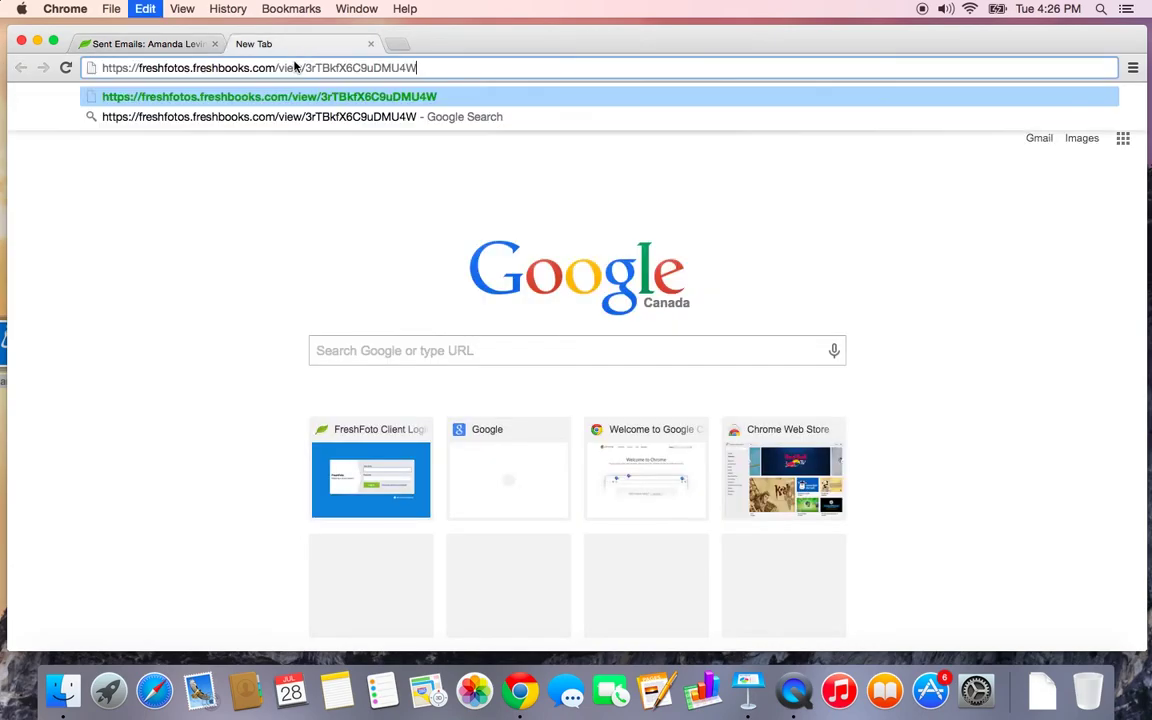
key(Return)
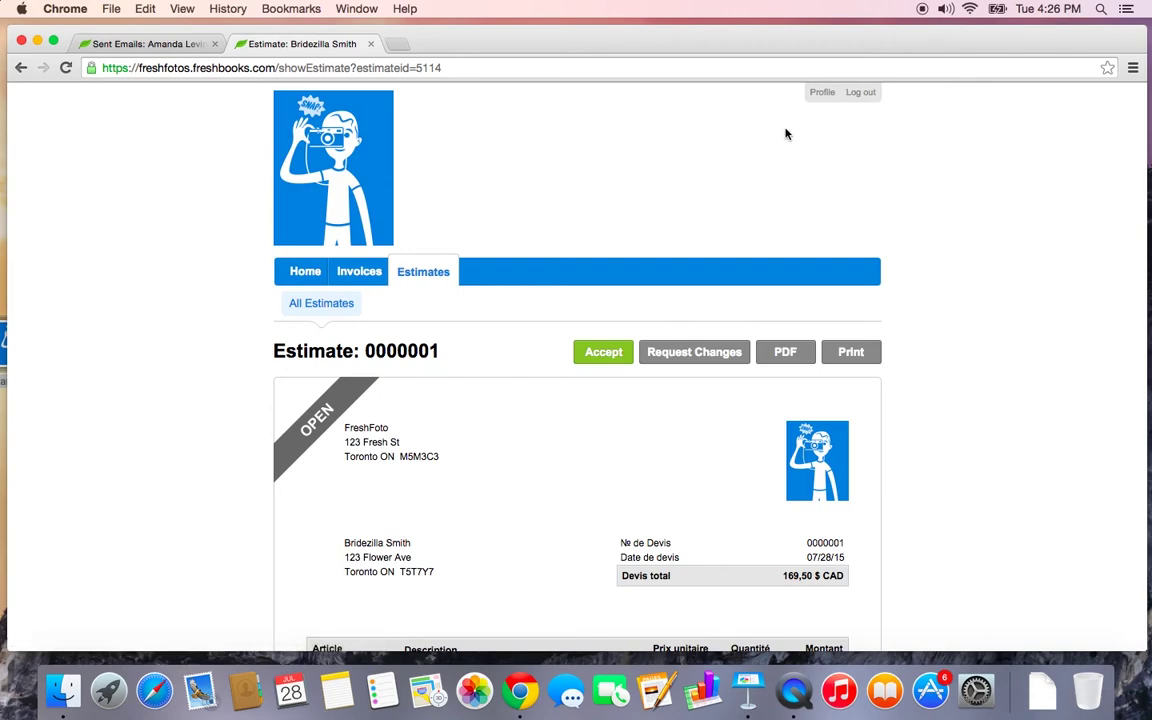
Accept estimate 0000001 as the client and check the Accepted confirmation
scroll(715, 213, down, 3)
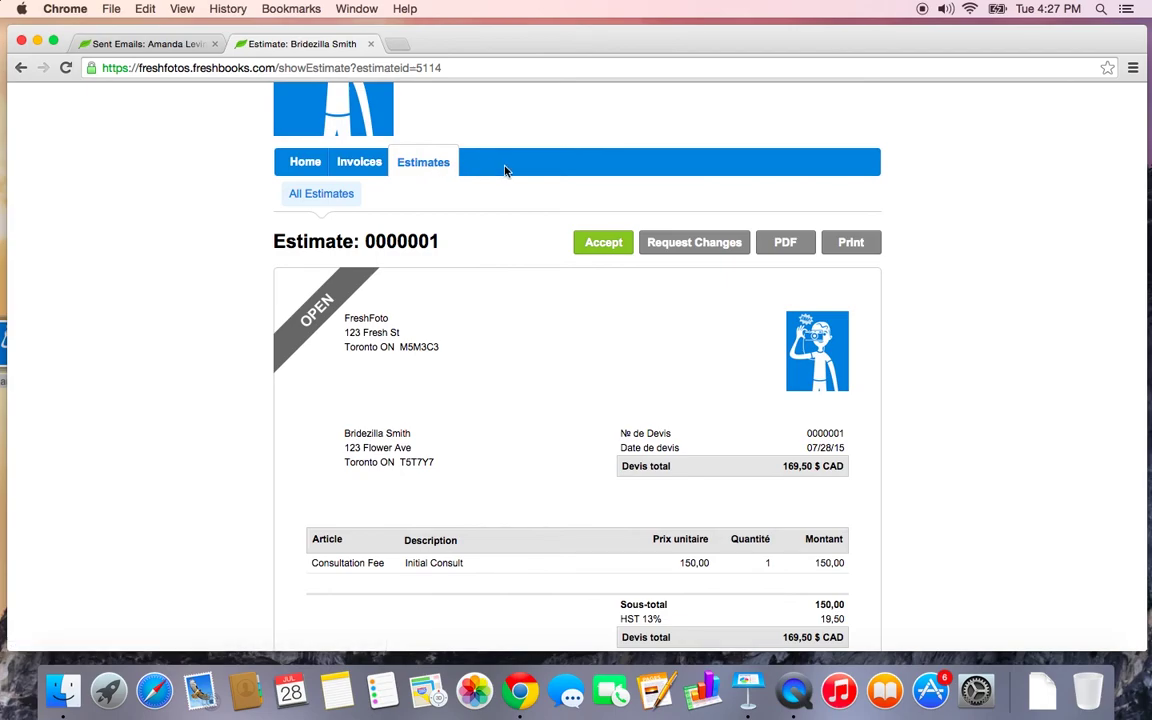
scroll(509, 216, down, 4)
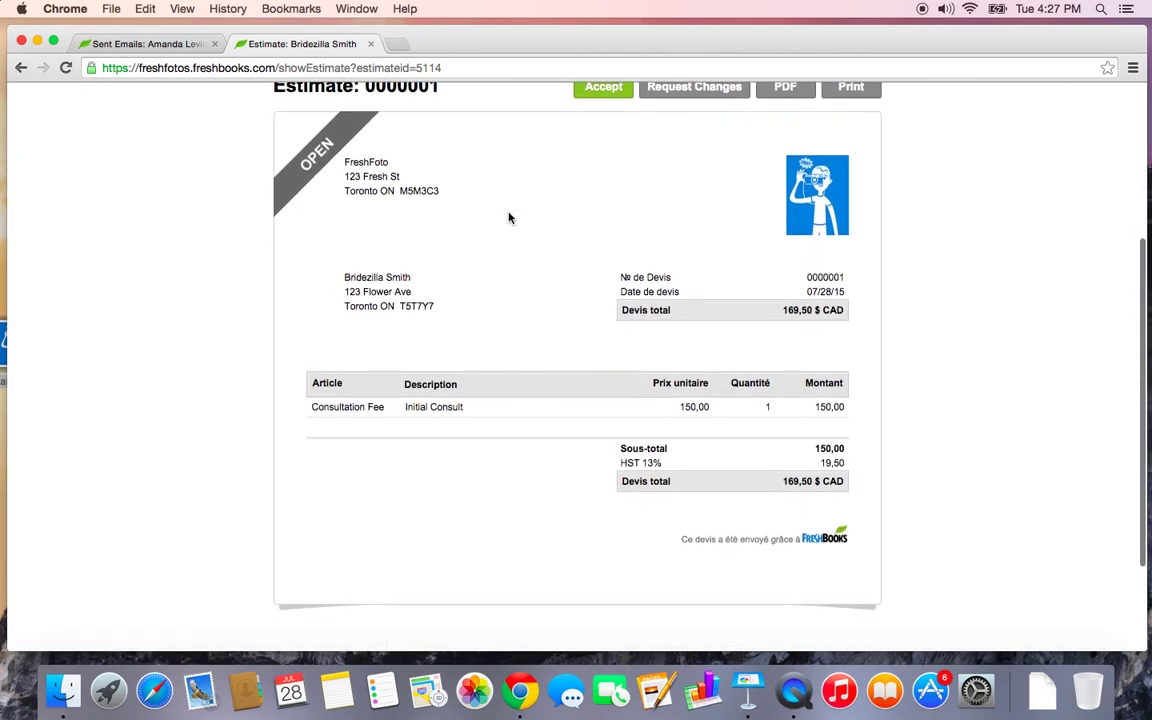
scroll(509, 217, up, 2)
scroll(509, 217, down, 1)
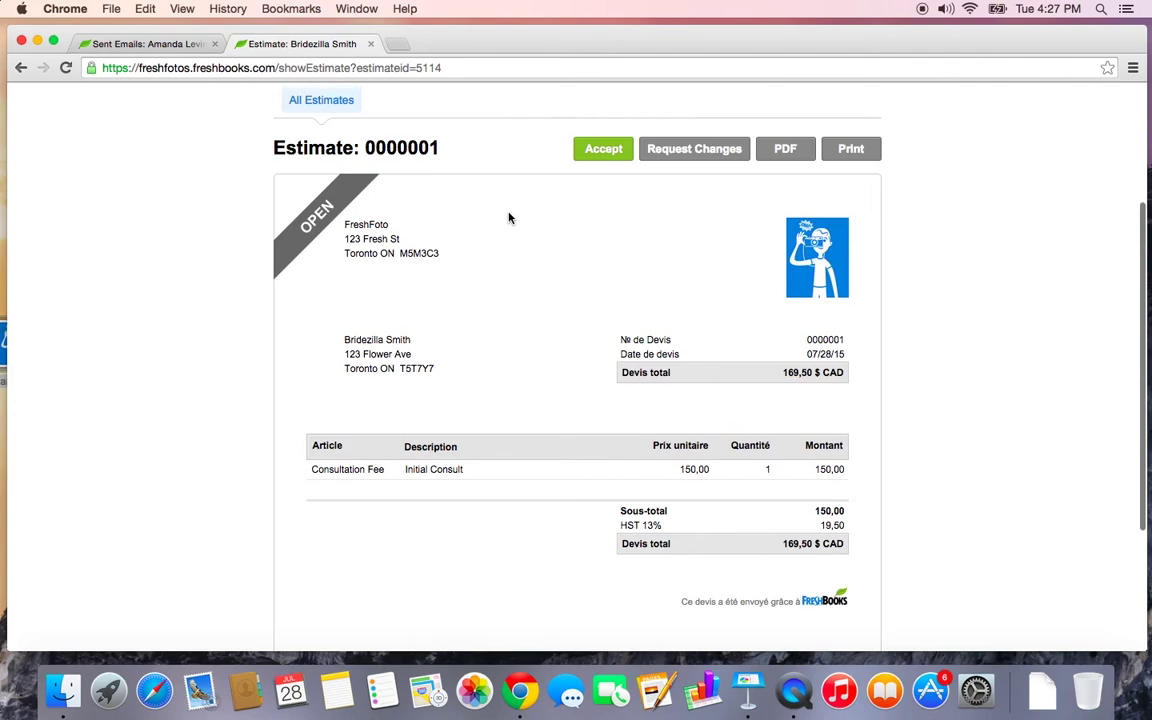
click(605, 150)
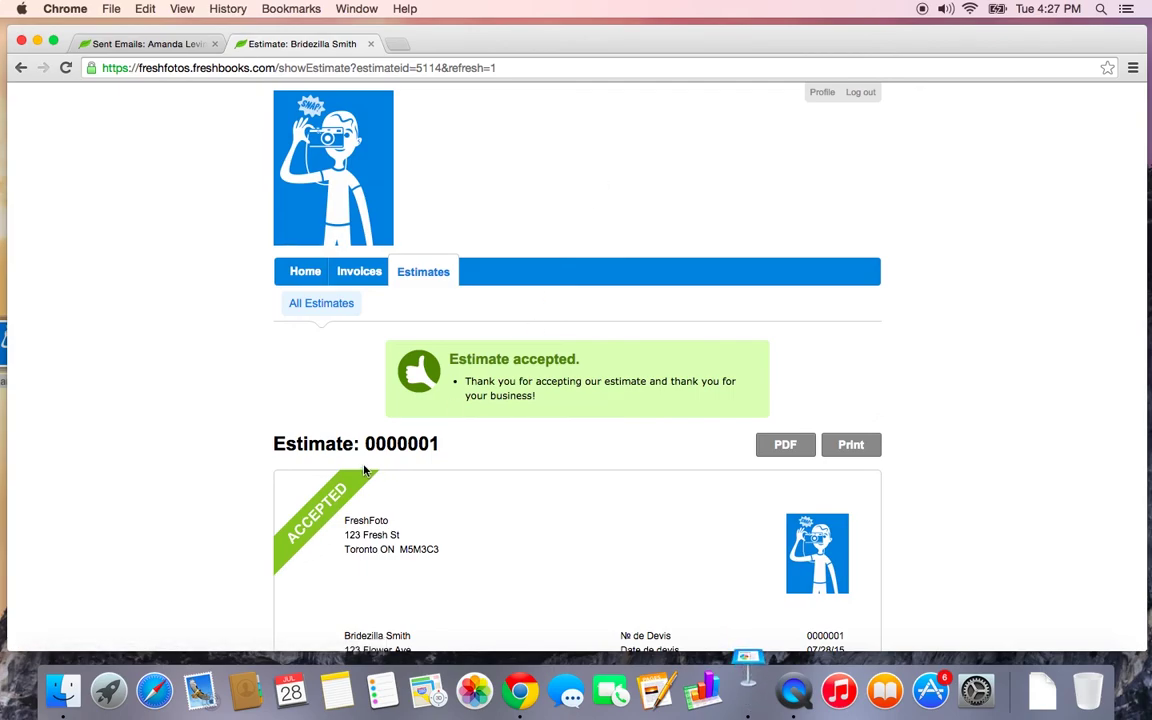
scroll(365, 471, down, 5)
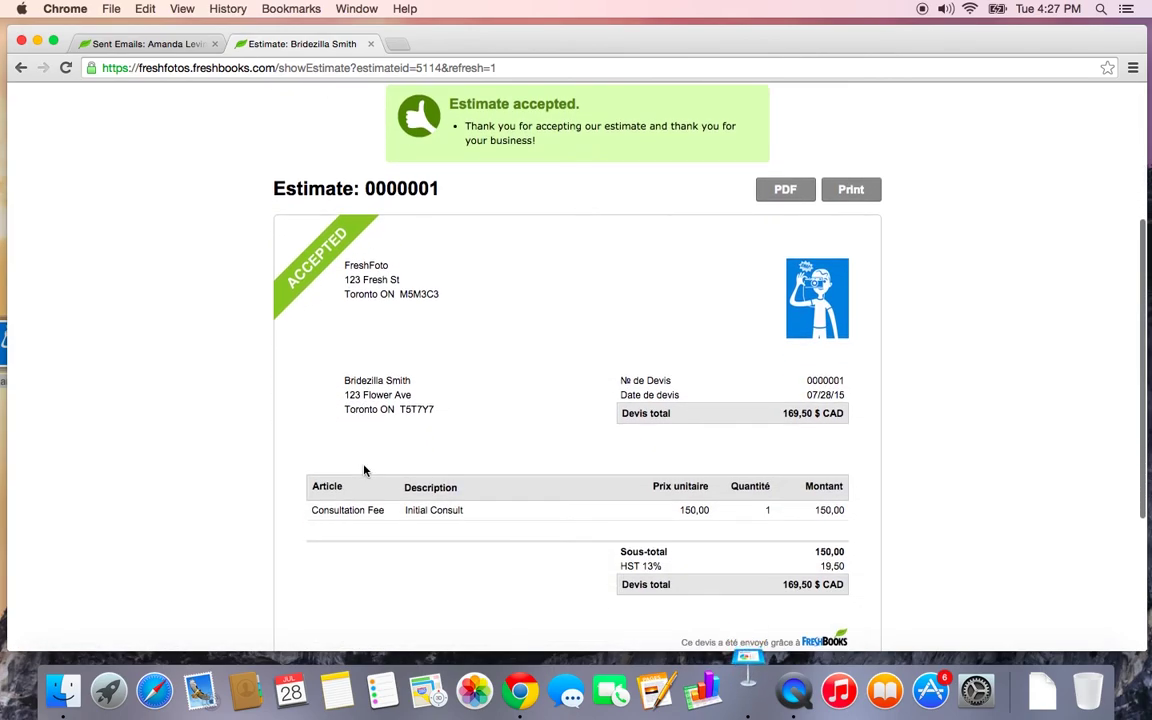
scroll(365, 471, up, 5)
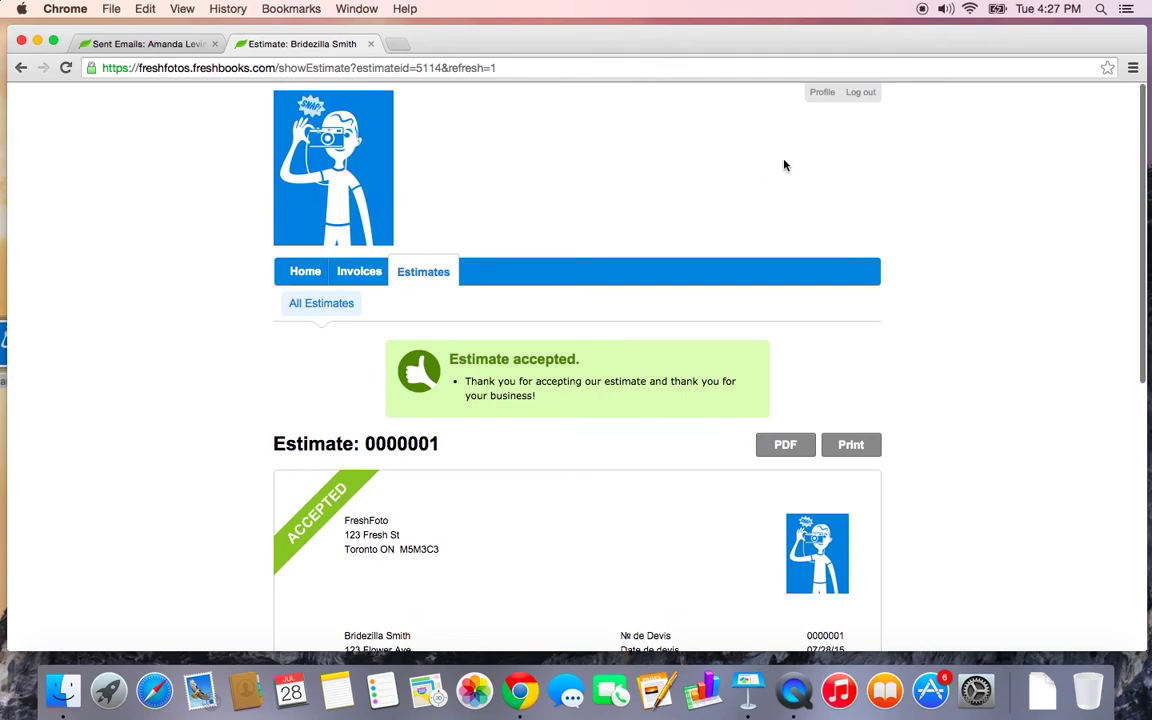
Log out of the client view and sign back in with the owner's username and password
click(863, 100)
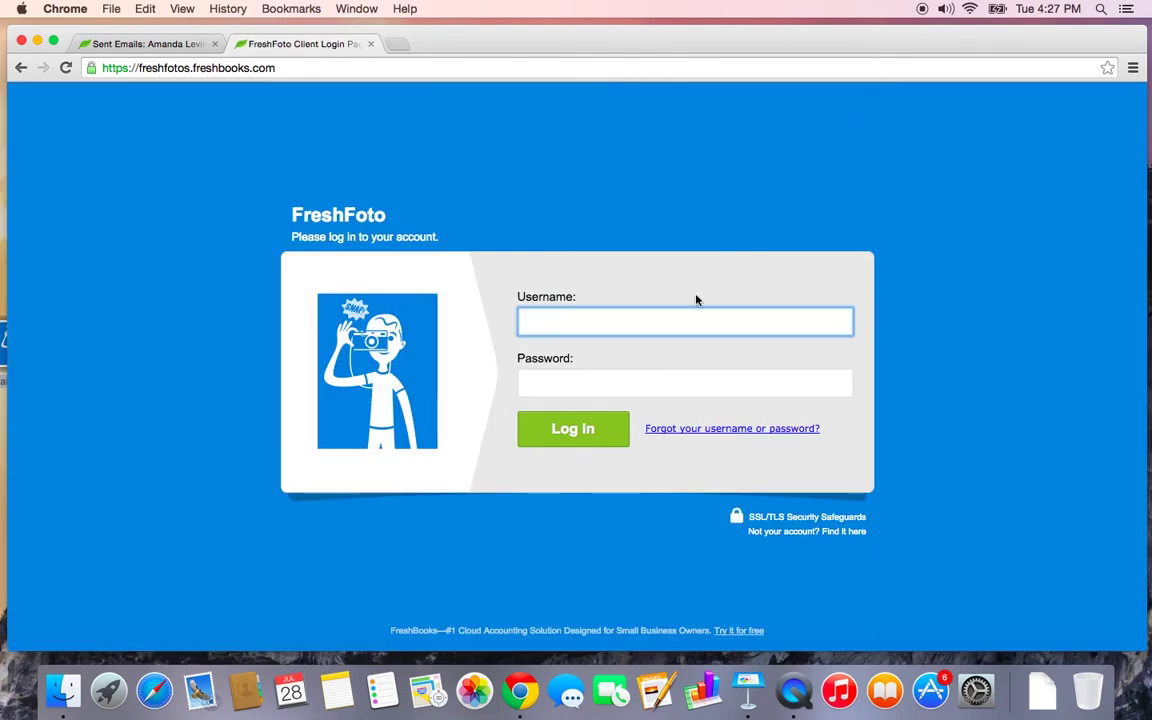
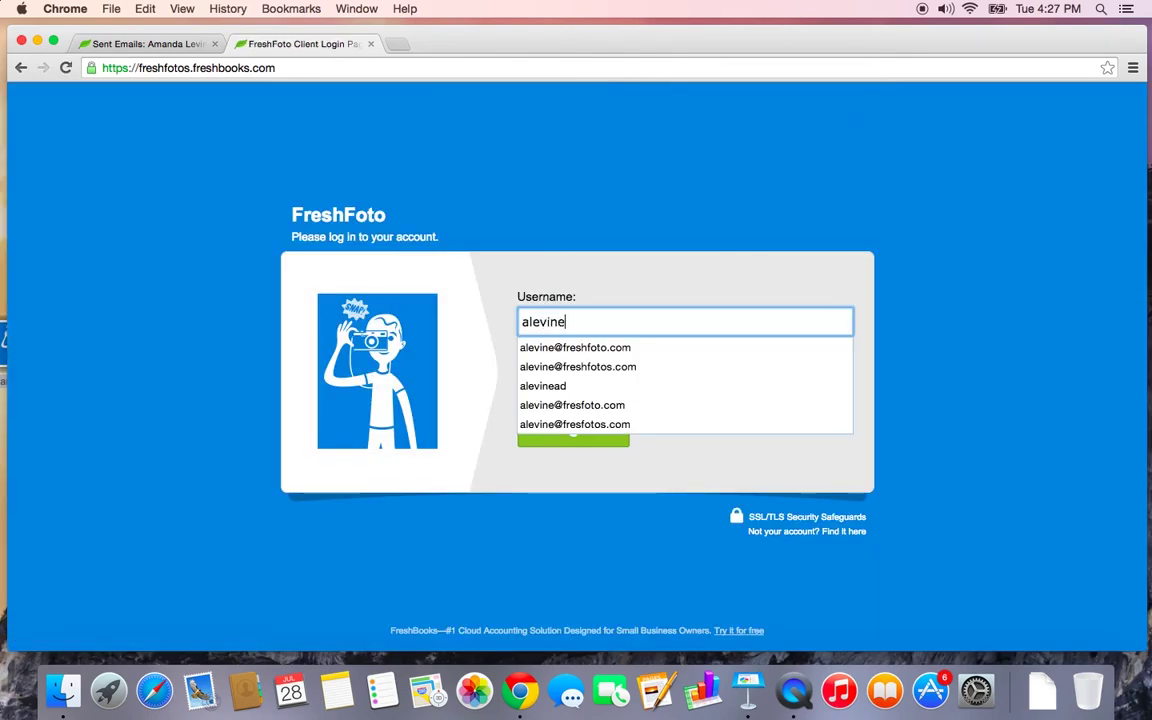
key(Down)
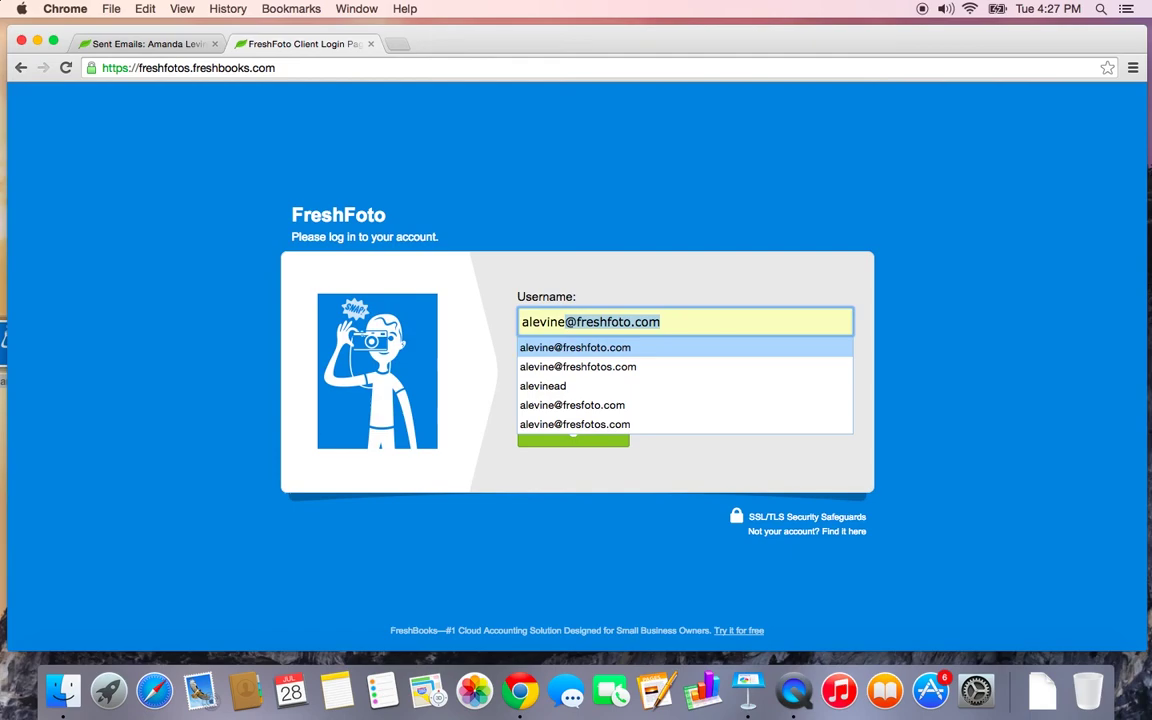
key(Down)
key(Return)
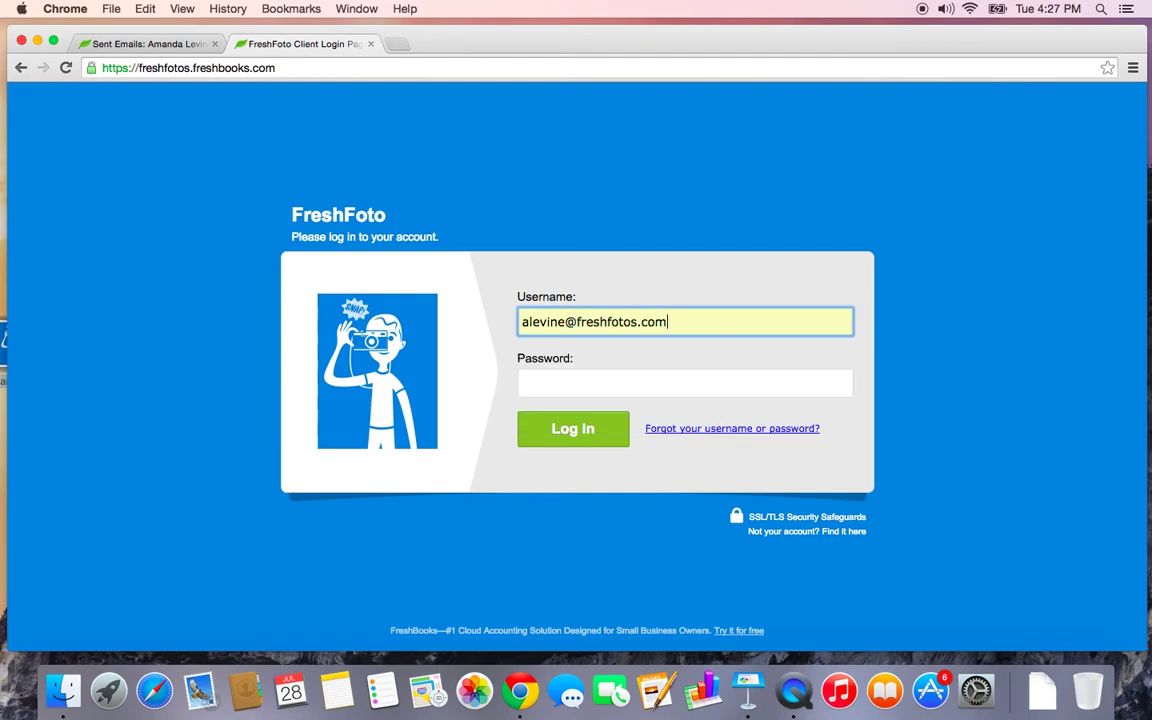
click(694, 381)
text(••)
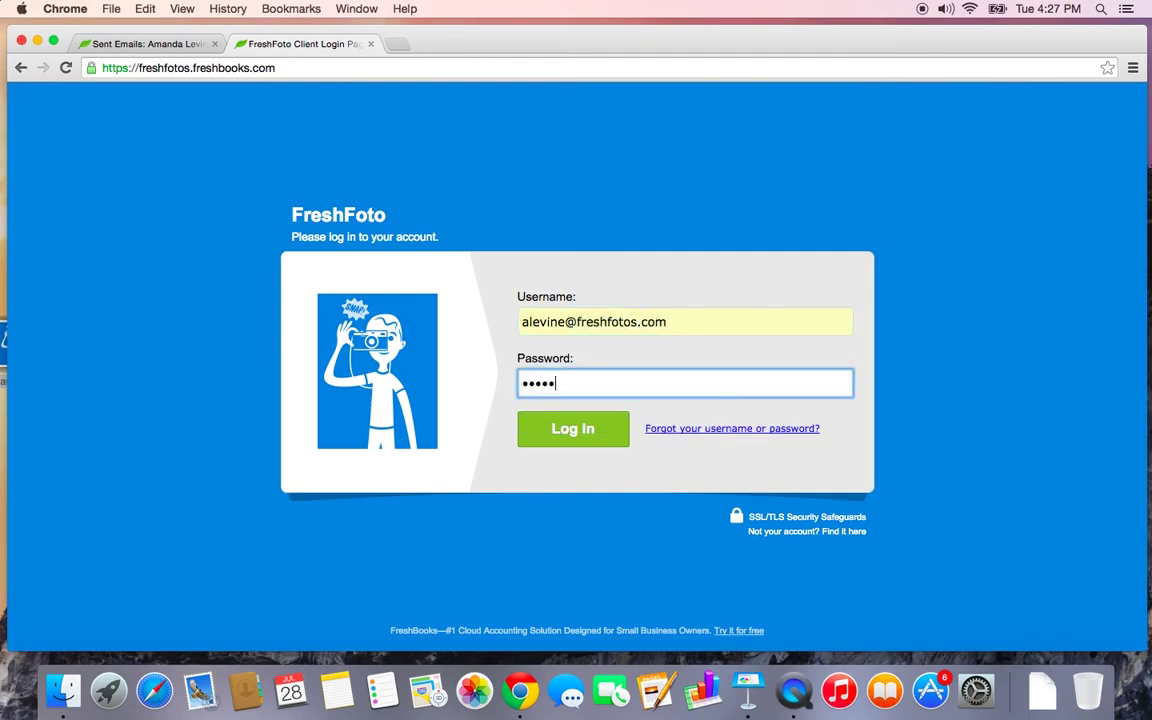
key(Return)
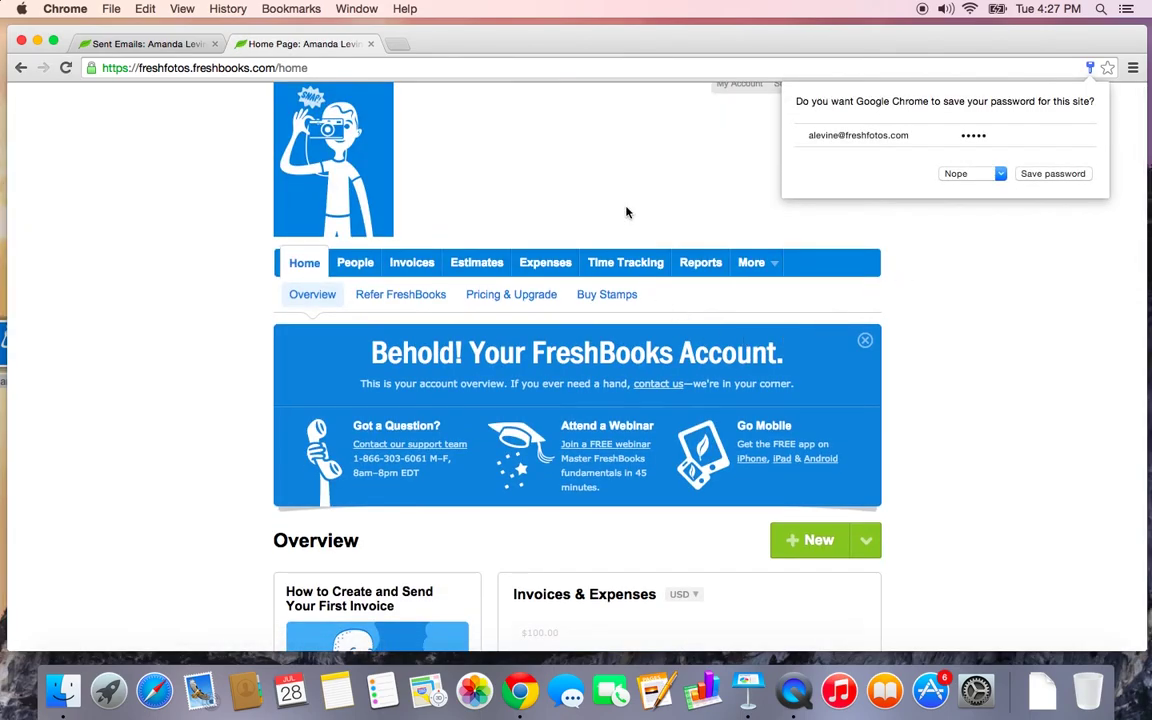
click(625, 213)
Open the Estimates list showing estimate 0000001 marked accepted
click(478, 272)
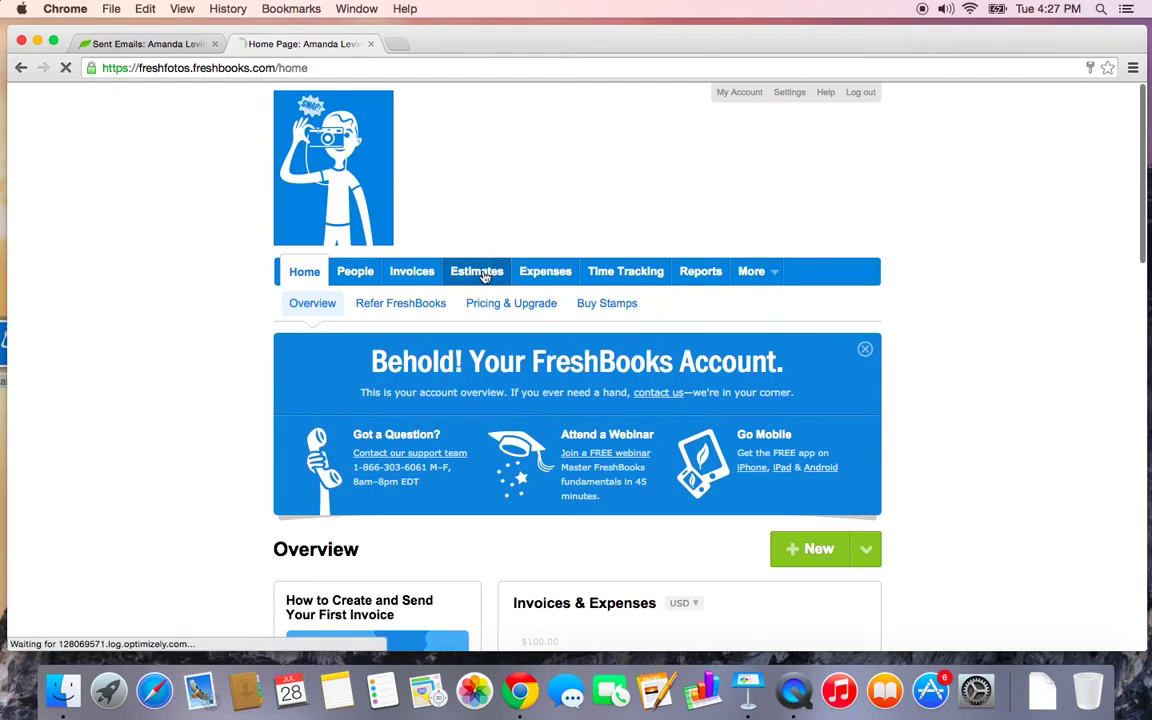
scroll(484, 277, down, 2)
scroll(484, 277, down, 1)
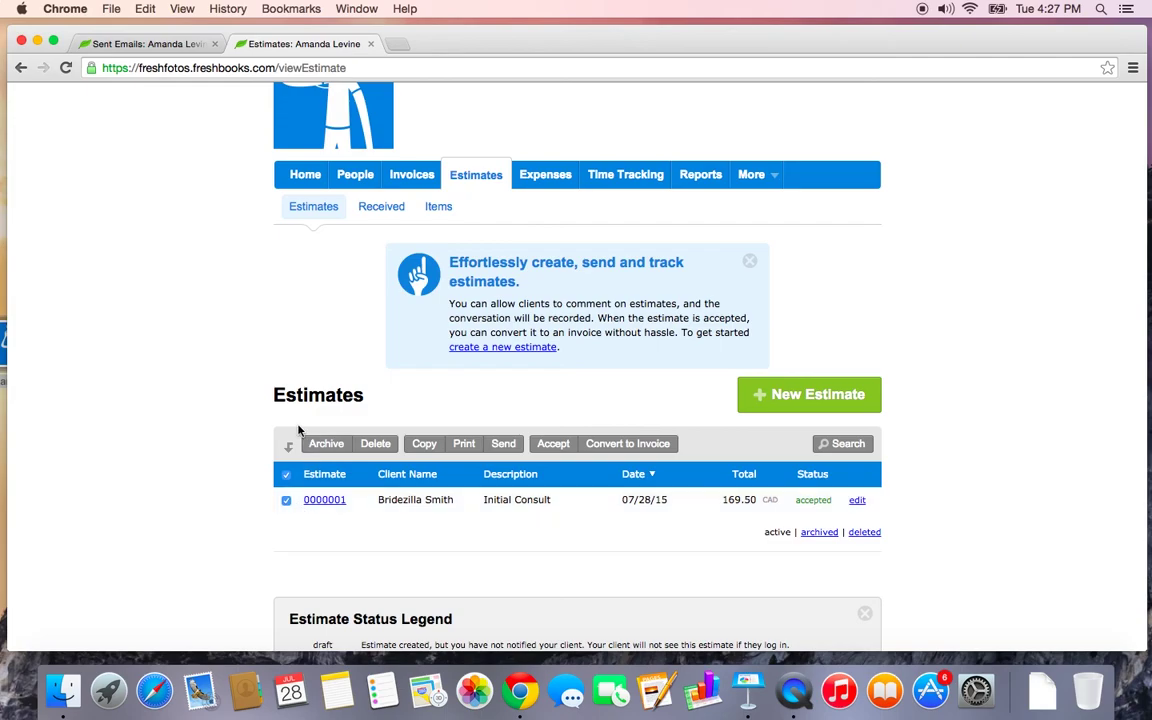
Convert the accepted estimate into one-time invoice 890466 and review its $169.50 total
click(612, 444)
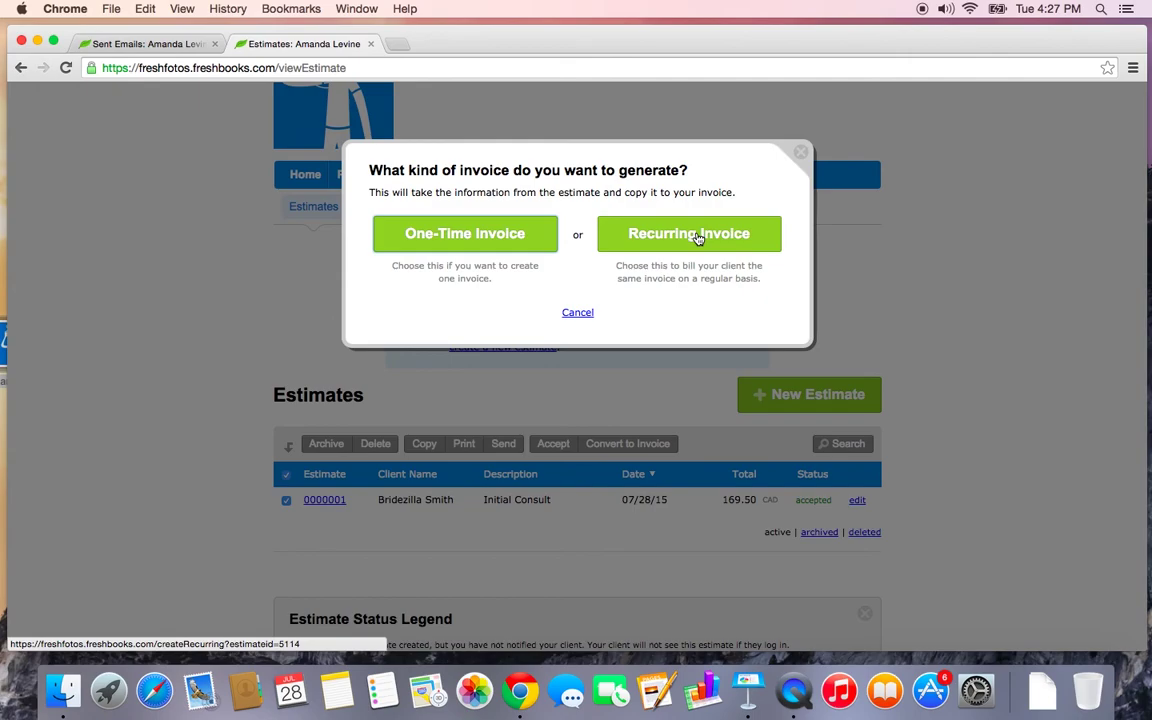
click(445, 239)
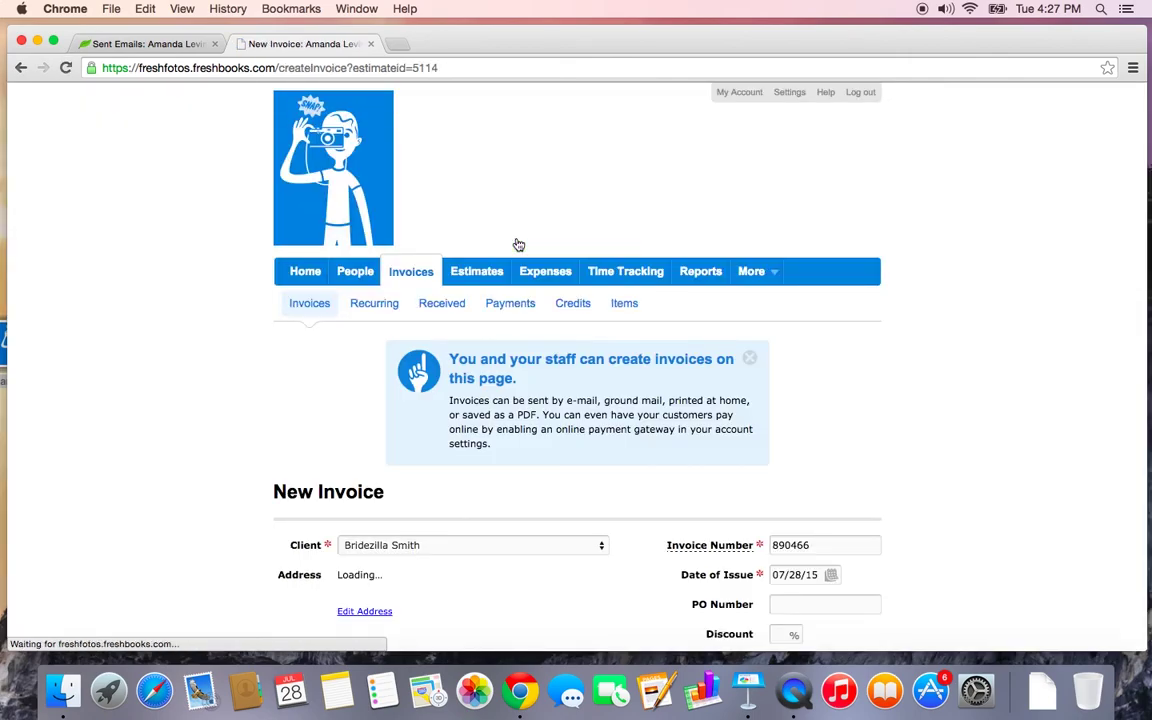
scroll(518, 245, down, 5)
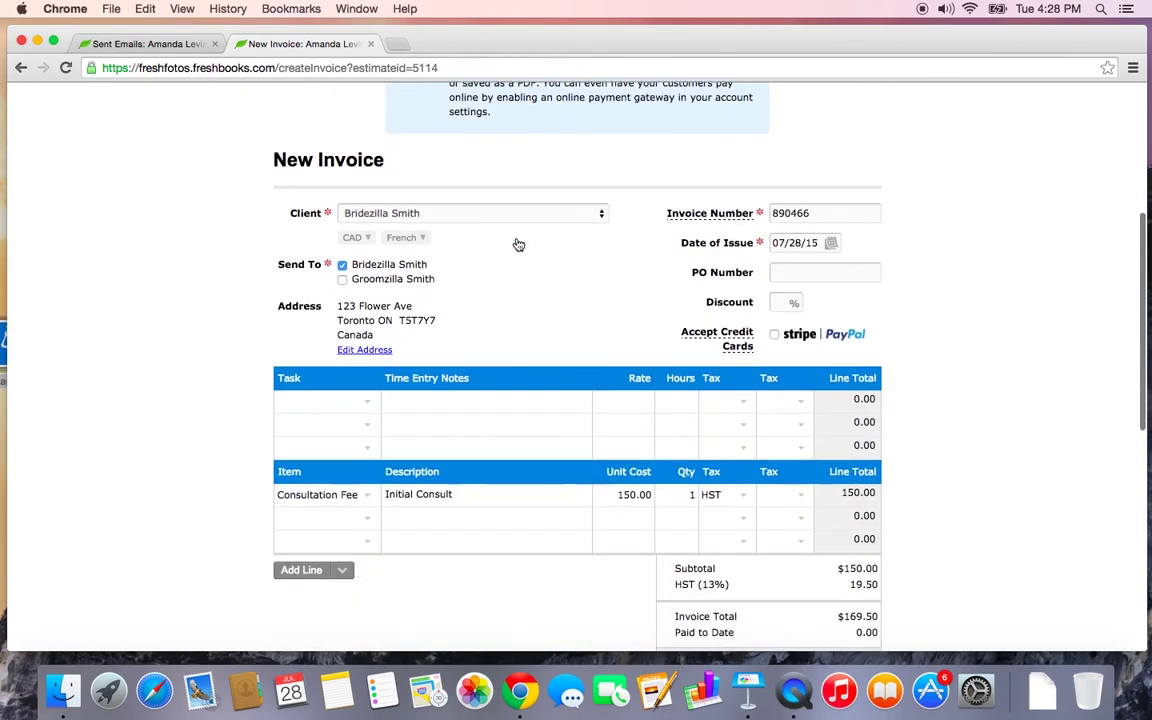
scroll(518, 244, up, 5)
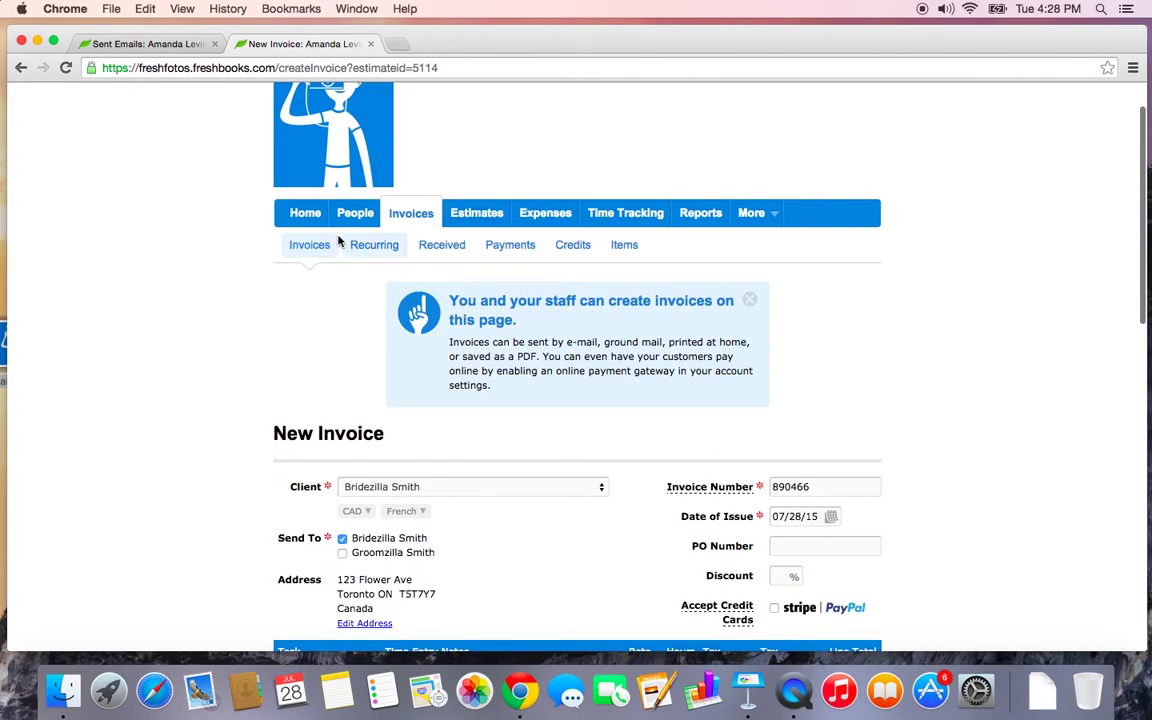
scroll(475, 318, down, 5)
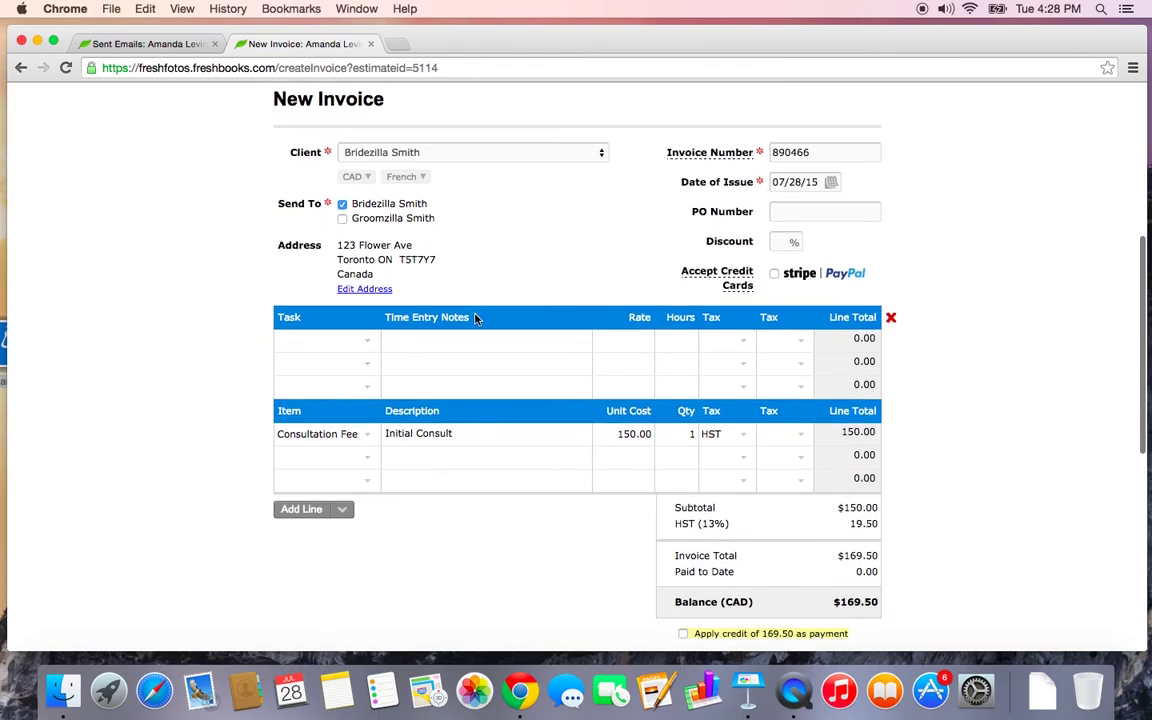
scroll(475, 318, down, 2)
scroll(475, 318, up, 3)
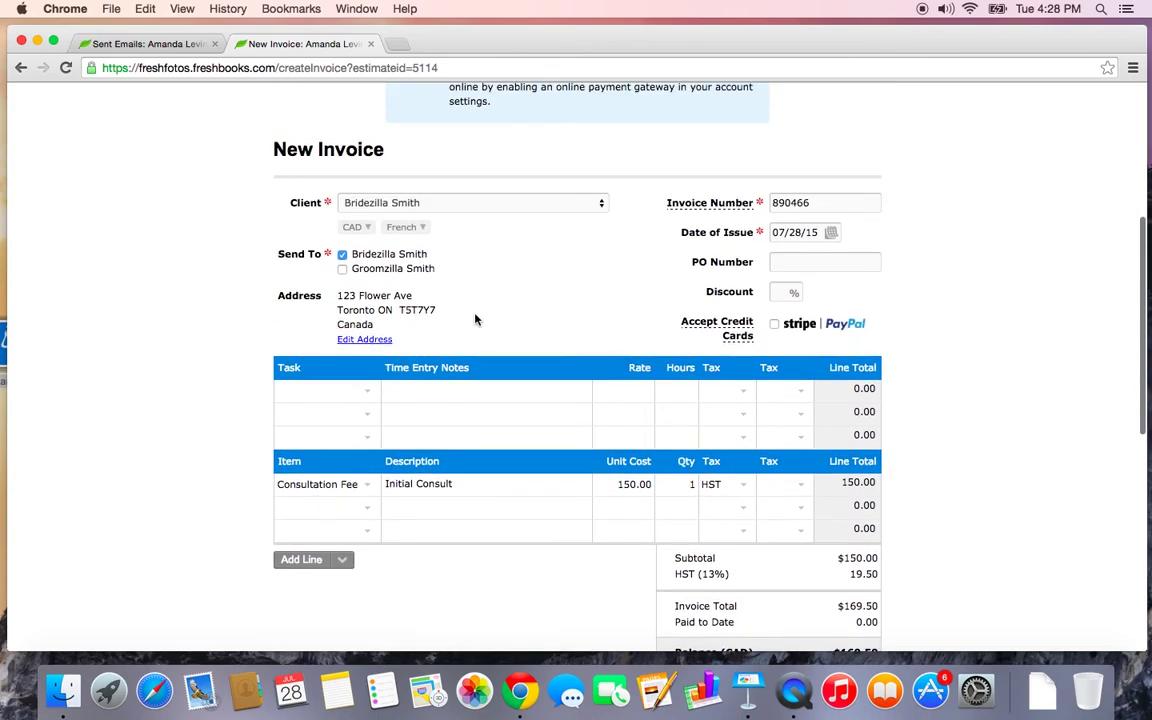
scroll(475, 318, up, 5)
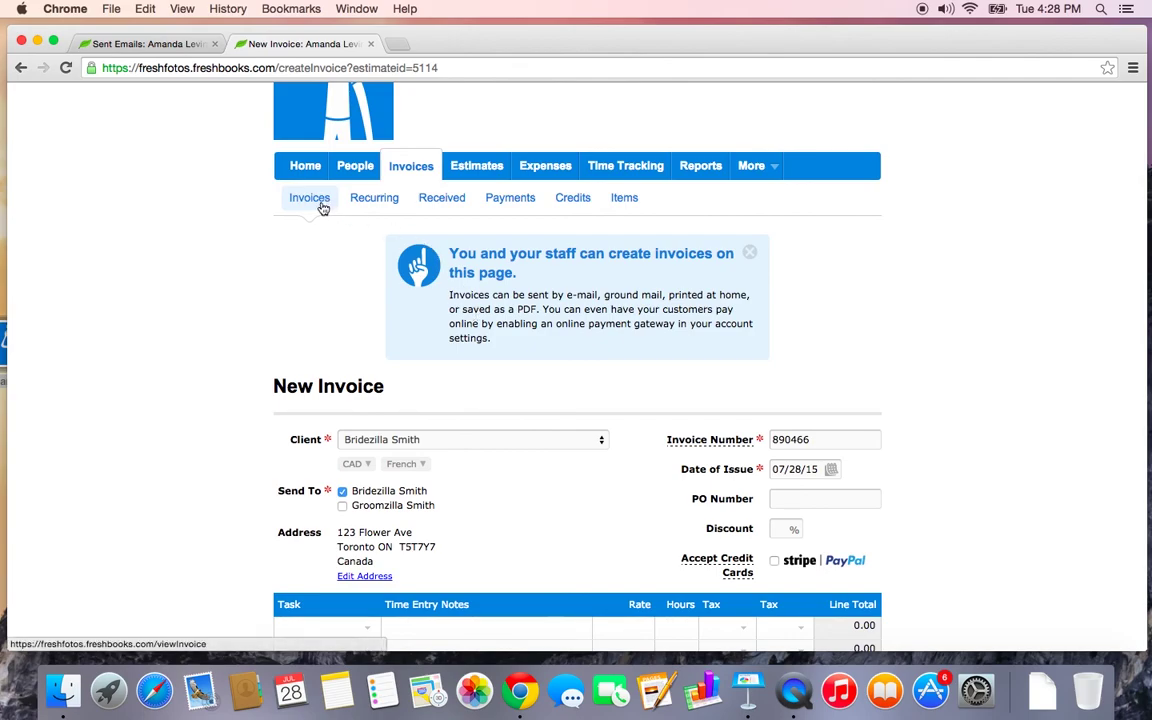
Select estimate 0000001 in the Estimates list and delete it
click(478, 168)
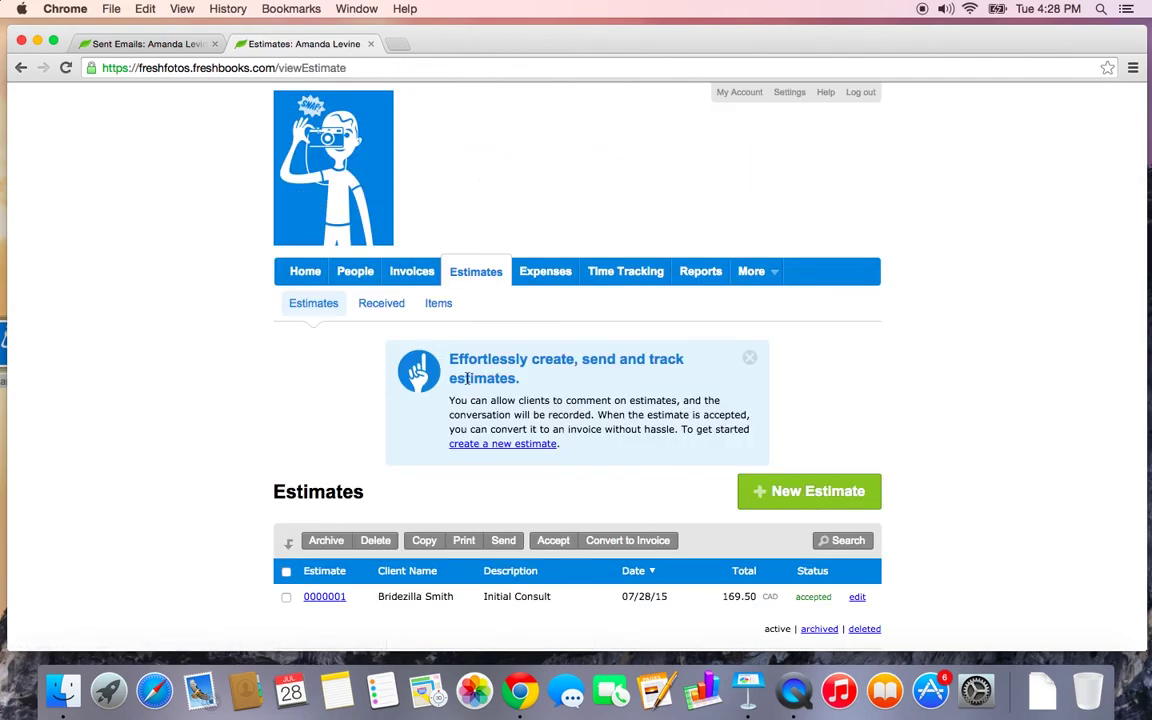
scroll(465, 400, down, 3)
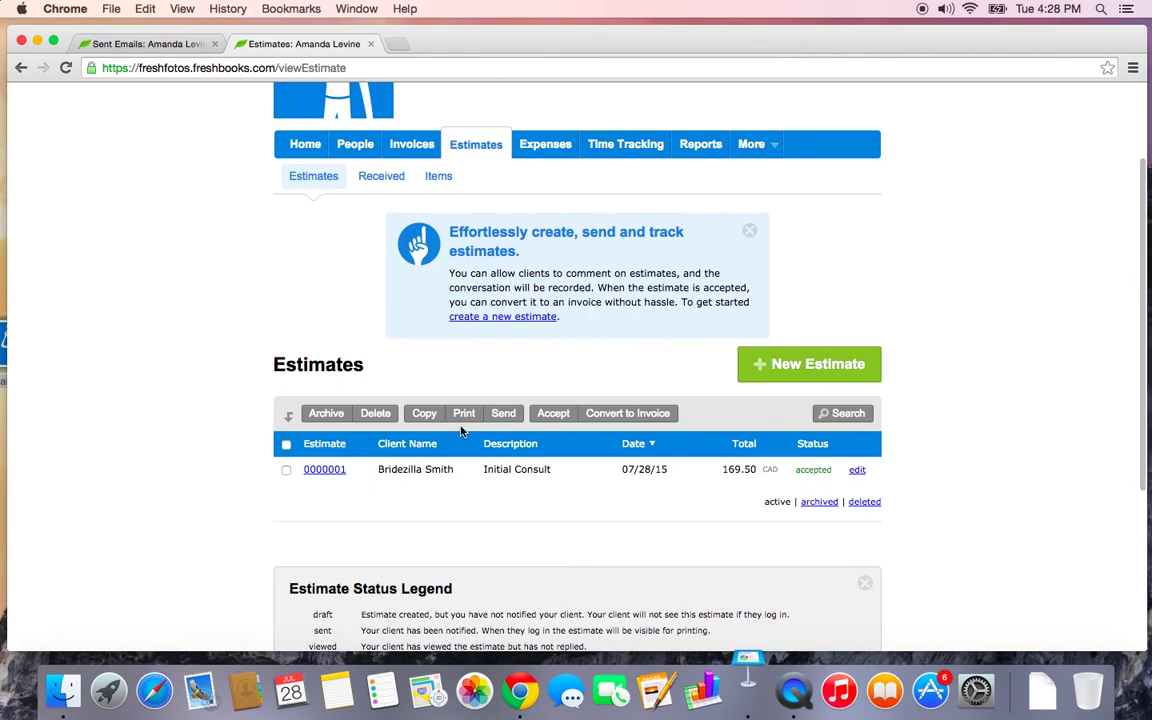
click(286, 472)
click(375, 414)
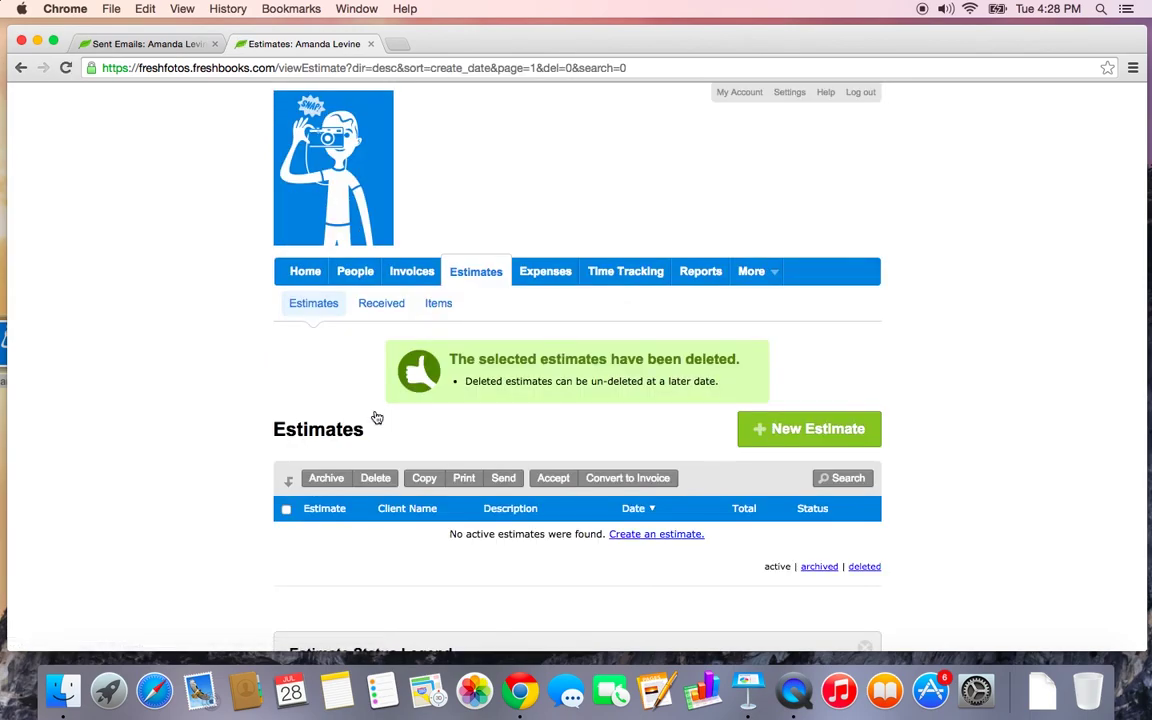
scroll(377, 417, down, 3)
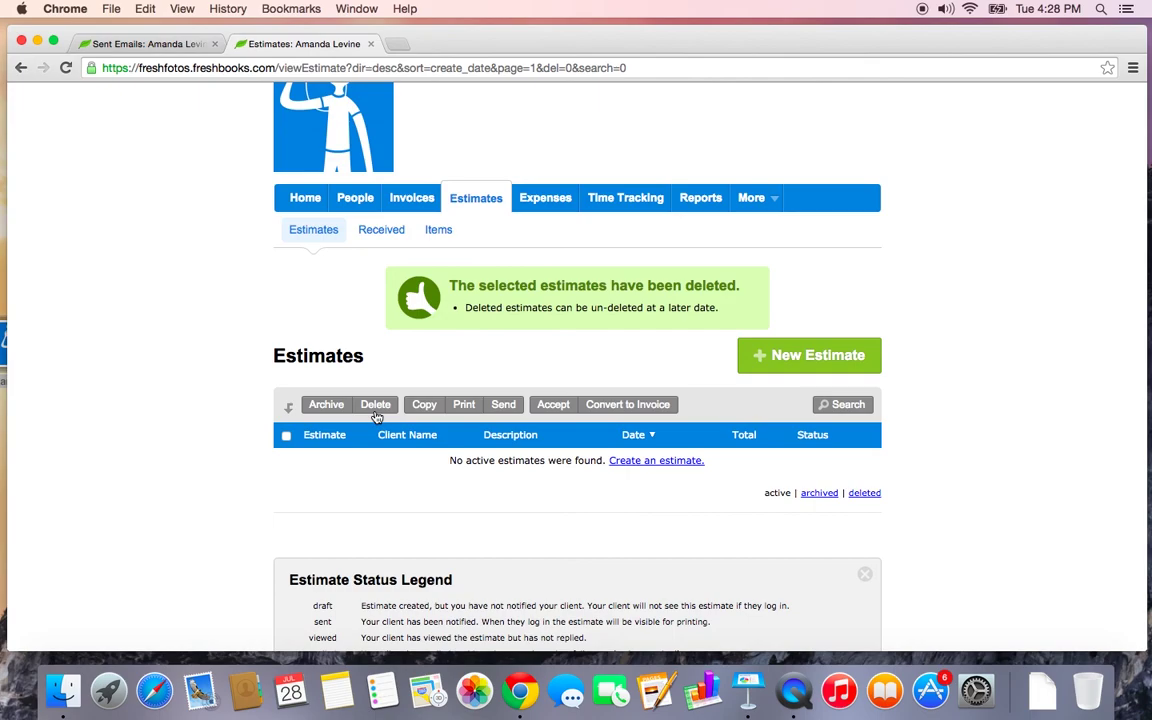